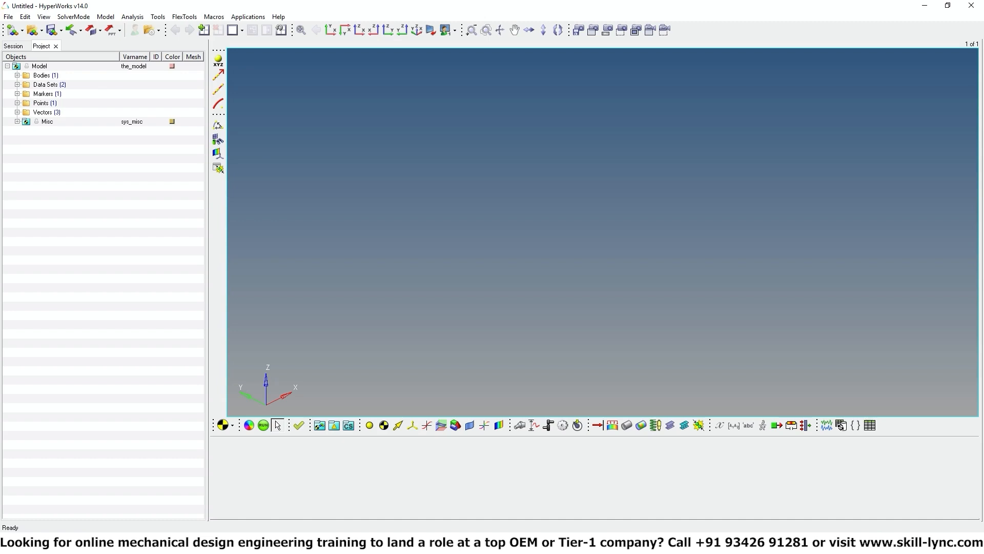
Open the model file simple_car_part3_start.mdl from the chapter15 folder and dismiss the message log
left_click(8, 17)
mouse_move(20, 45)
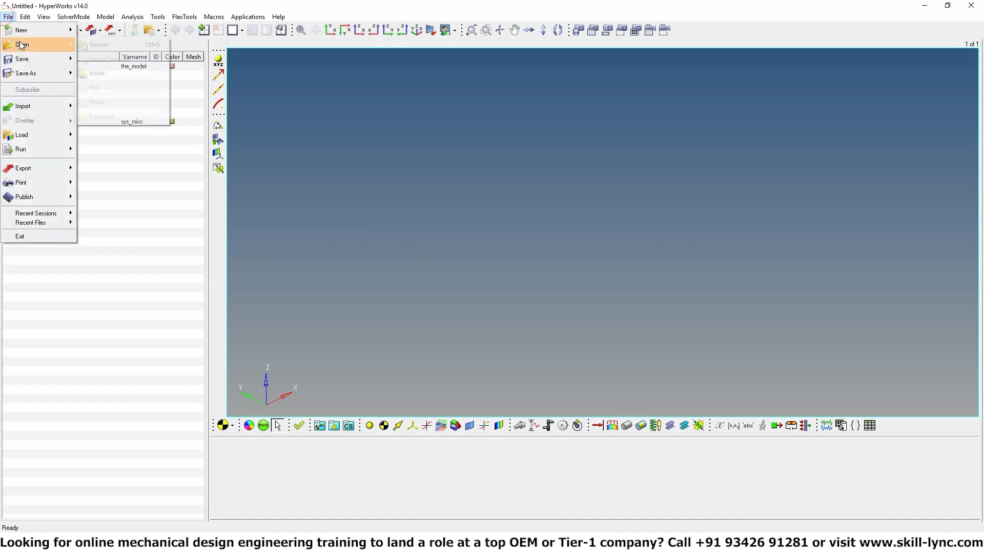
left_click(110, 75)
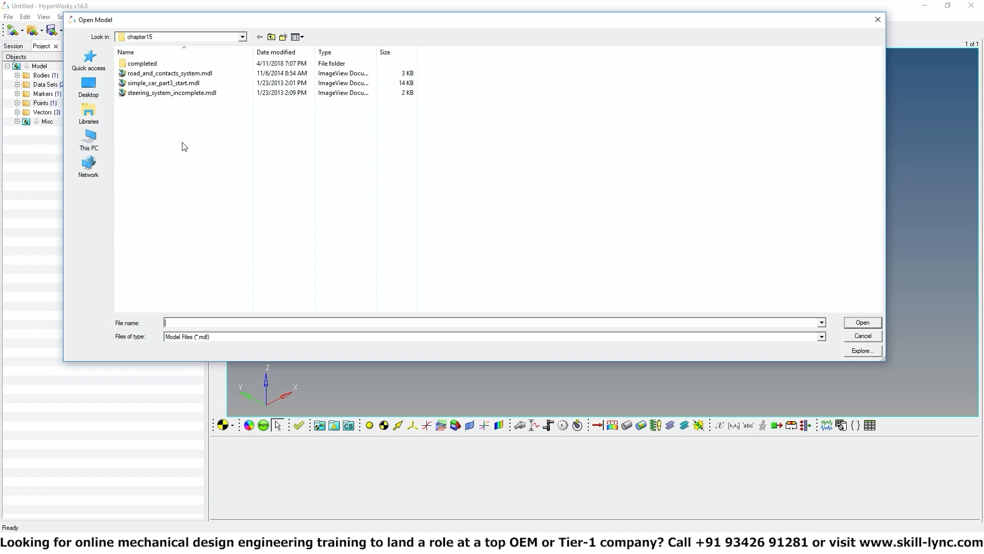
double_click(170, 84)
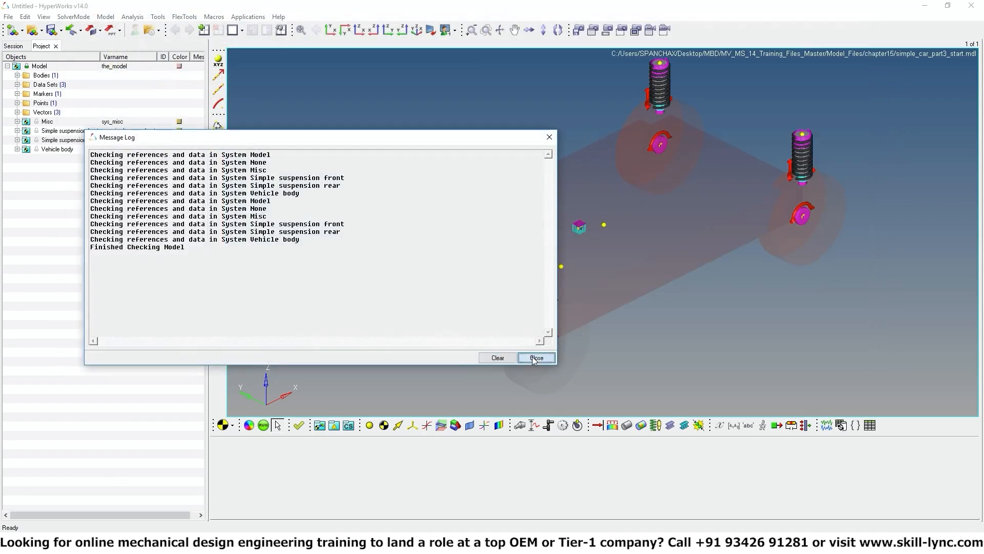
left_click(534, 359)
left_click_drag(700, 287, 675, 307, "ctrl")
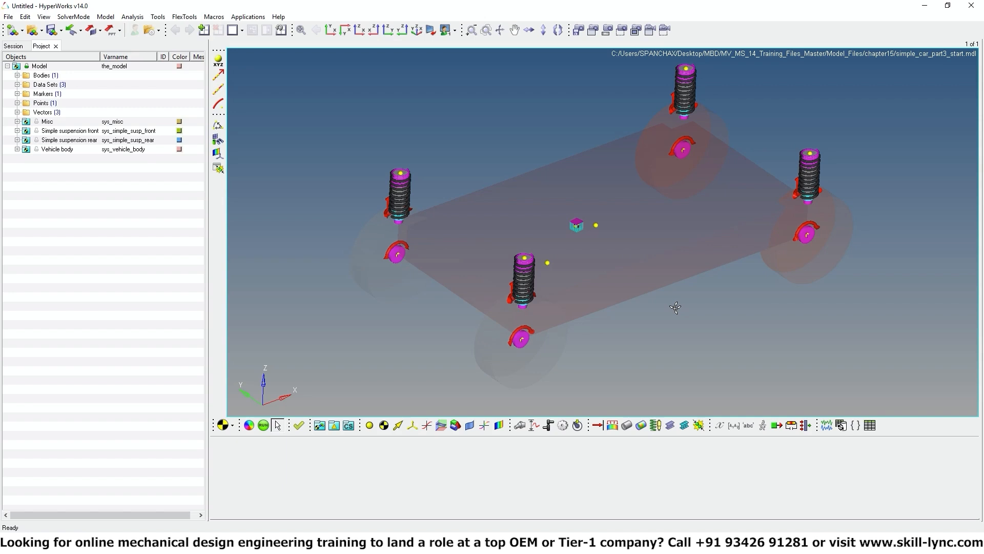
Import the Steering system definition def_sys_st from steering_system_incomplete.mdl into the top-level model, using the variable sys_st
left_click(40, 66)
left_click(262, 500)
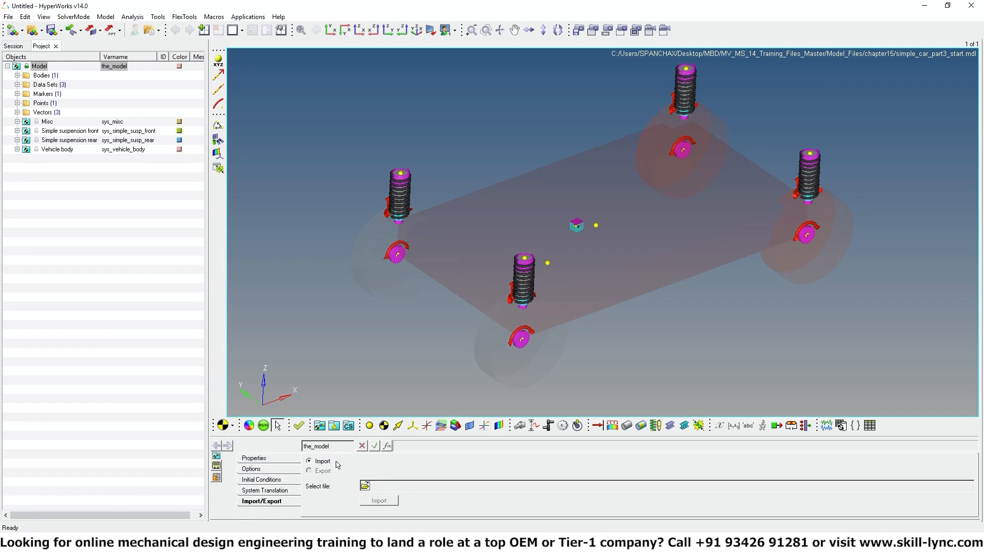
left_click(366, 486)
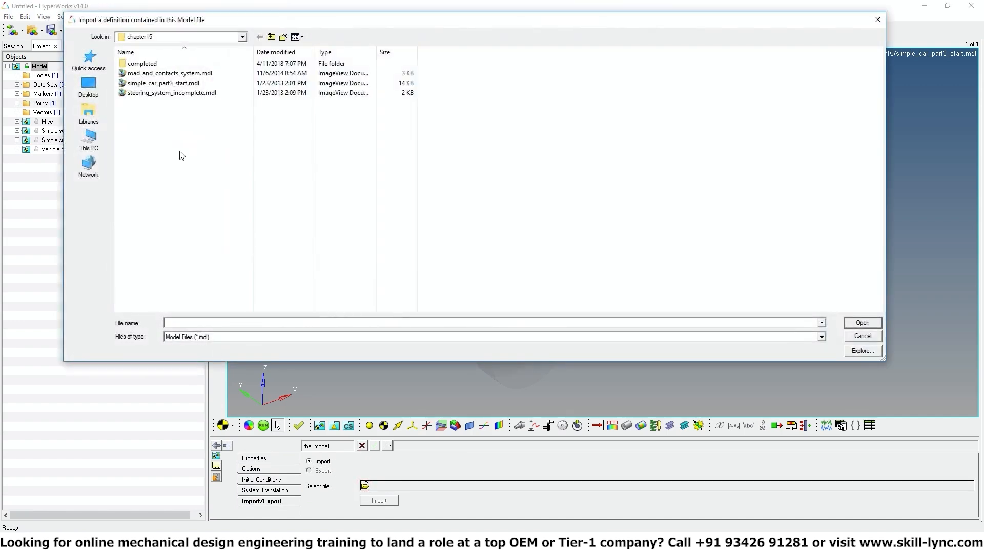
left_click(158, 94)
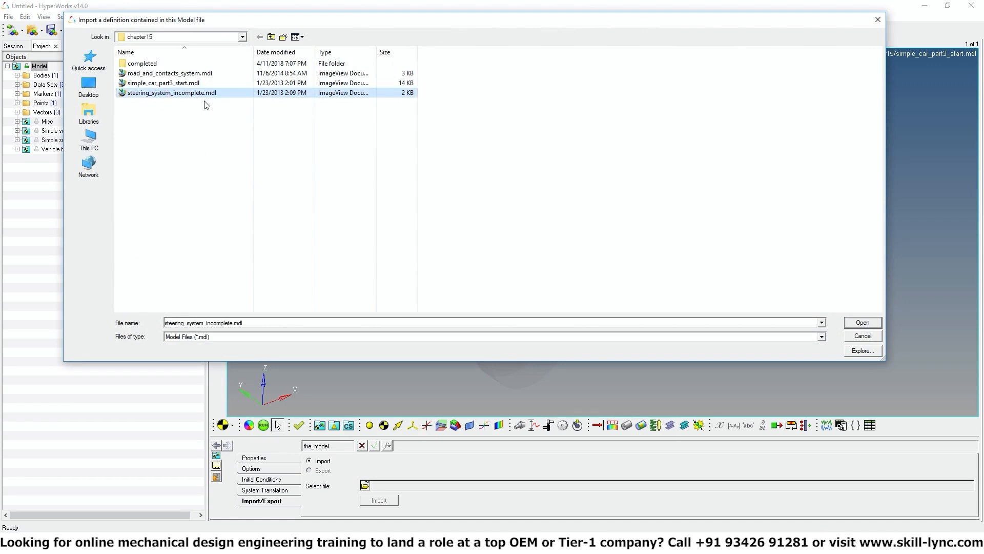
left_click(860, 322)
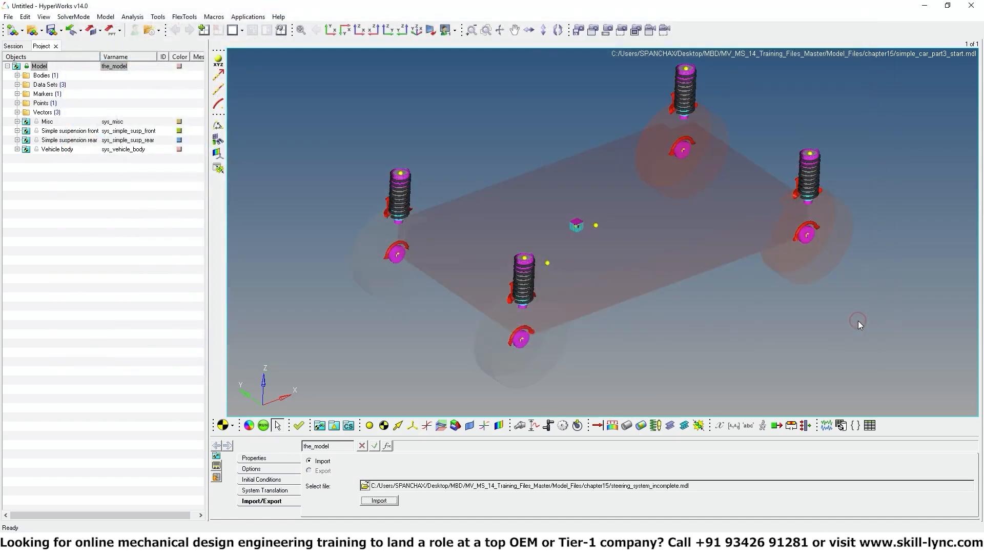
left_click(389, 501)
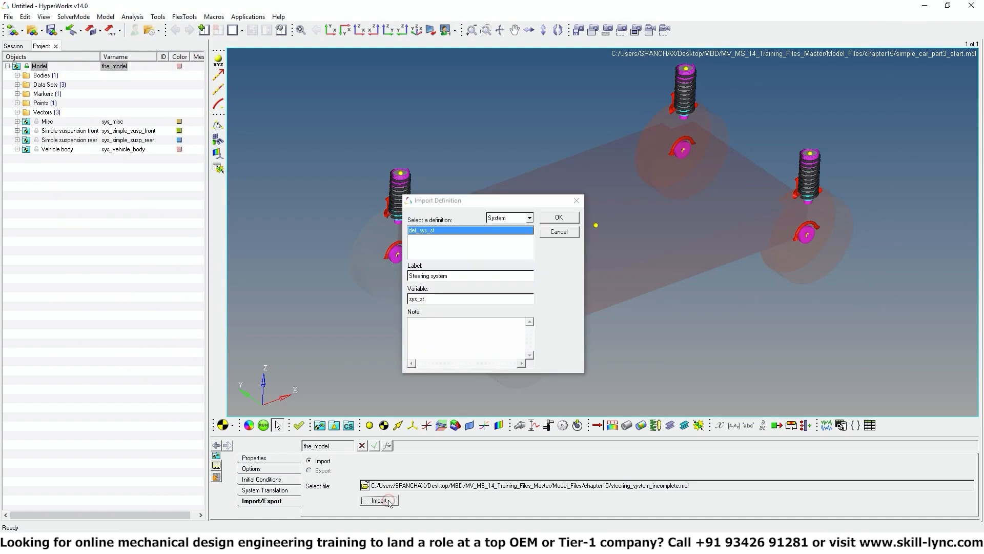
left_click(558, 217)
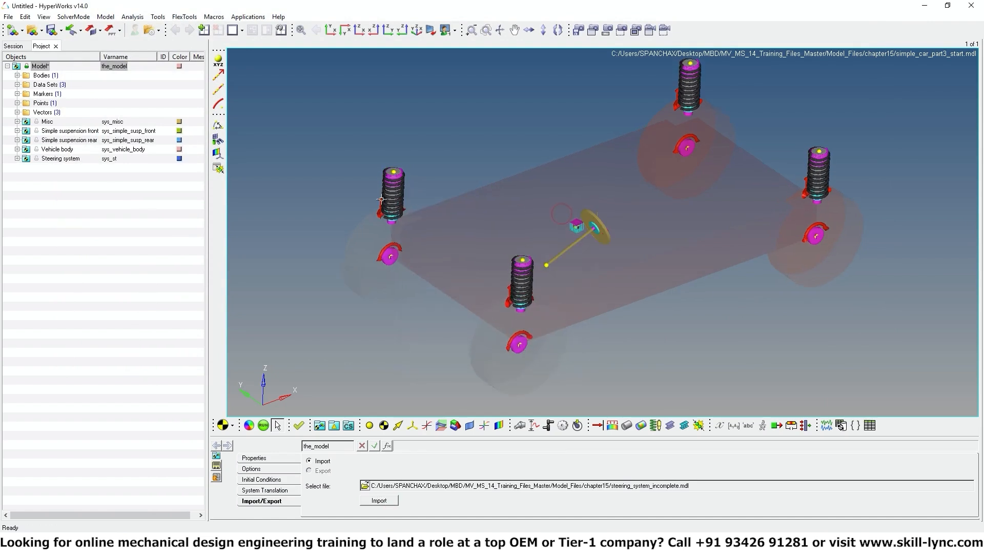
Examine the imported steering system's body, graphics, joint and motion in the car model, and review its attachments
left_click(60, 159)
left_click(17, 159)
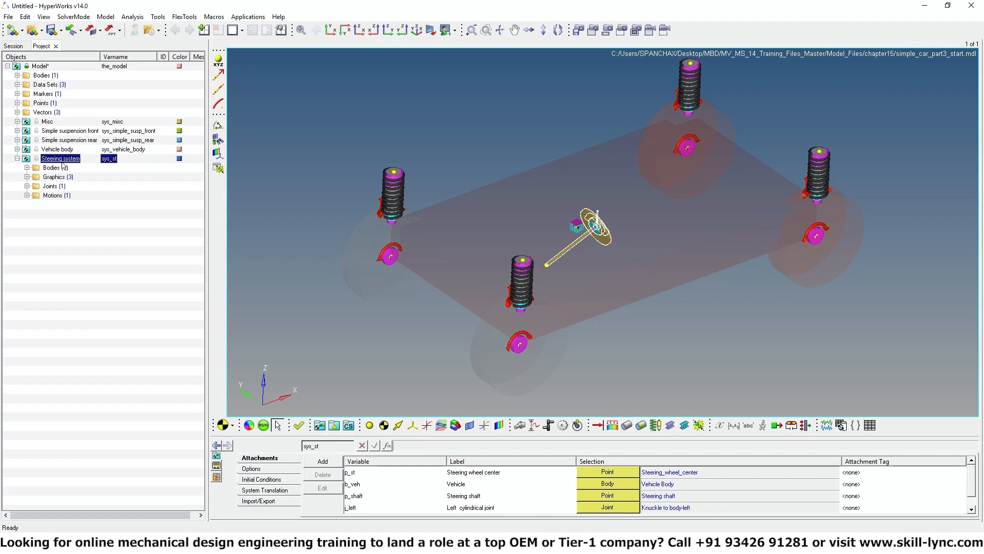
left_click(27, 168)
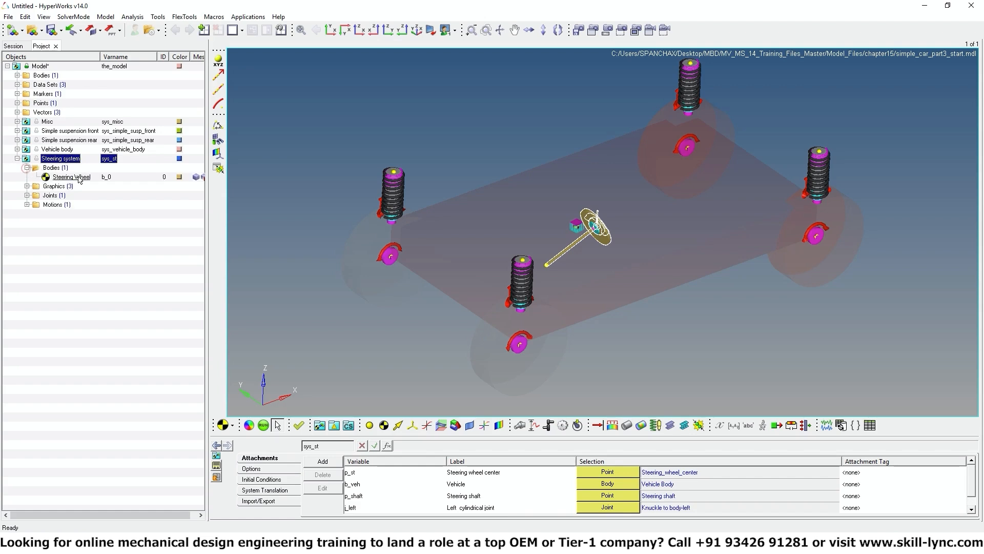
left_click(58, 176)
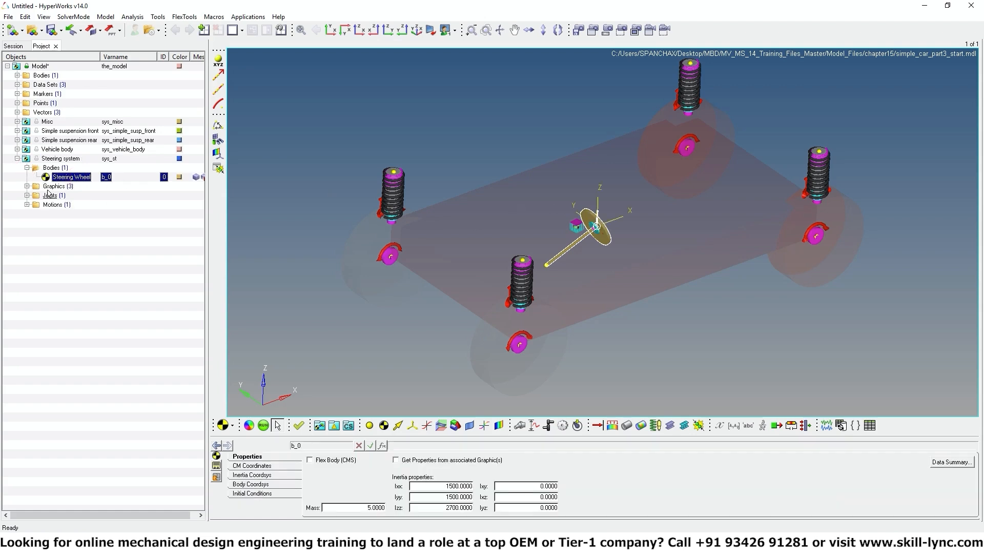
left_click(27, 187)
left_click(81, 196)
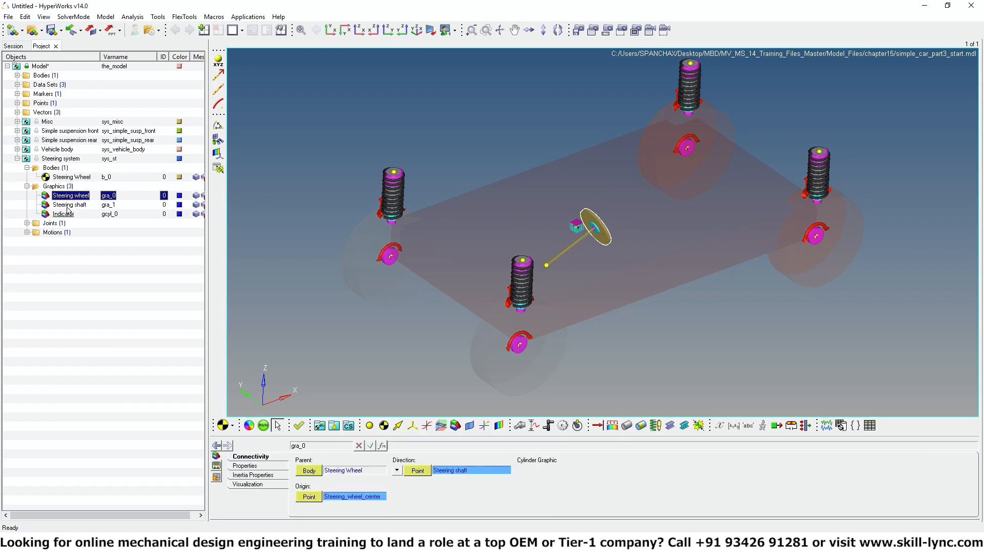
left_click(68, 205)
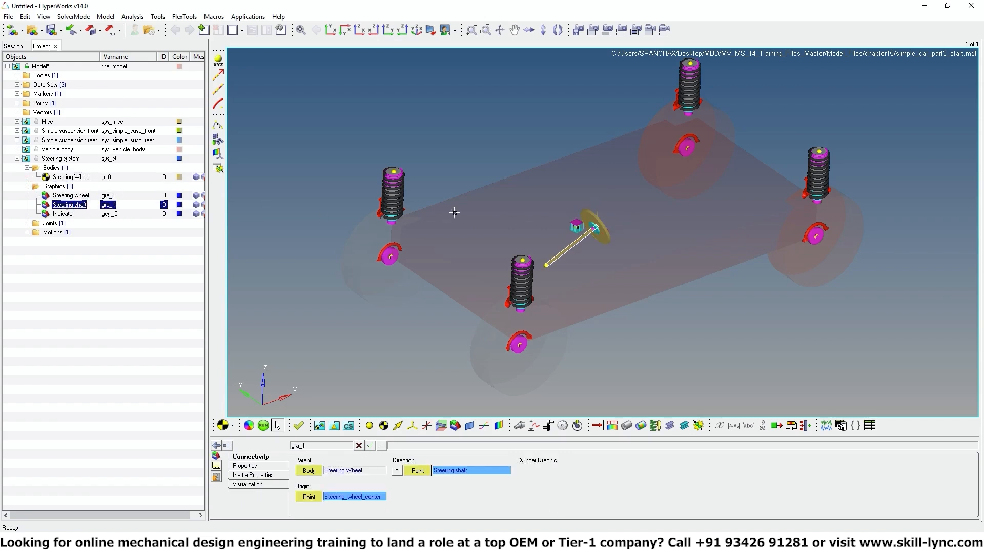
left_click(63, 214)
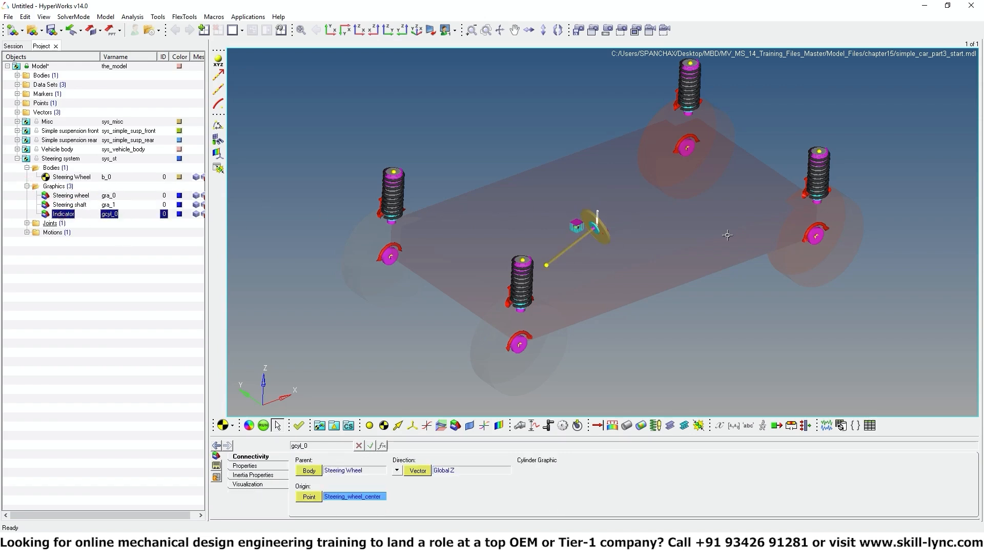
left_click(27, 224)
left_click(77, 232)
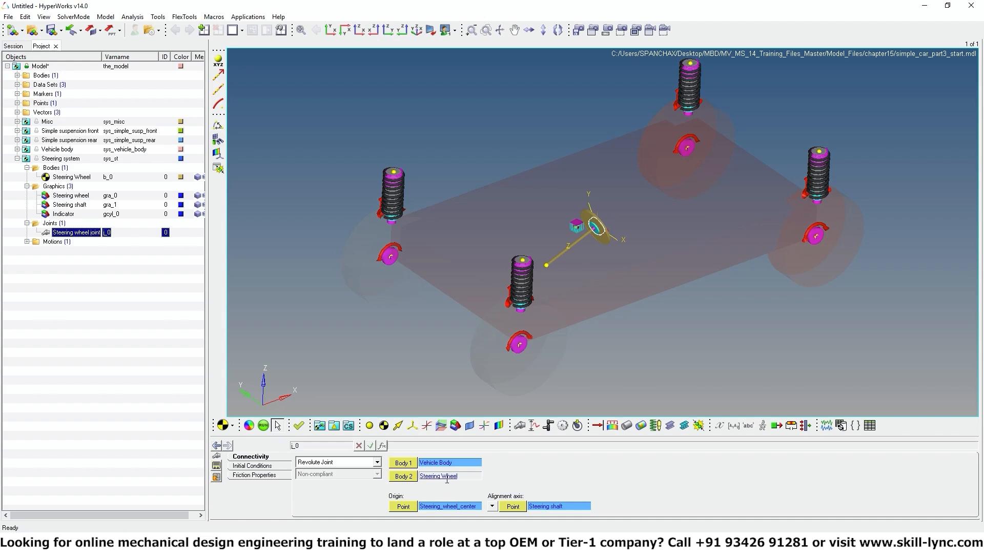
left_click(26, 242)
left_click(58, 251)
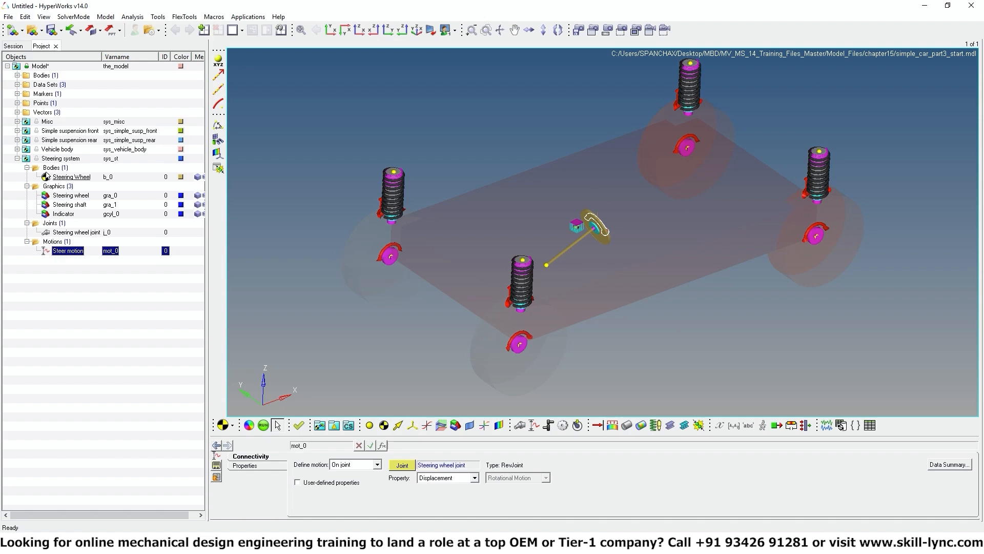
left_click(18, 159)
left_click_drag(772, 329, 551, 230, "ctrl")
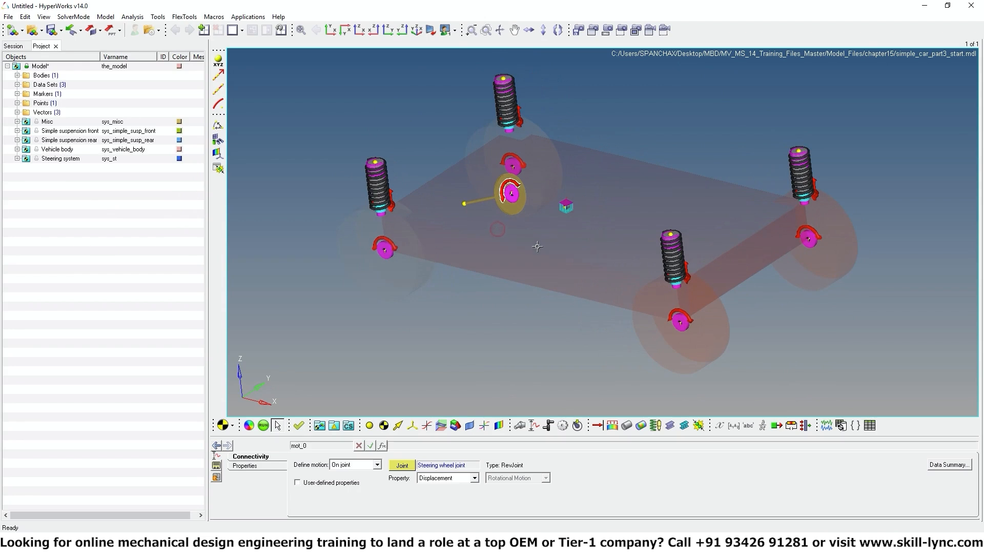
mouse_move(540, 286)
left_mouse_down("ctrl")
mouse_move(558, 287)
mouse_move(540, 287)
left_mouse_up("ctrl")
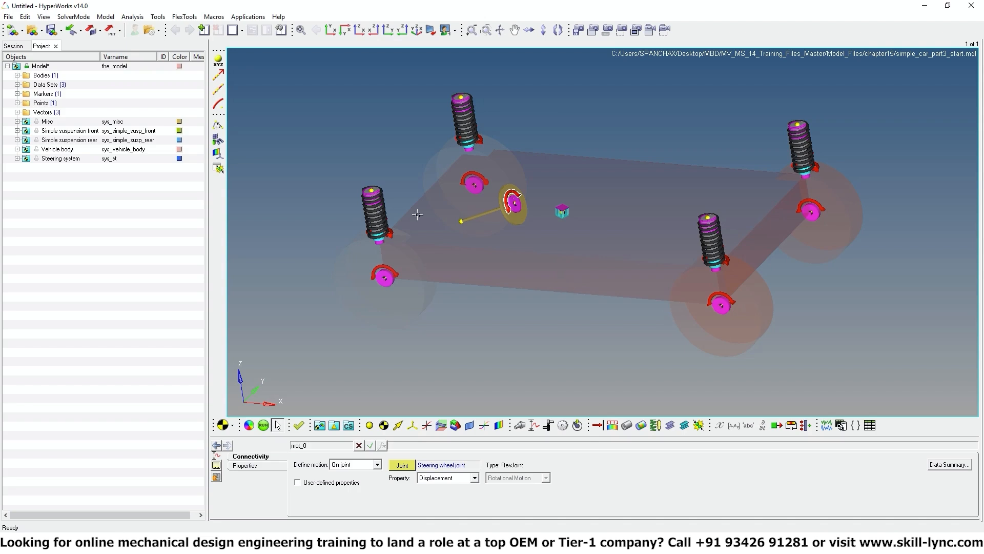
left_click(61, 158)
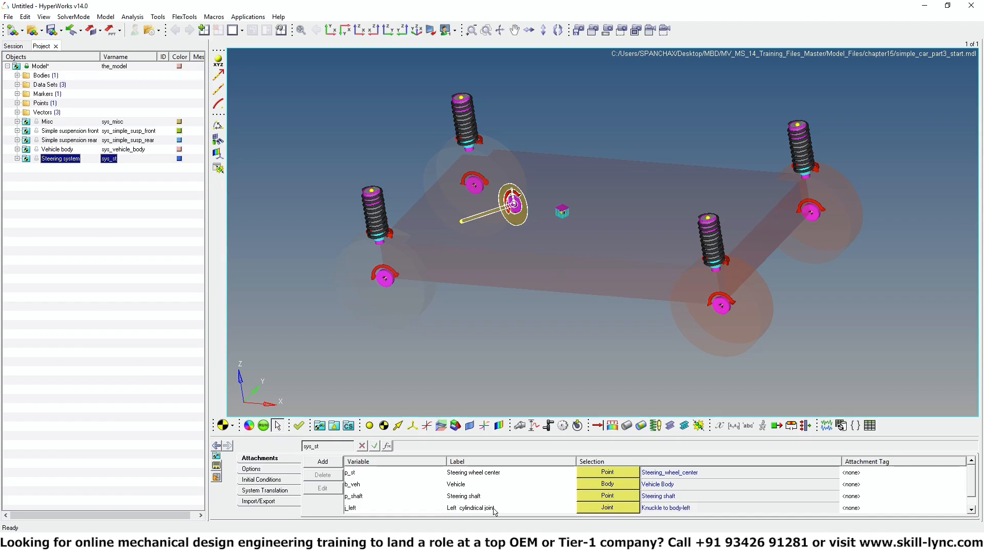
left_click(972, 489)
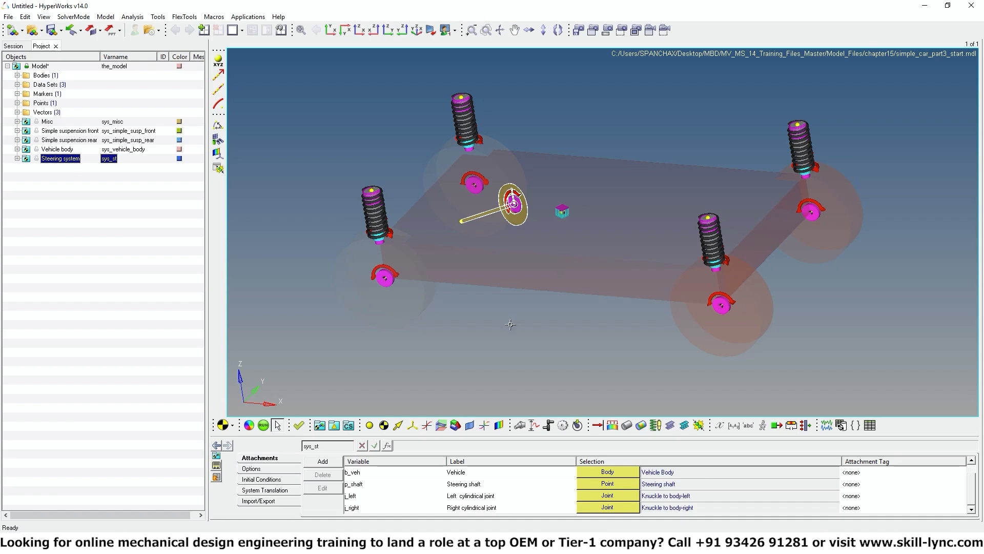
Add a single coupler to the Steering system with the label "Steering to left wheel" and variable c_steer_to_left
right_click(71, 162)
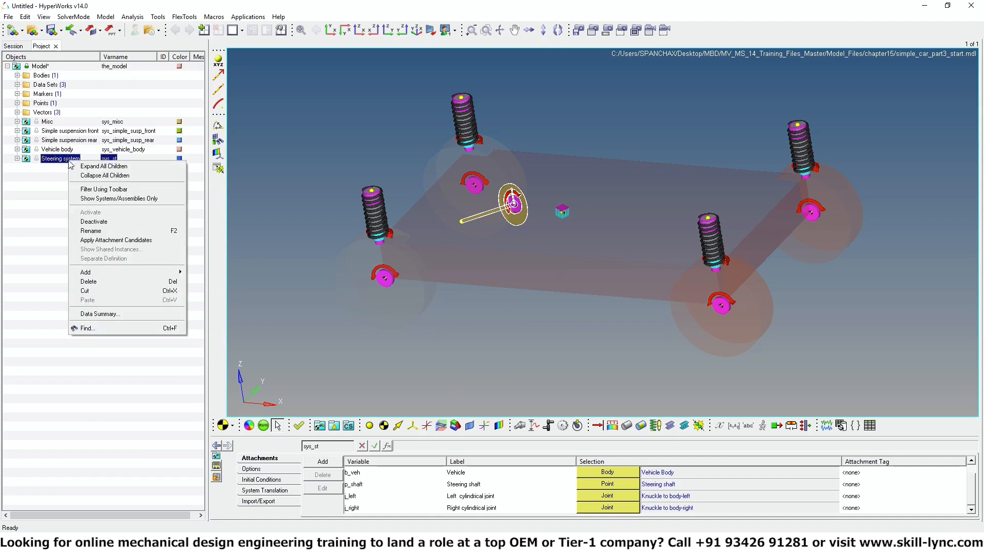
mouse_move(113, 273)
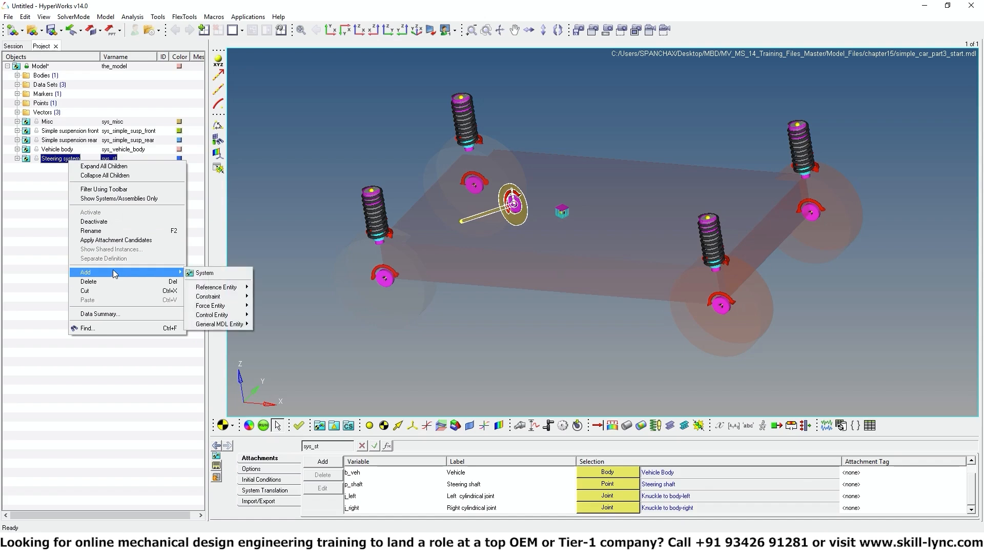
mouse_move(215, 299)
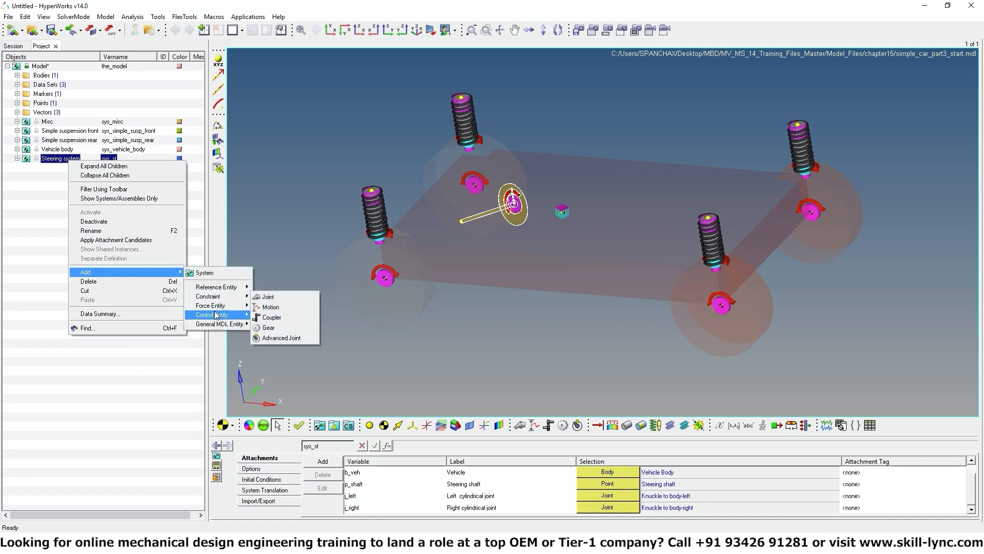
left_click(272, 317)
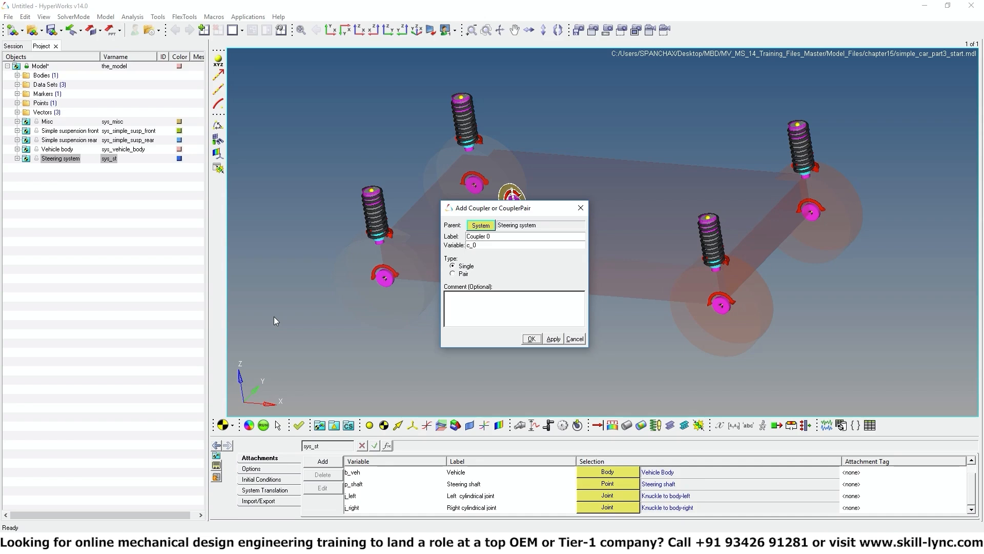
left_click_drag(481, 210, 514, 285)
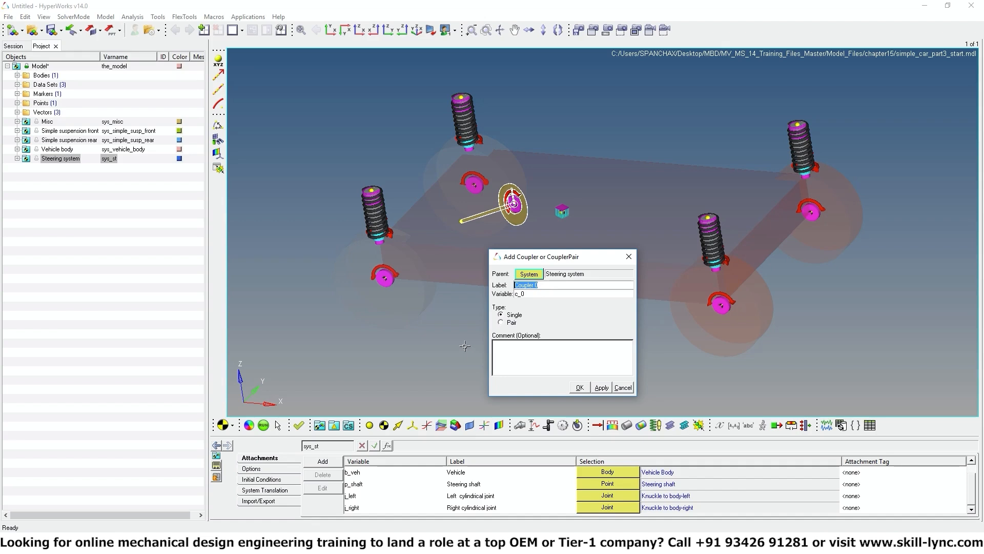
type("Steering to left wheel")
left_click(533, 296)
type("steer_to_left")
left_click(580, 388)
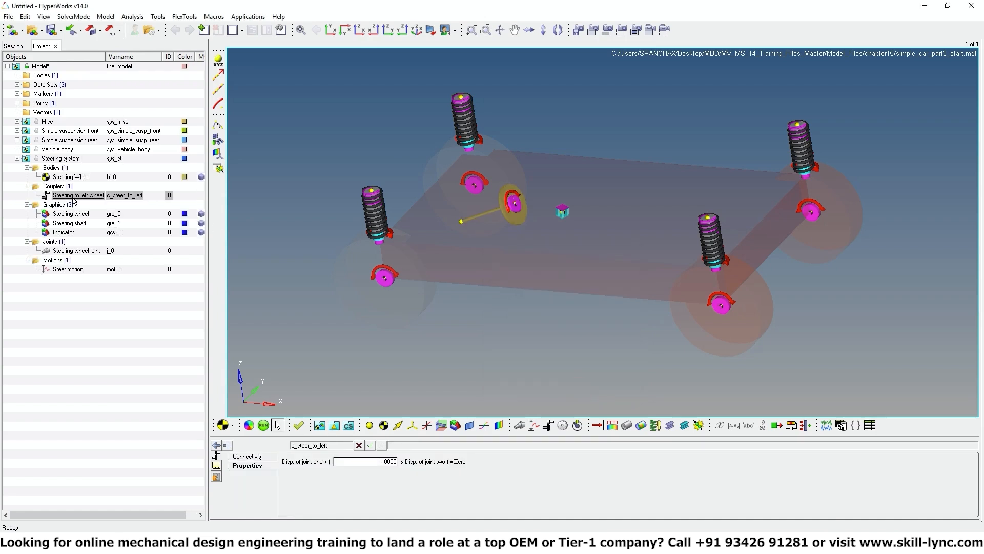
Add a second single coupler to the Steering system, labelled "Left wheel to right wheel" with variable c_left_to_right
right_click(60, 187)
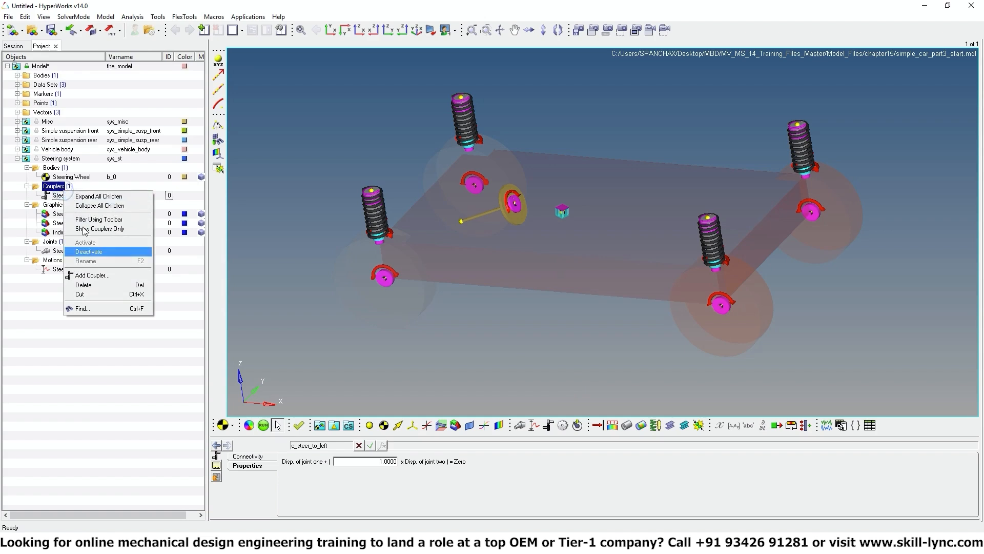
left_click(90, 276)
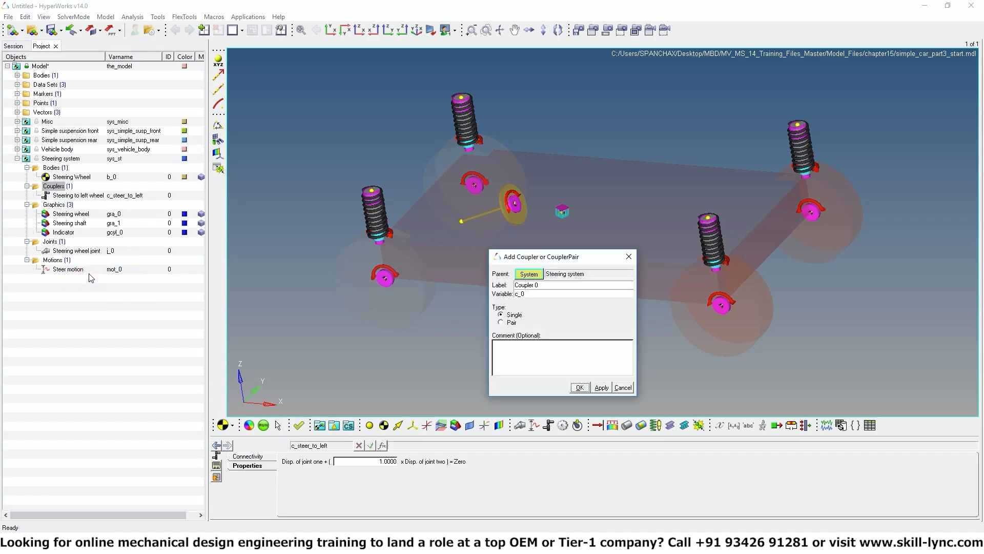
left_click_drag(547, 285, 513, 285)
type("Left wheel to right wheel")
left_click(570, 294)
key("BackSpace")
type("left_to_right")
left_click(571, 387)
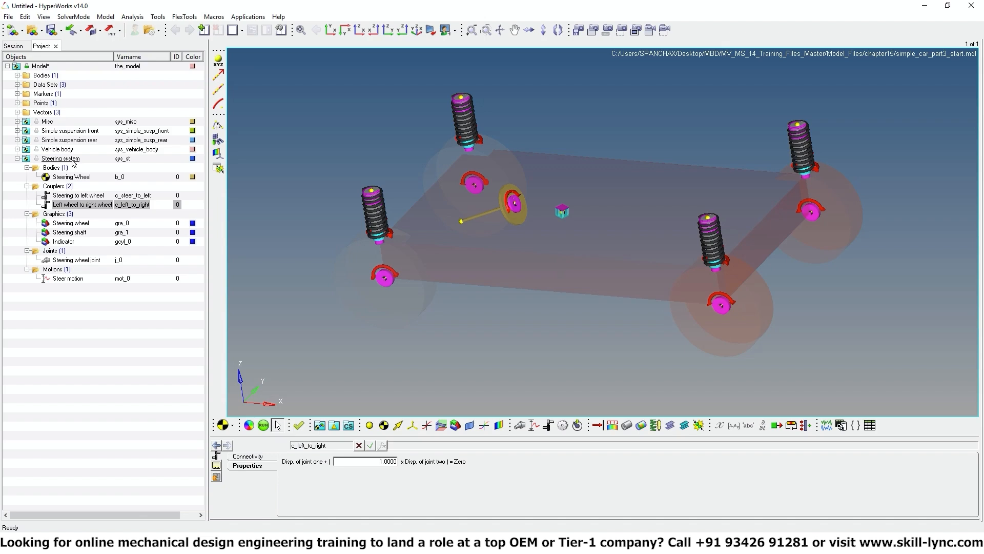
Assign the Steering wheel joint from the Steering system as Joint 1 of the "Steering to left wheel" coupler
left_click(79, 194)
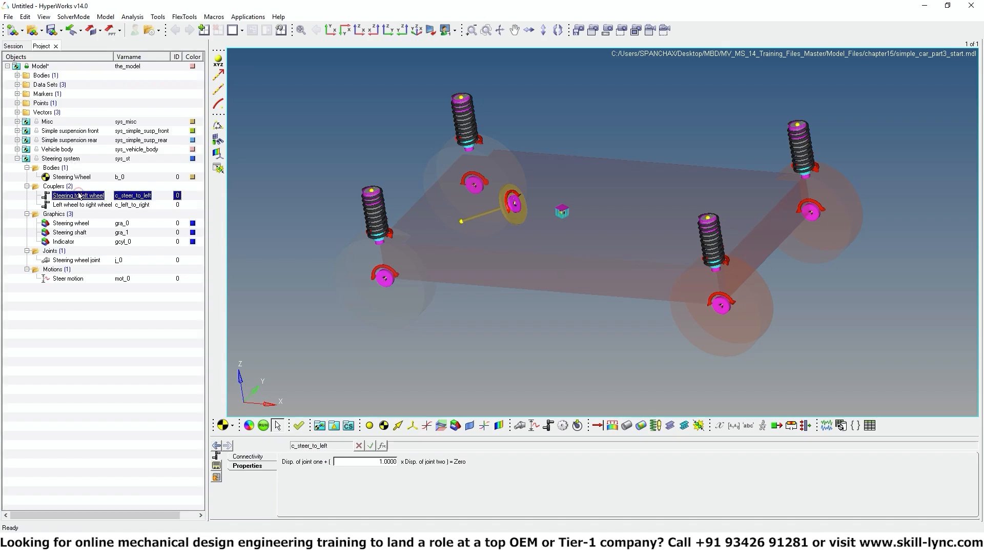
left_click(264, 456)
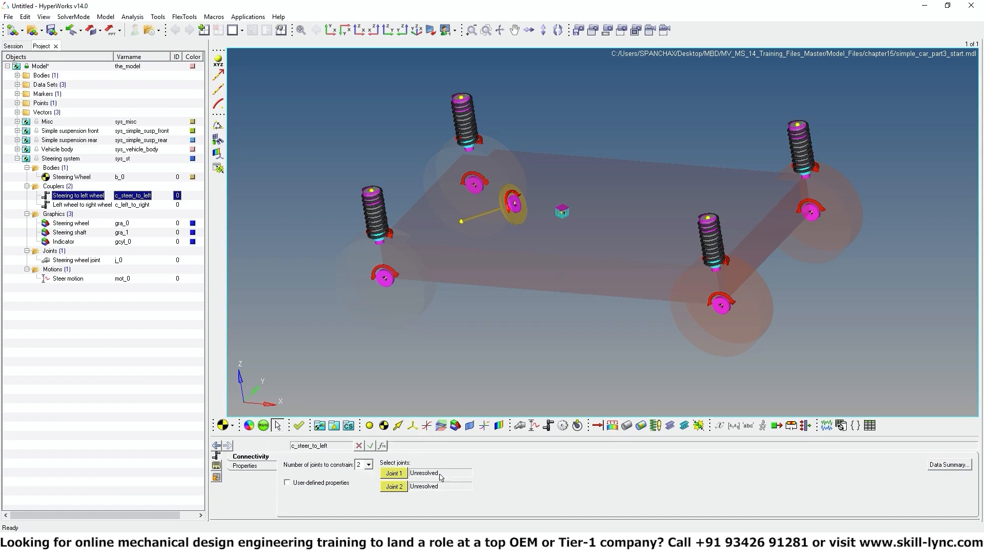
left_click(403, 474)
double_click(403, 474)
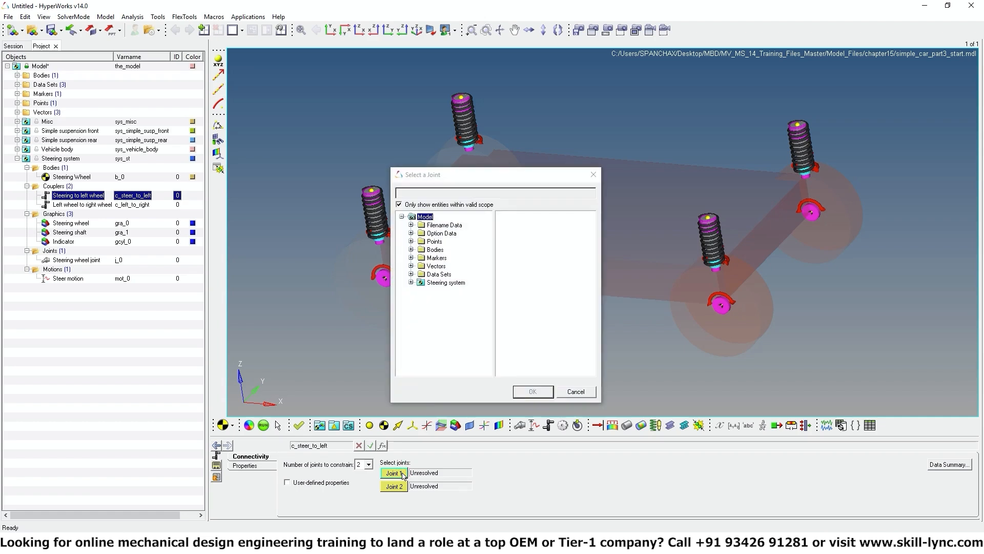
left_click(411, 283)
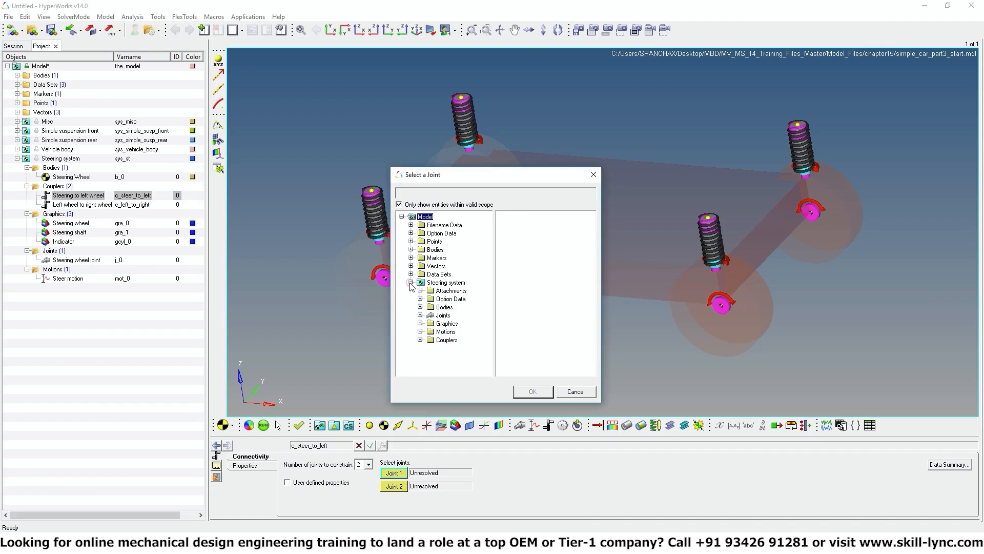
left_click(420, 315)
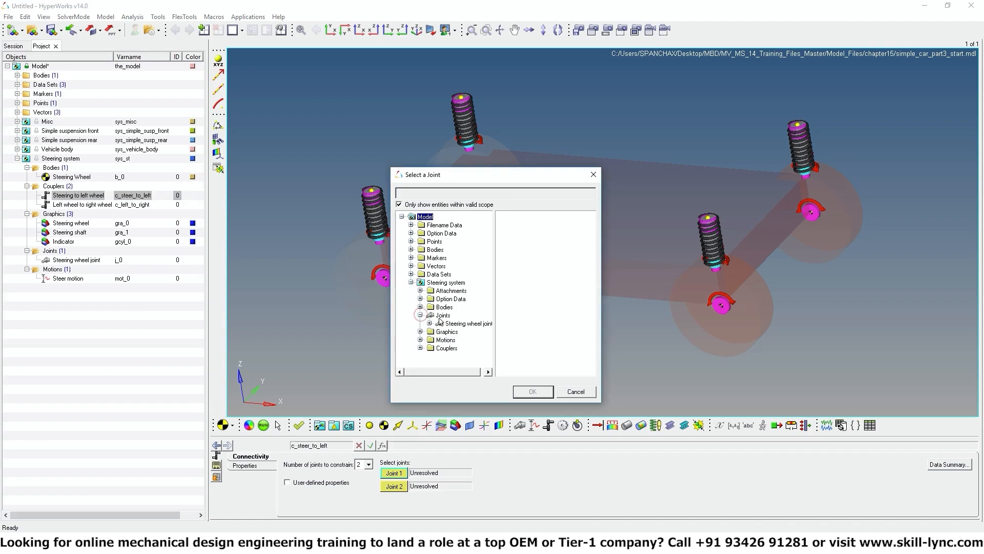
left_click(468, 323)
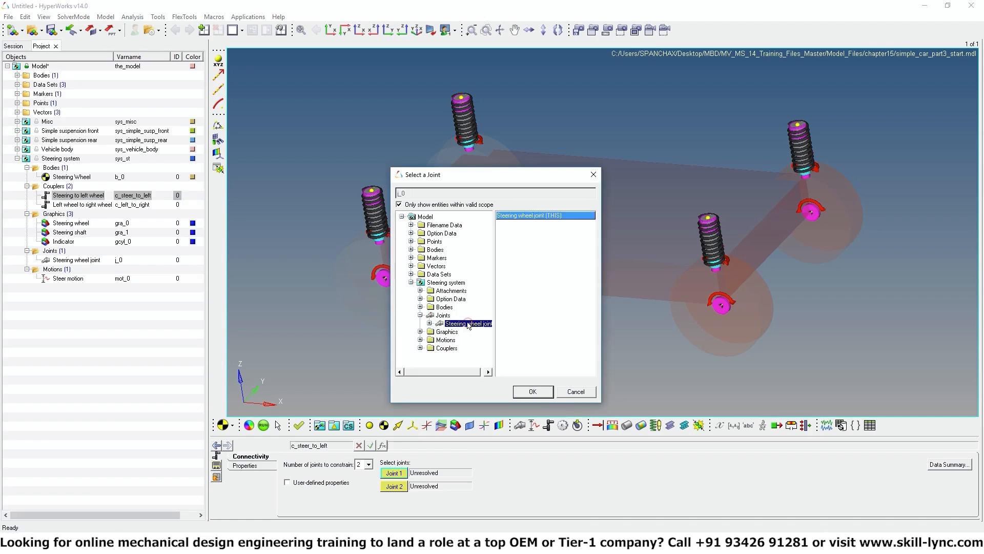
left_click(531, 391)
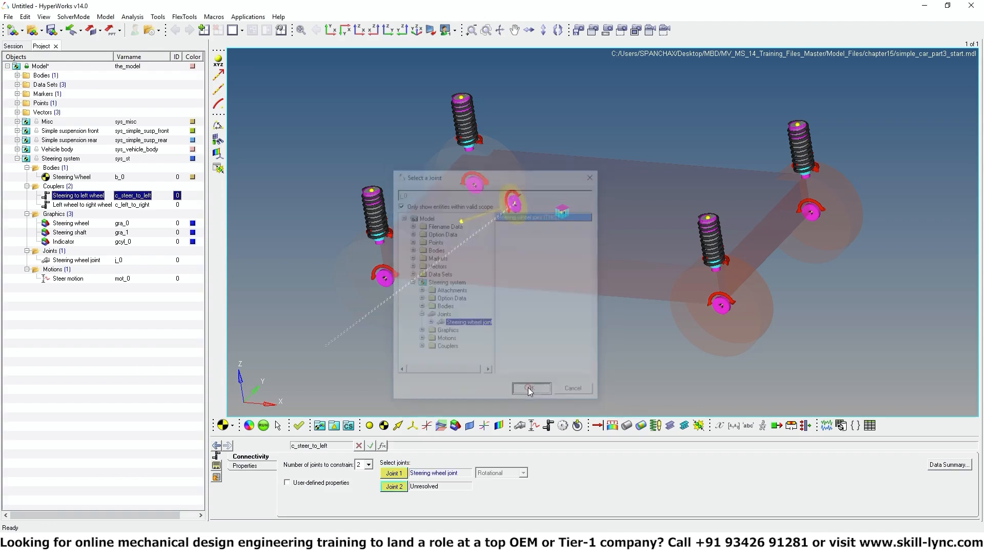
Assign the Steering system's attached left cylindrical joint as Joint 2 of the "Steering to left wheel" coupler, with rotational motion
left_click(404, 489)
left_click(410, 282)
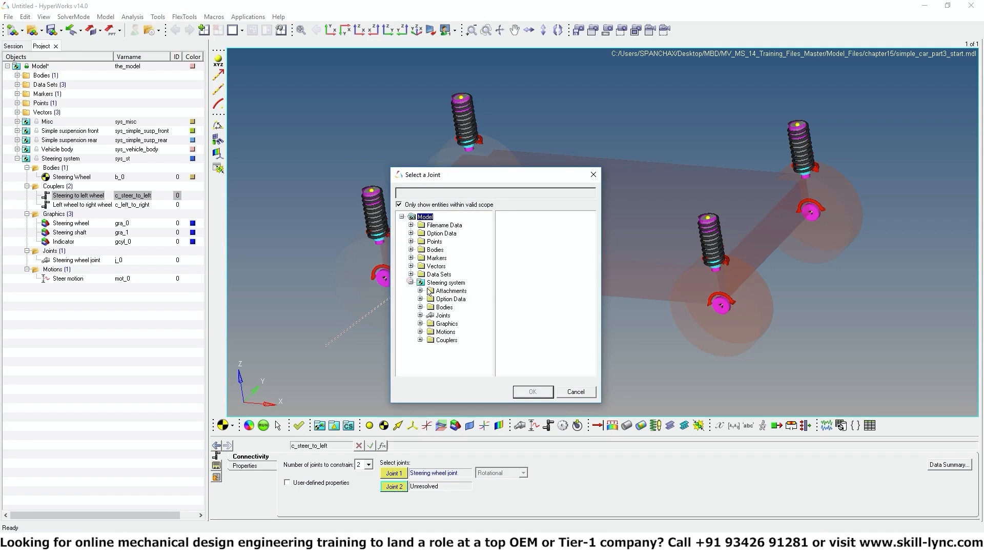
left_click(419, 290)
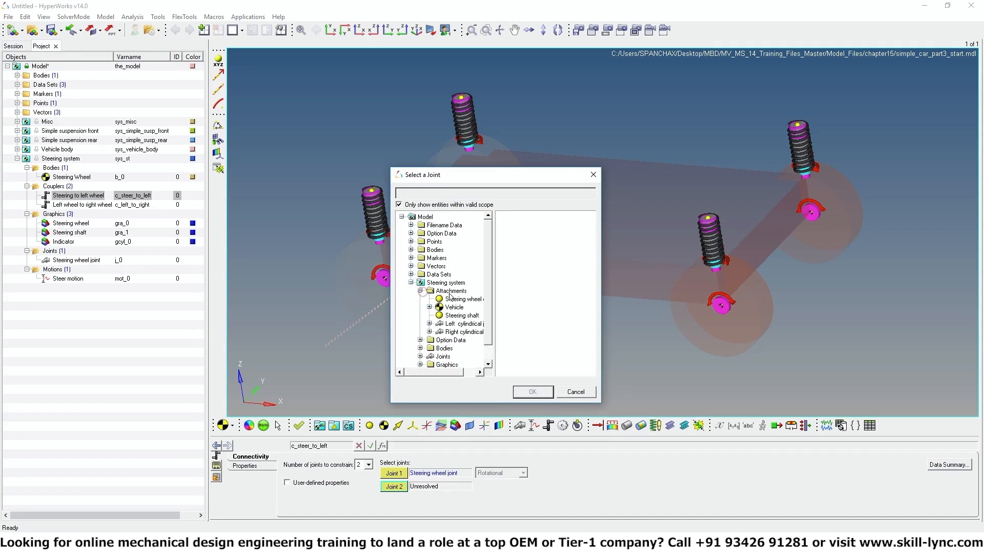
left_click(465, 324)
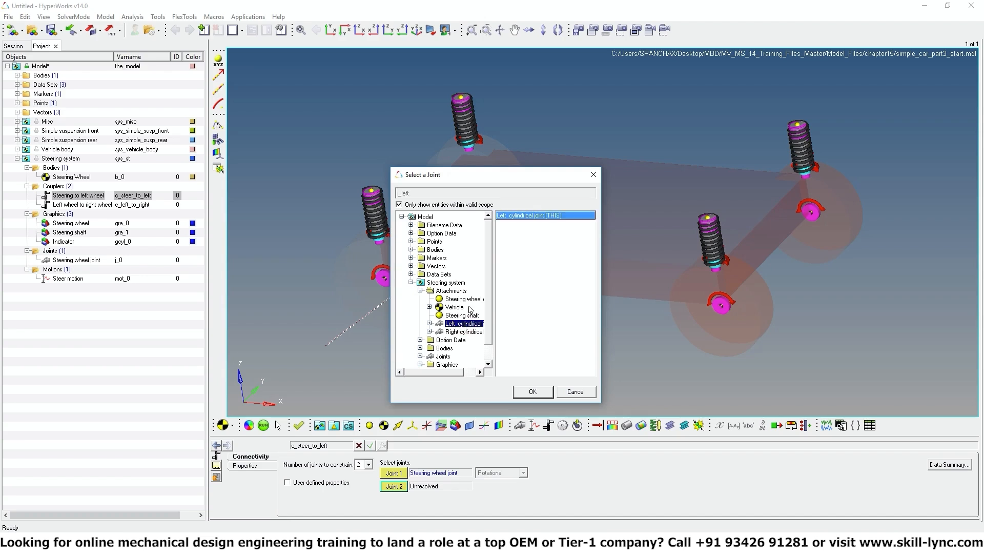
left_click(531, 392)
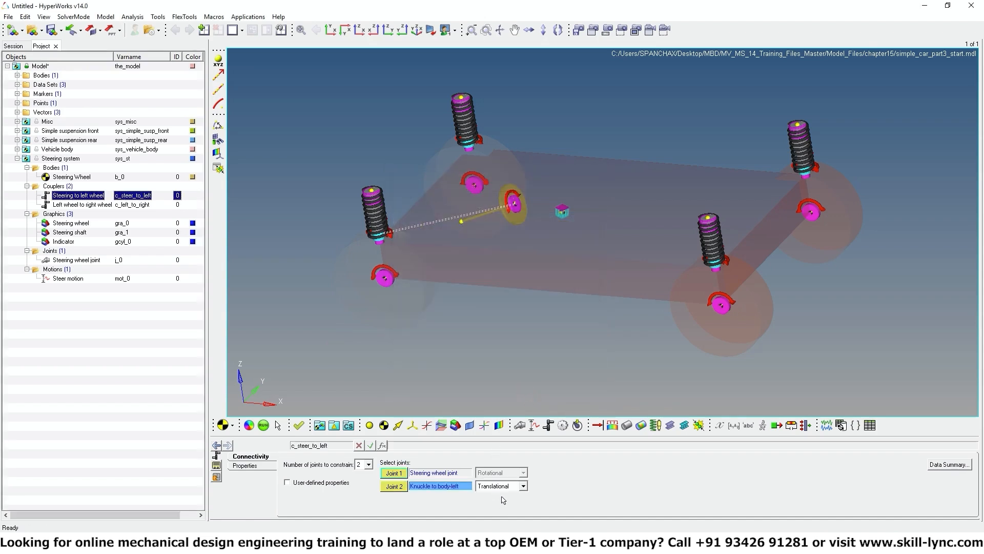
left_click(506, 488)
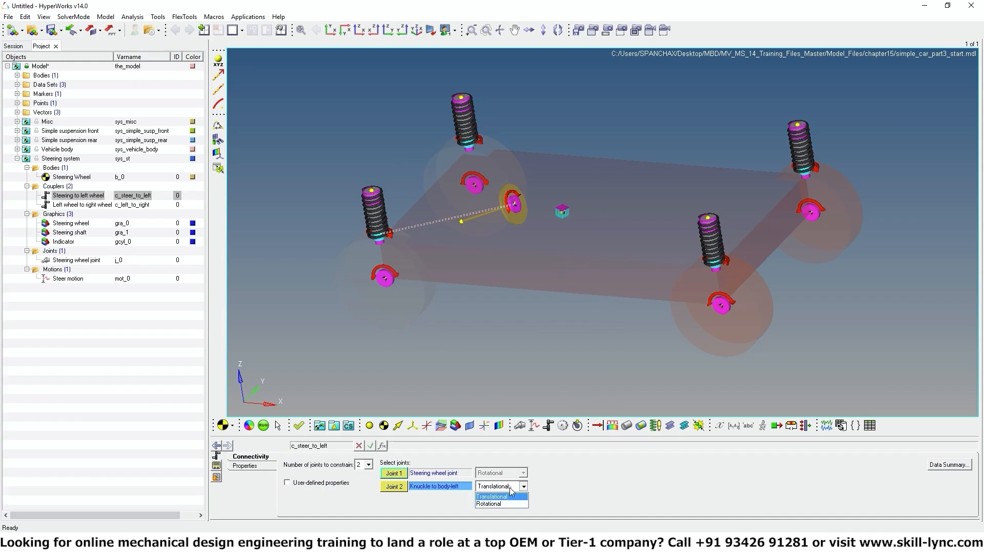
left_click(512, 504)
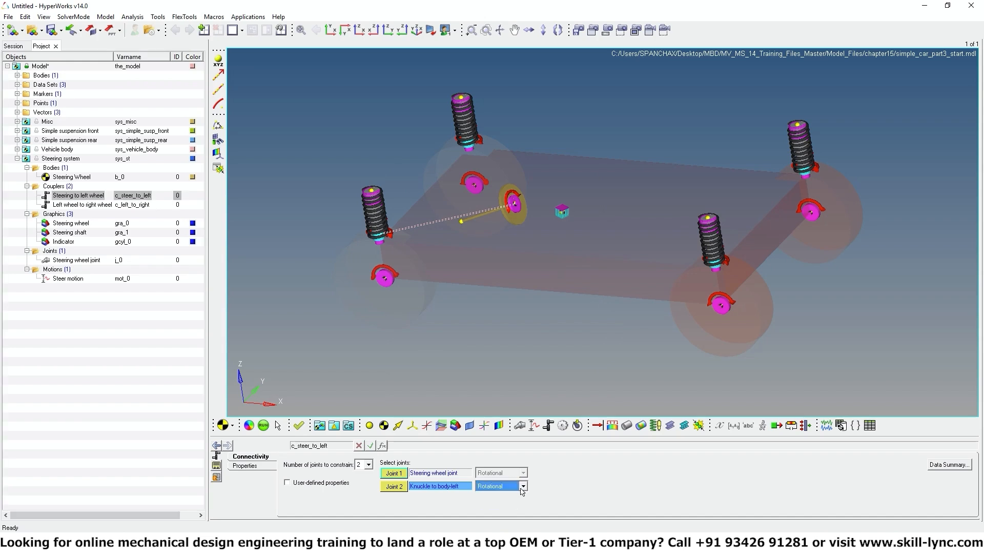
Set the joint-two displacement ratio of the "Steering to left wheel" coupler to -1.0
left_click(247, 466)
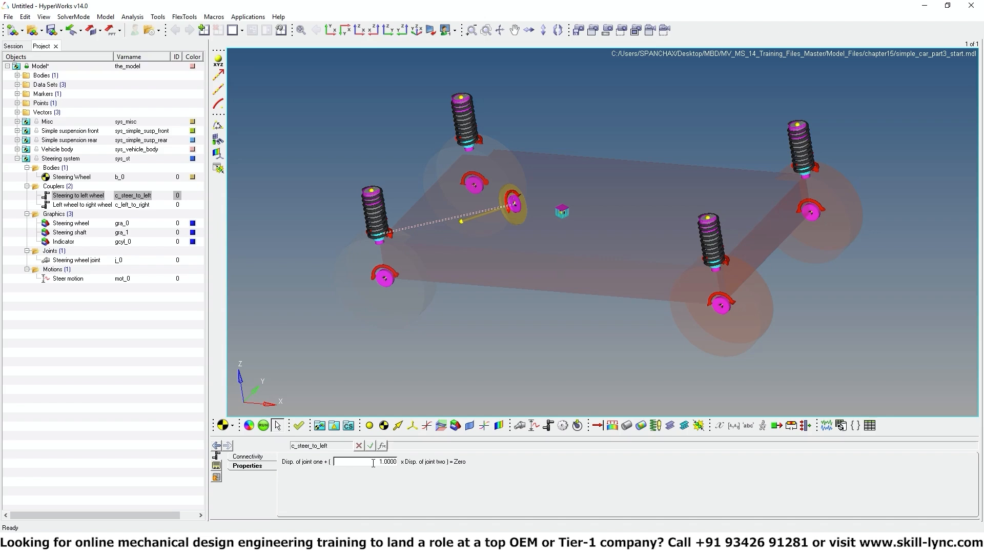
left_click(374, 462)
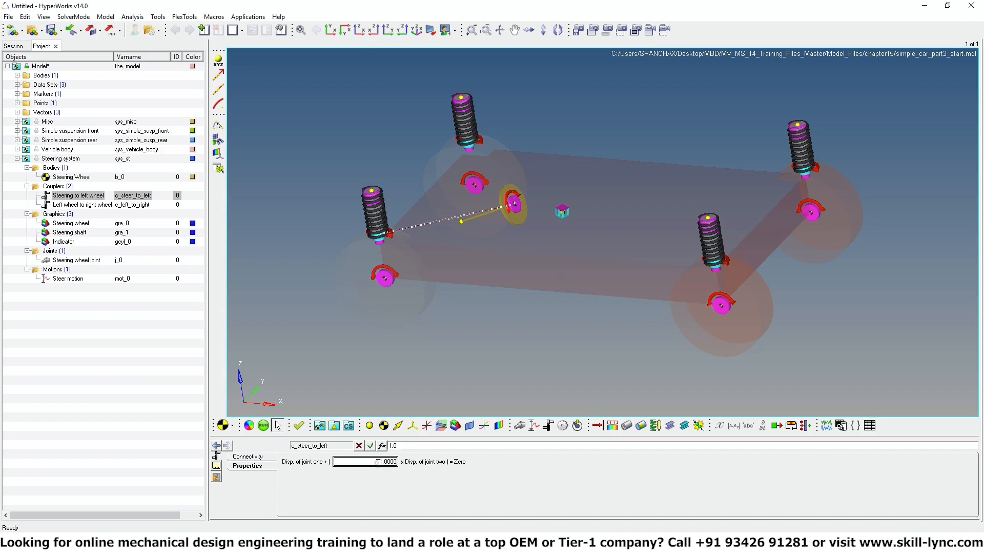
type("-")
left_click(403, 495)
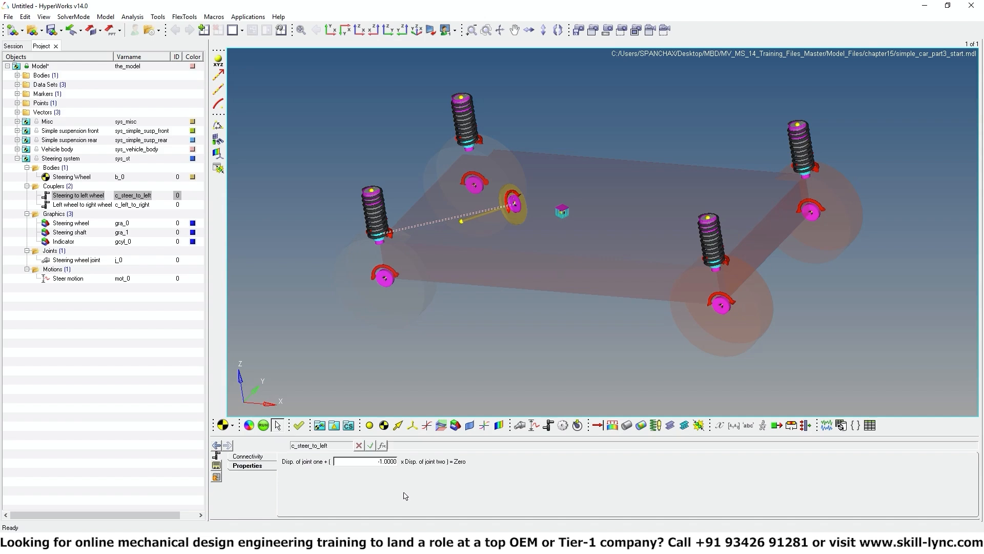
Assign the Steering system's attached left cylindrical joint as Joint 1 of the "Left wheel to right wheel" coupler
left_click(78, 205)
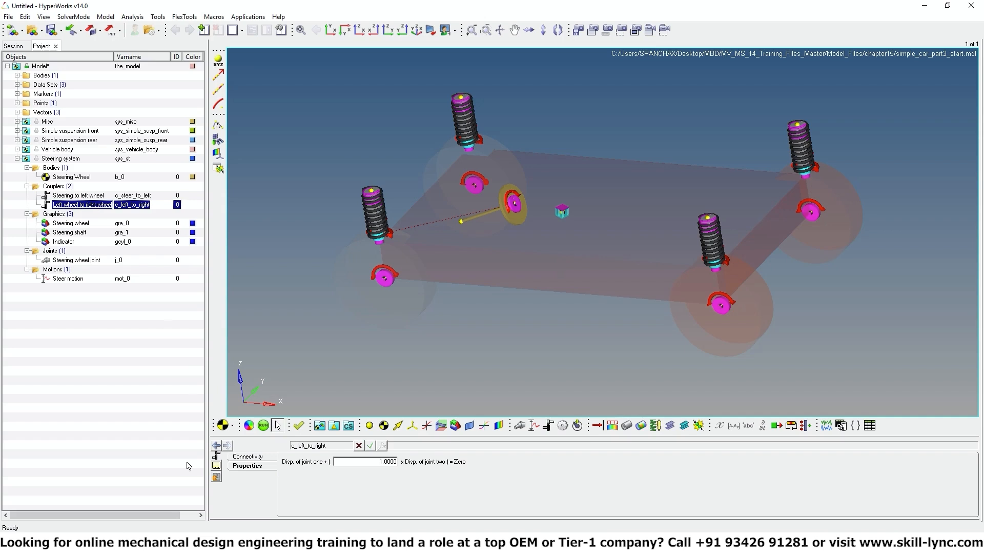
left_click(249, 456)
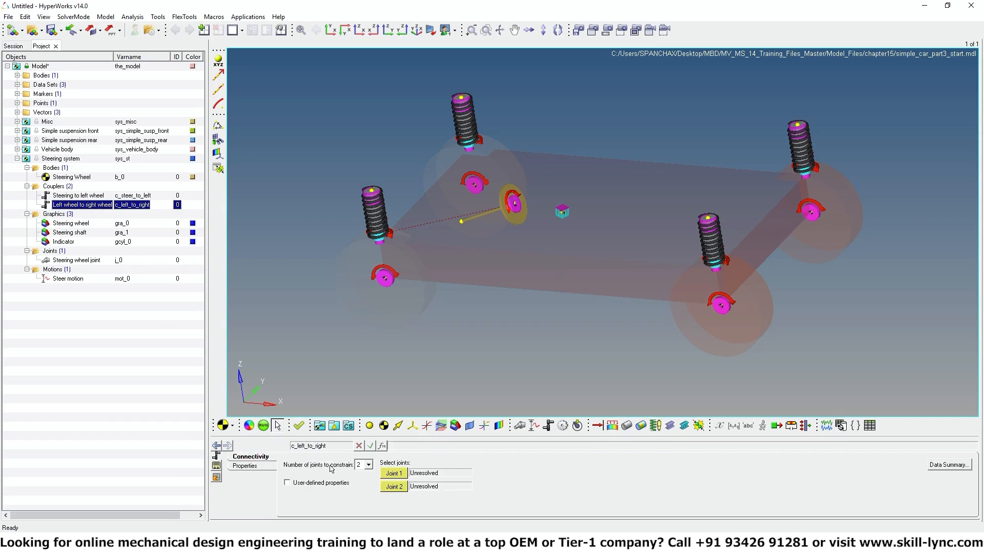
left_click(402, 474)
double_click(402, 475)
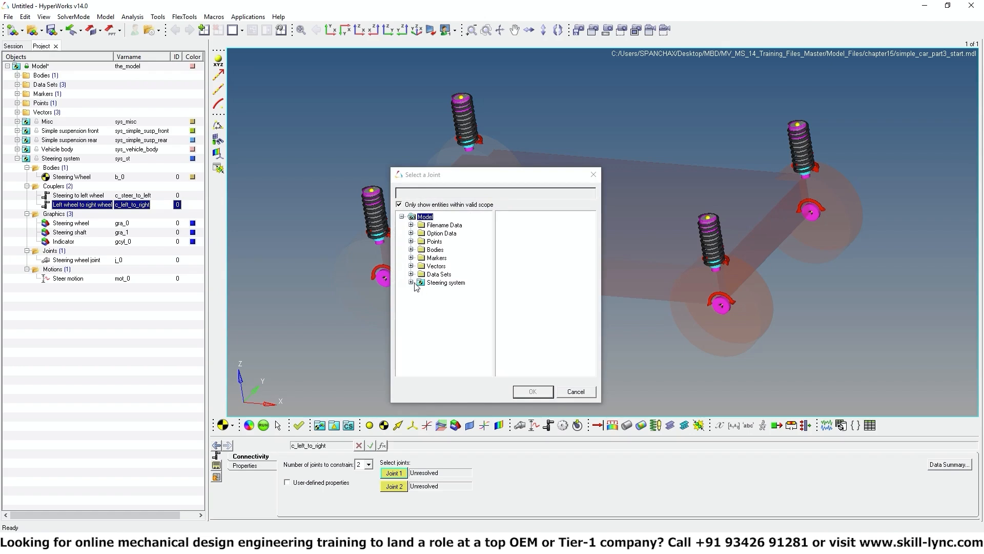
left_click(411, 282)
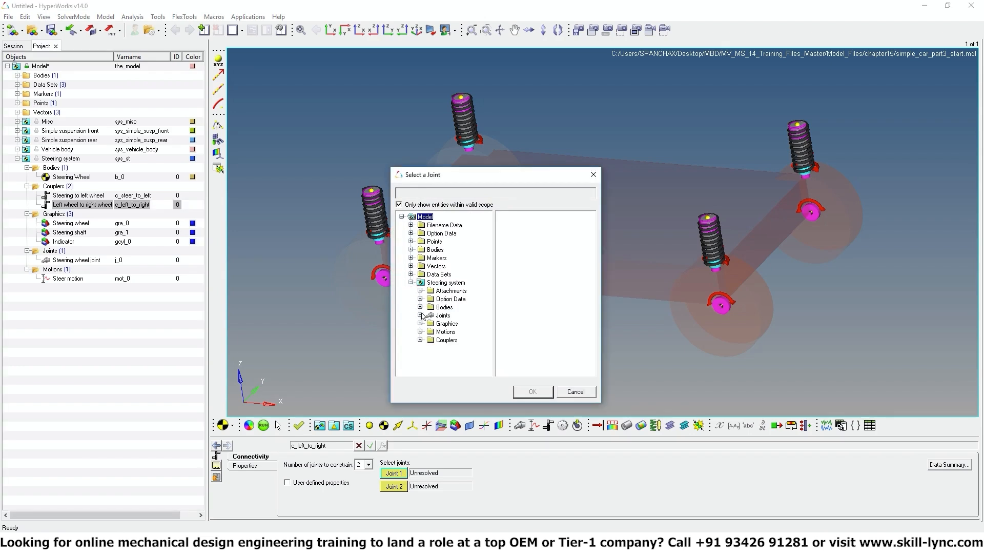
left_click(420, 290)
left_click(454, 323)
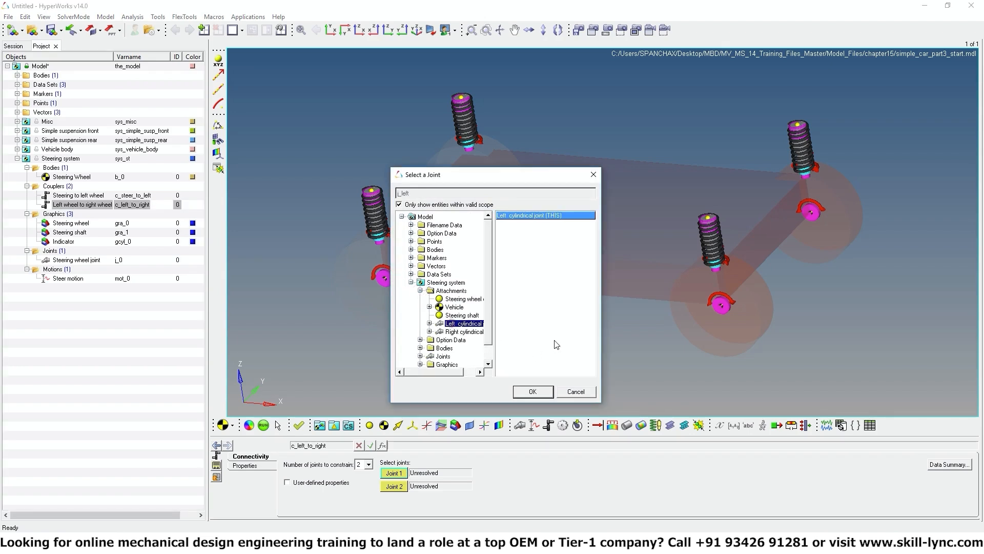
left_click(532, 391)
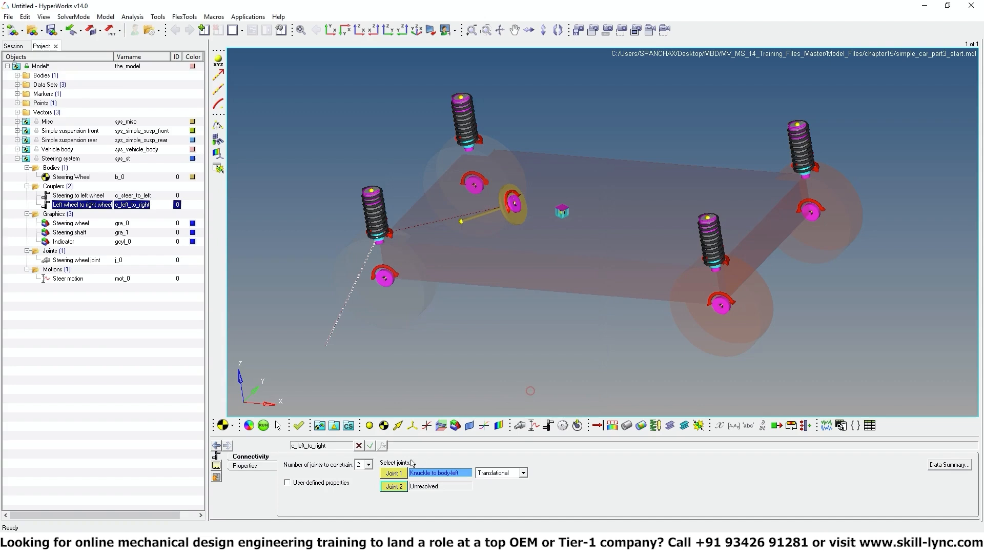
Assign the Steering system's attached right cylindrical joint as Joint 2 of the "Left wheel to right wheel" coupler
double_click(395, 486)
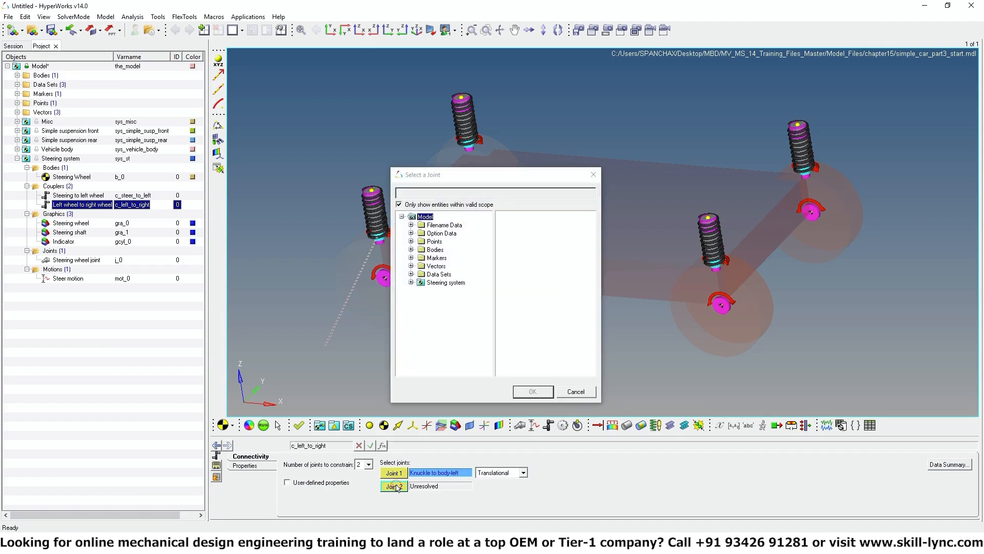
left_click(411, 283)
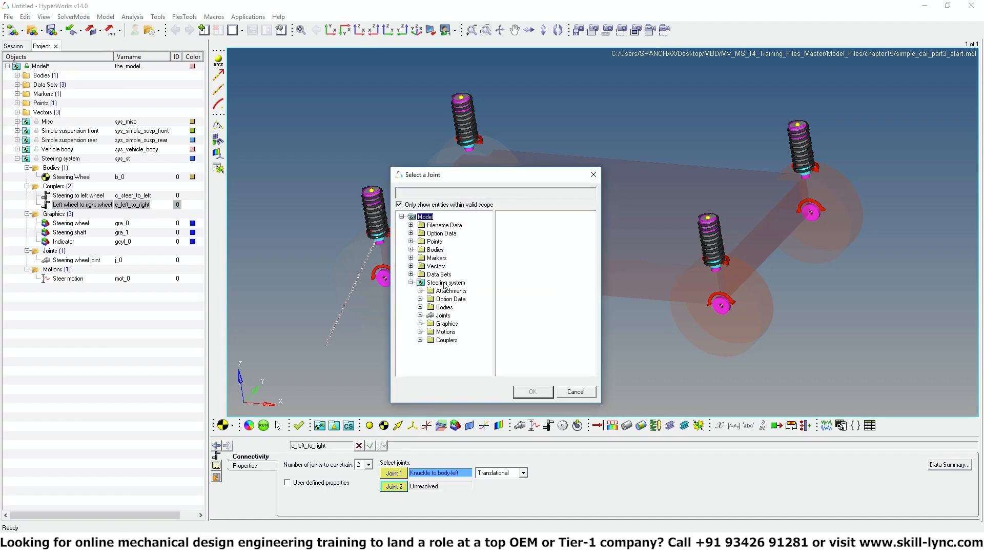
left_click(420, 291)
left_click(464, 332)
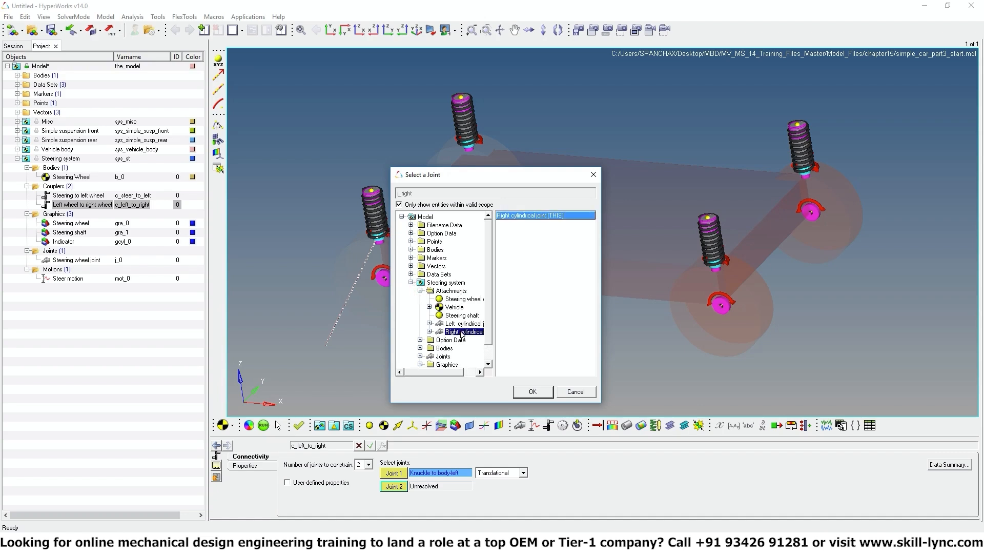
left_click(534, 392)
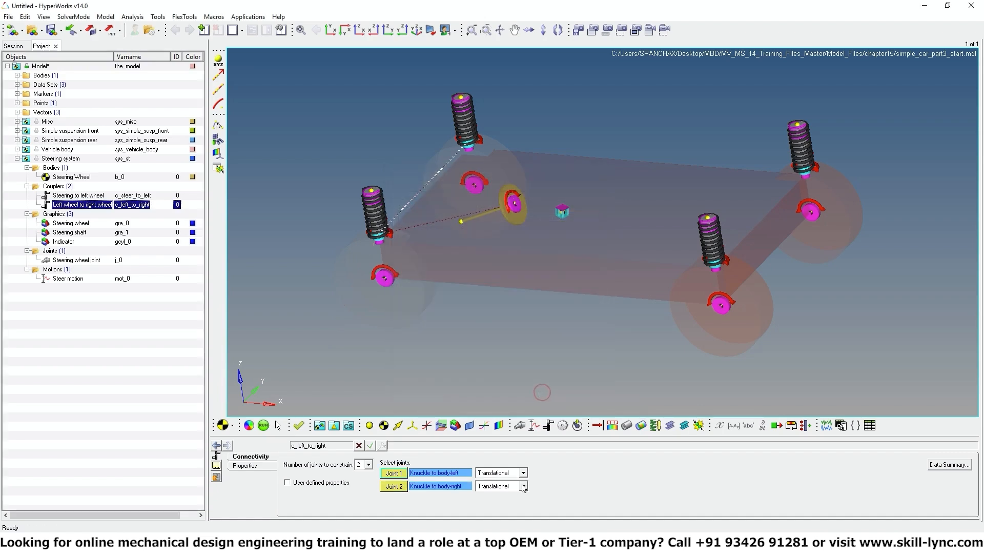
Set both joints of the "Left wheel to right wheel" coupler to Rotational
left_click(503, 473)
left_click(490, 490)
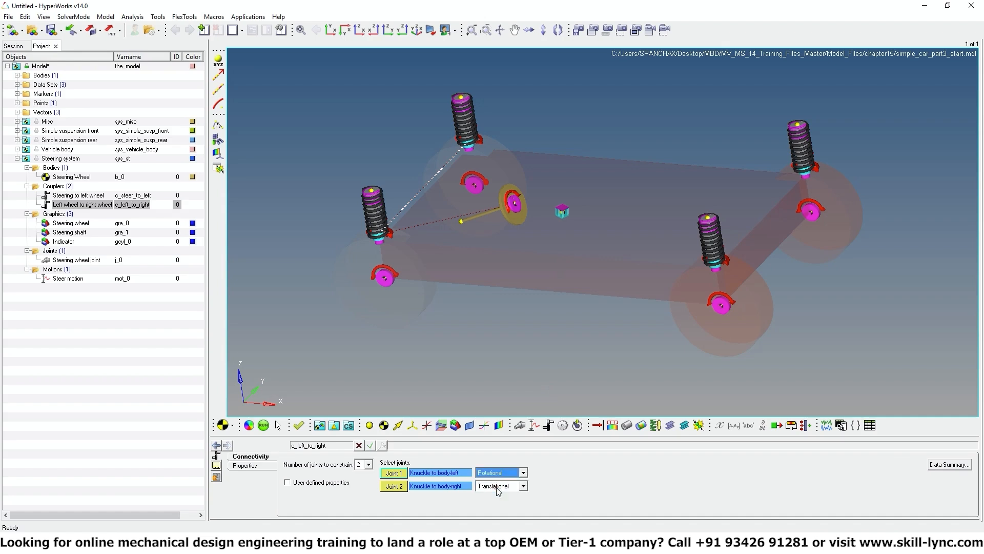
left_click(496, 487)
left_click(490, 503)
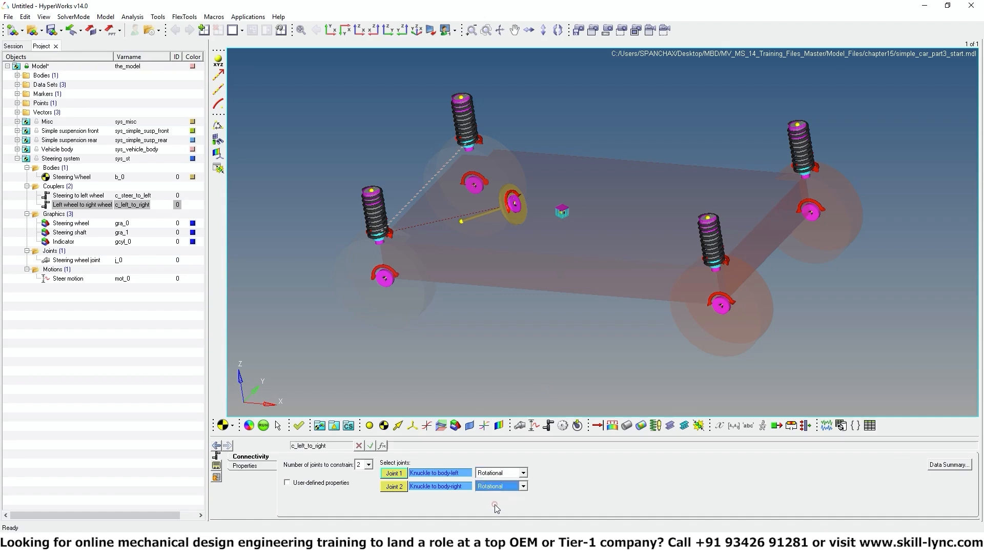
Set the joint-two displacement ratio of the "Left wheel to right wheel" coupler to -1.0
left_click(248, 465)
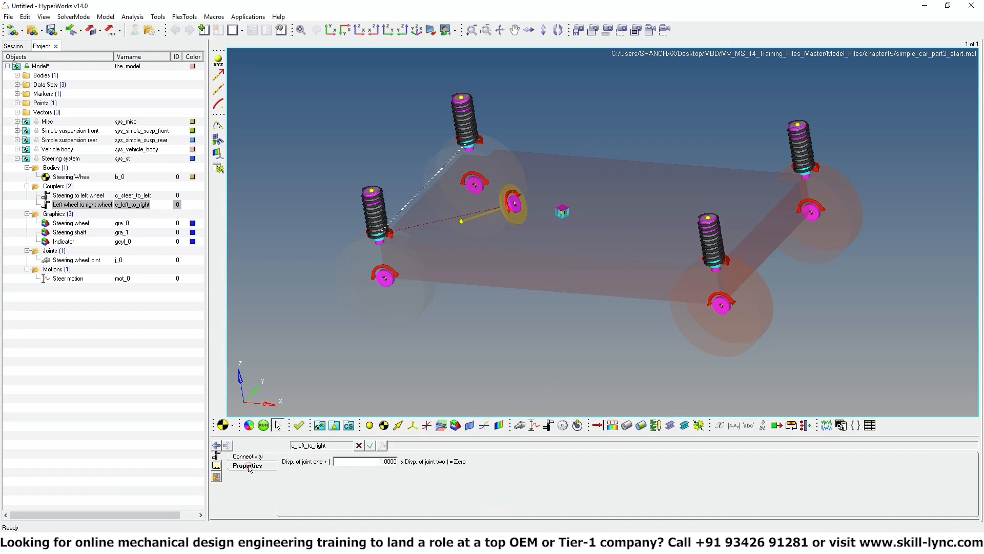
left_click(376, 462)
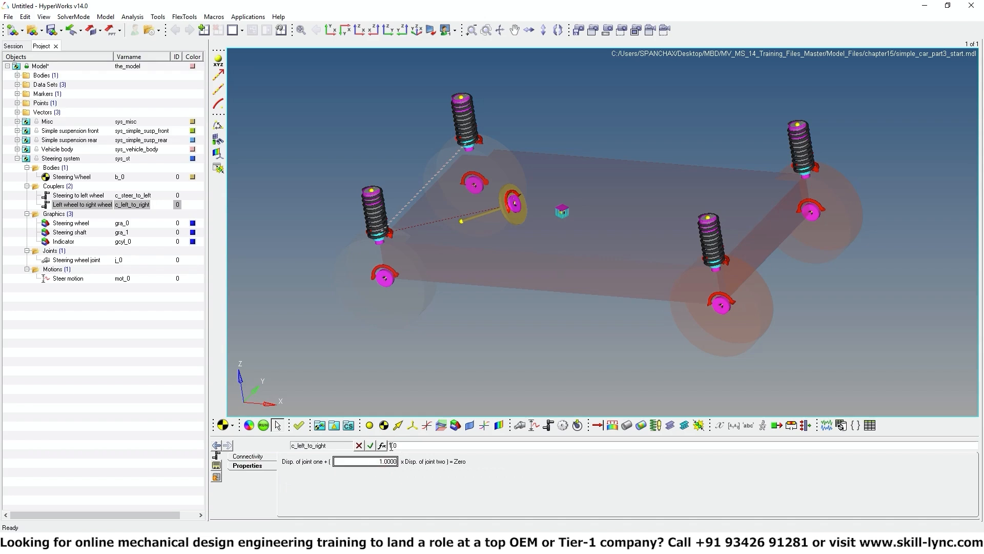
left_click(392, 446)
type("-")
left_click(416, 480)
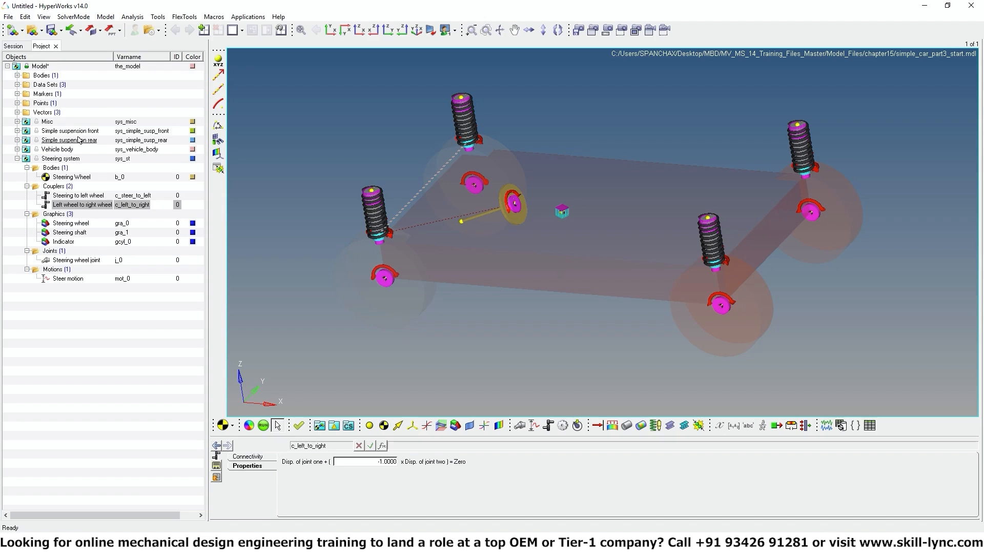
Deactivate the Steering motion (mot_steer) in the Simple suspension front system
left_click(17, 131)
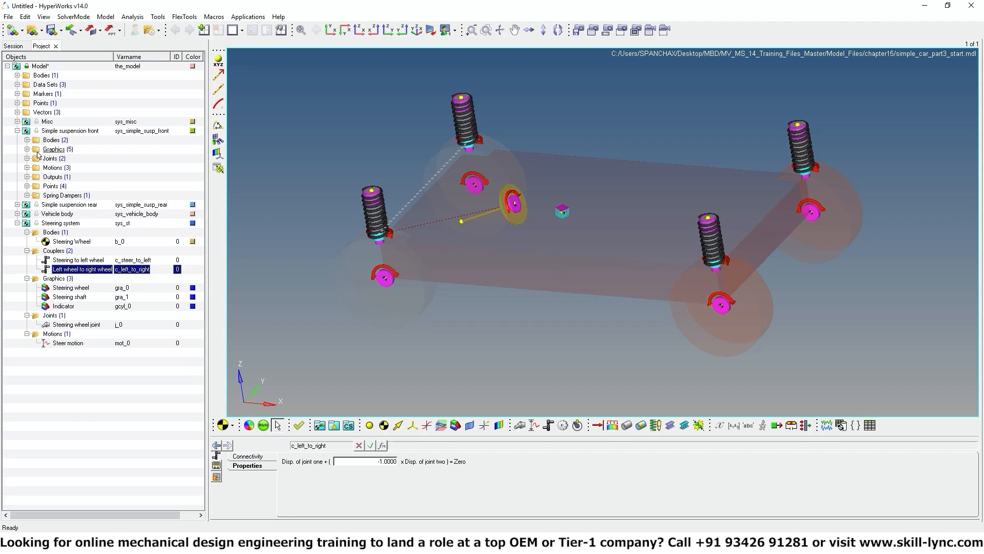
left_click(27, 168)
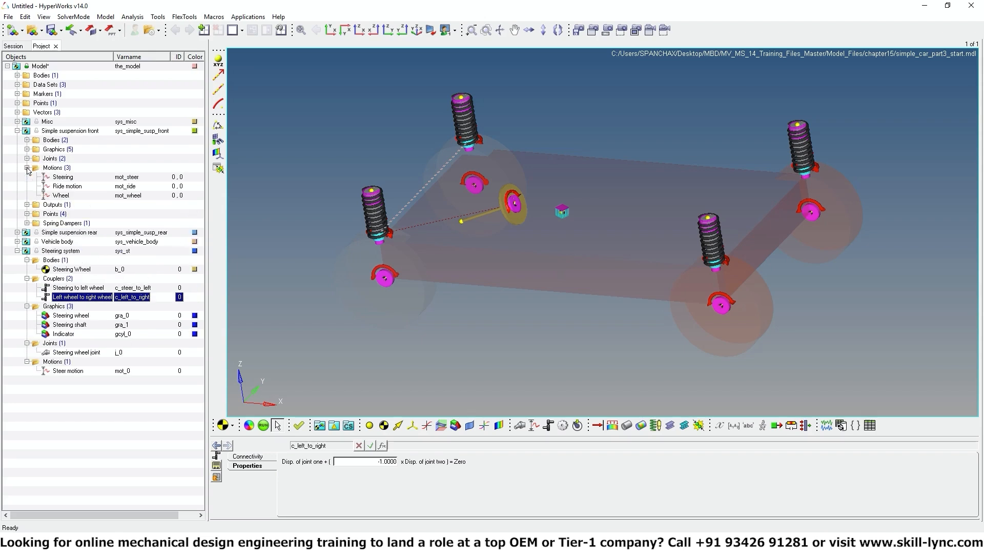
left_click(59, 178)
right_click(62, 180)
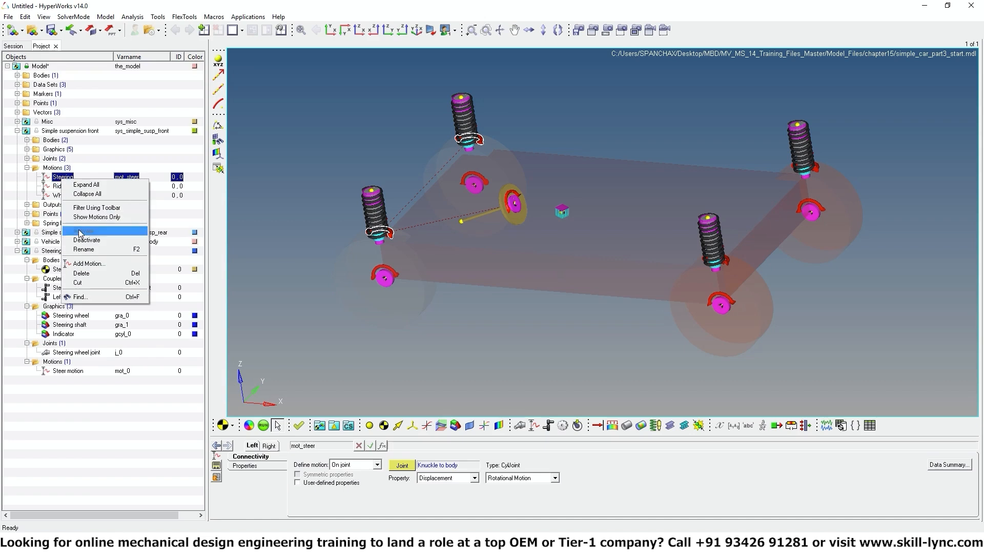
left_click(95, 240)
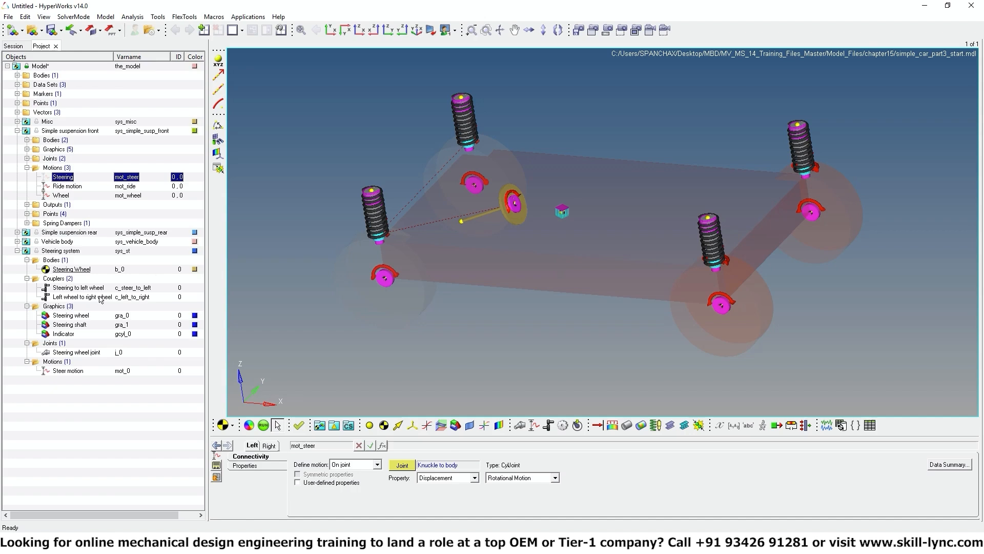
Switch the Steering system's Steer motion (mot_0) to be defined by Expression
left_click(72, 252)
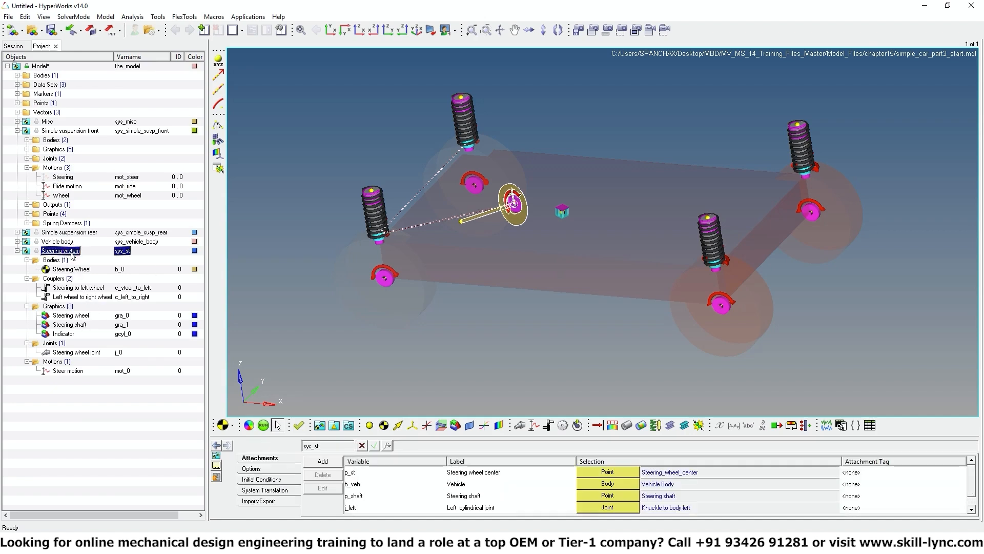
left_click(68, 373)
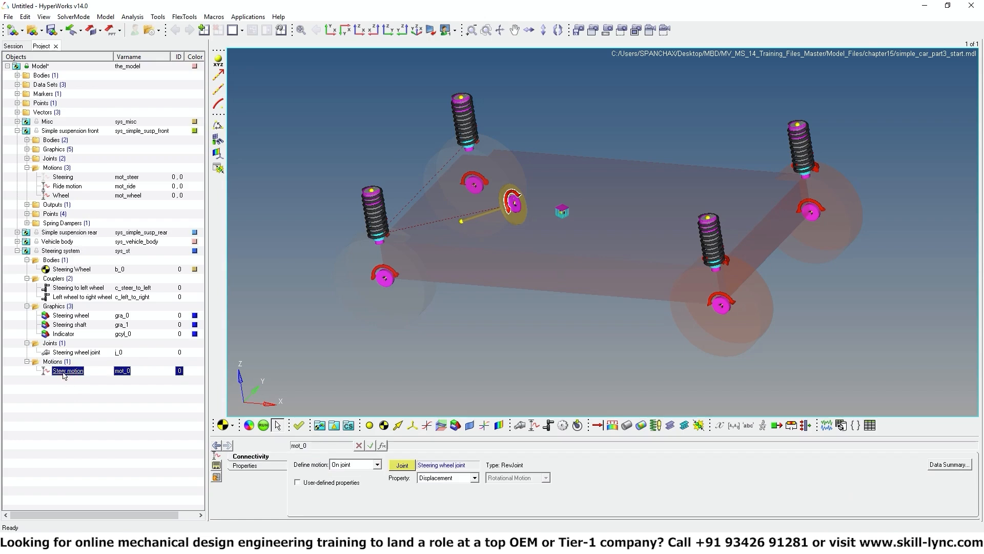
left_click(246, 465)
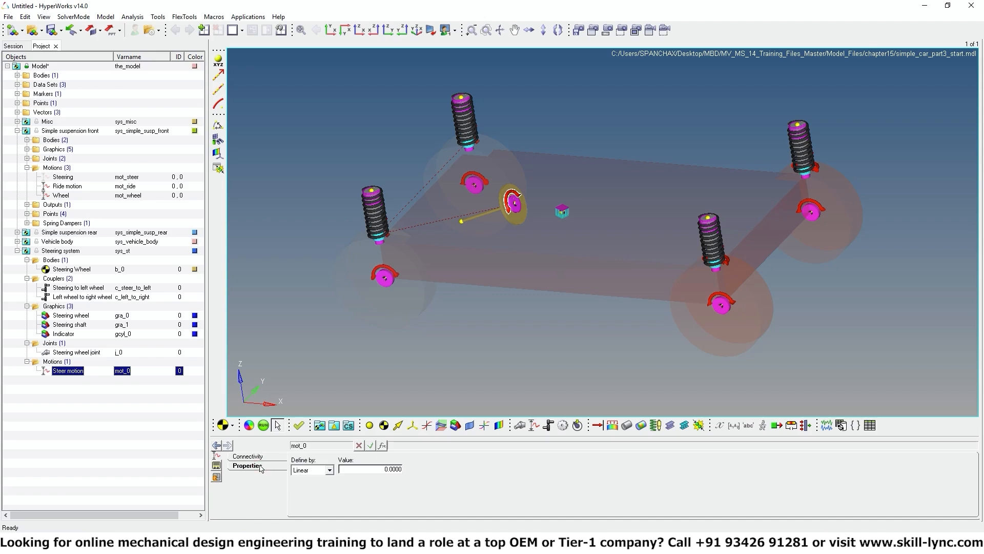
left_click(314, 470)
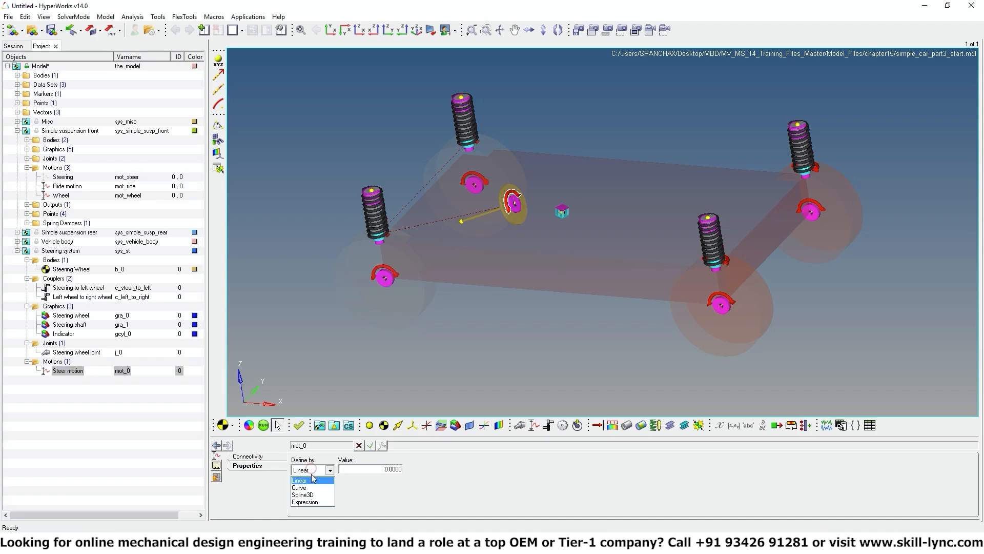
left_click(314, 502)
Enter 30*sin(2*pi*time)*DTOR as the Steer motion's expression, with the Evaluated option enabled
left_click(346, 469)
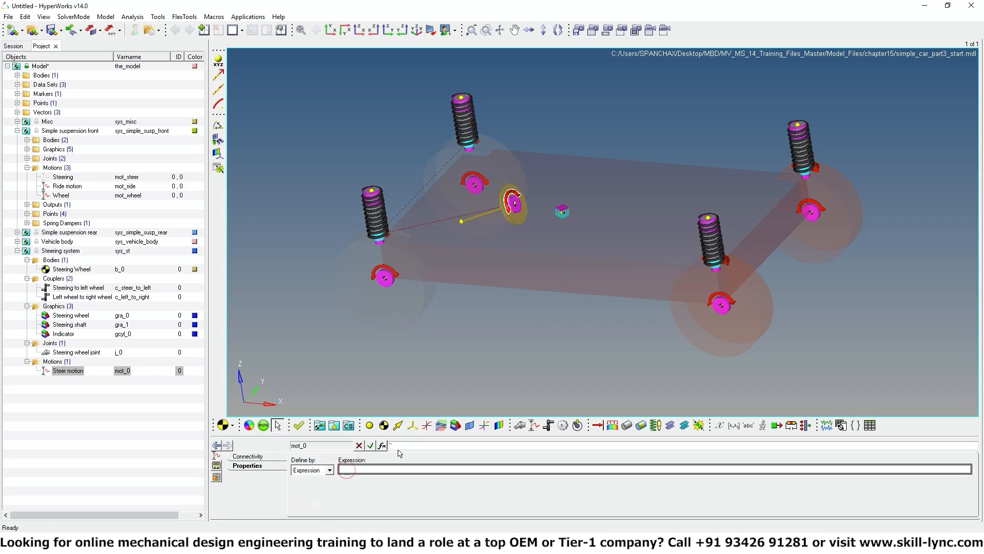
left_click(382, 445)
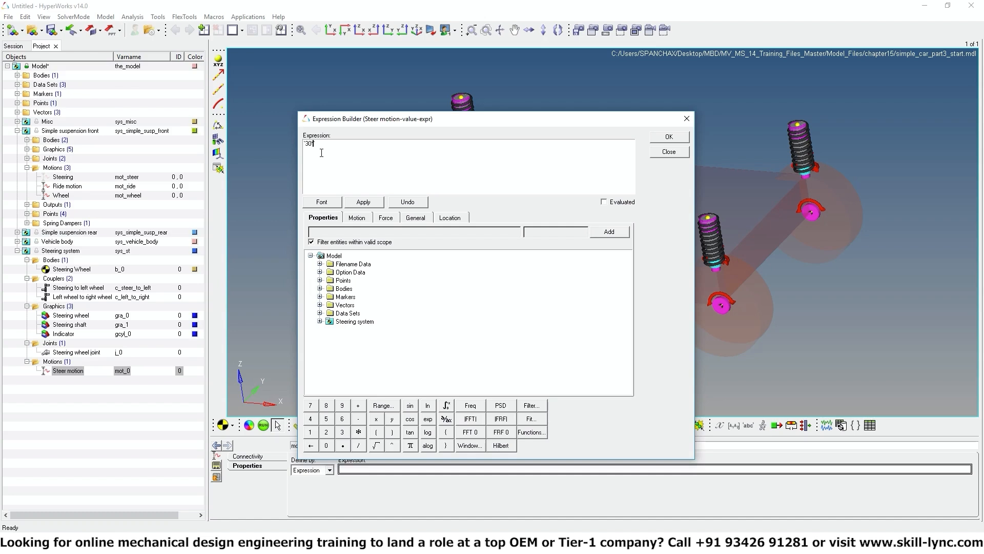
type("in")
type("(2")
type("*p")
type("i*time`")
left_click(604, 202)
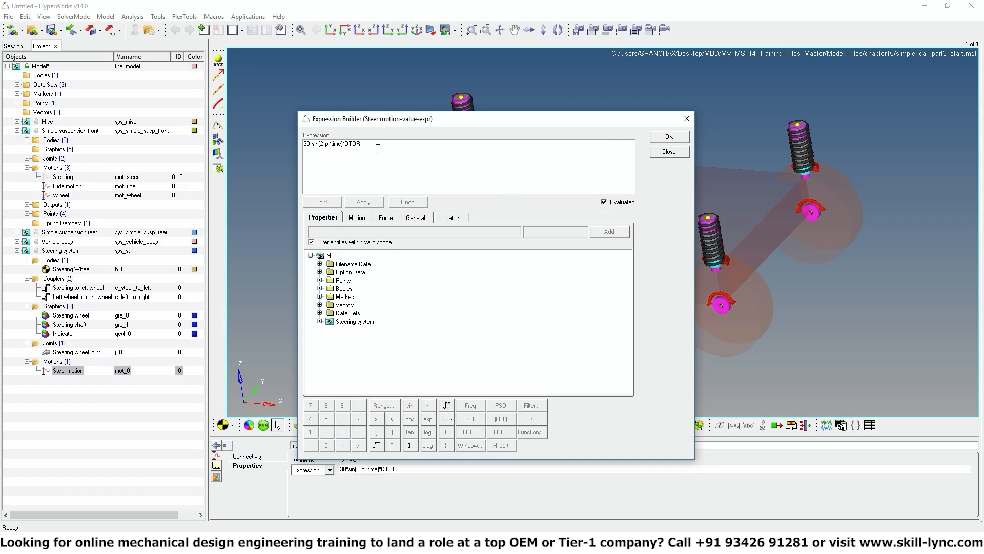
left_click(678, 138)
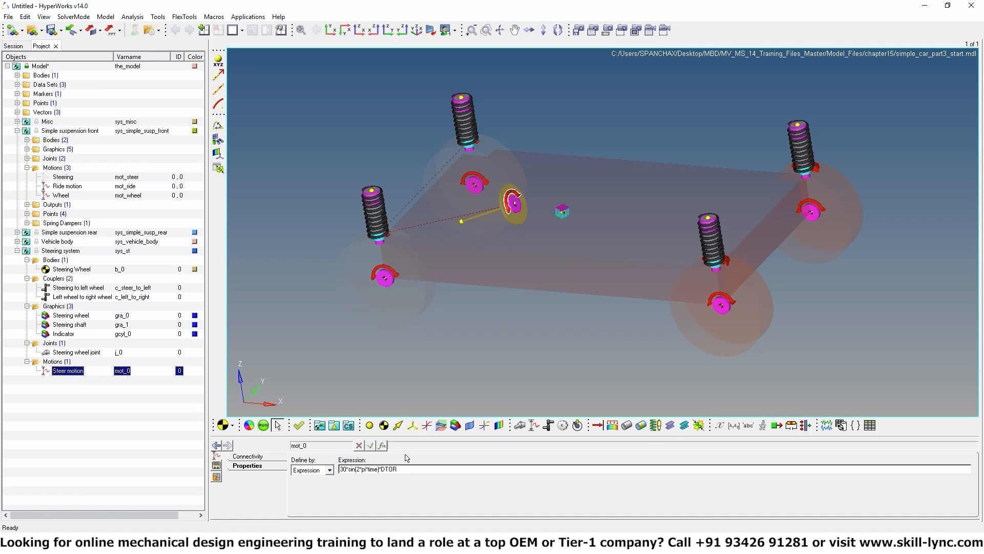
Run the transient MotionSolve simulation of the current model, saved as simple_car_part3_start.xml
left_click(263, 425)
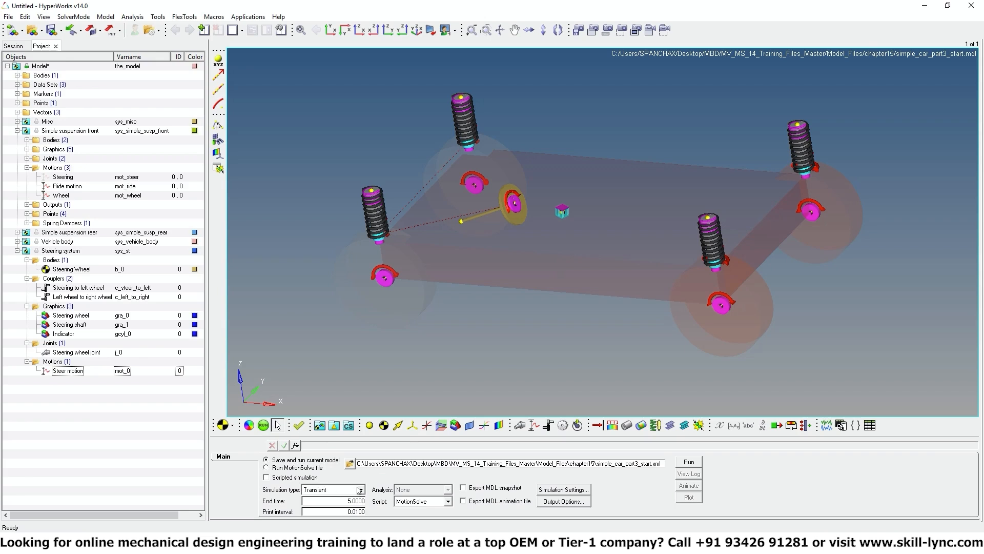
left_click(690, 462)
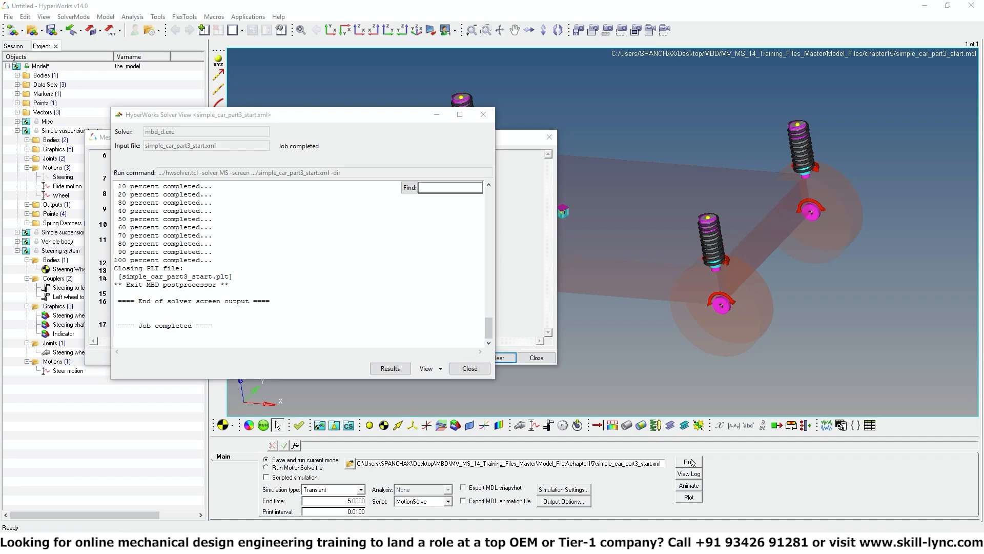
left_click(463, 366)
left_click(535, 358)
Animate the simulation results and examine the movement of the front wheels and steering wheel from behind the car
left_click(691, 487)
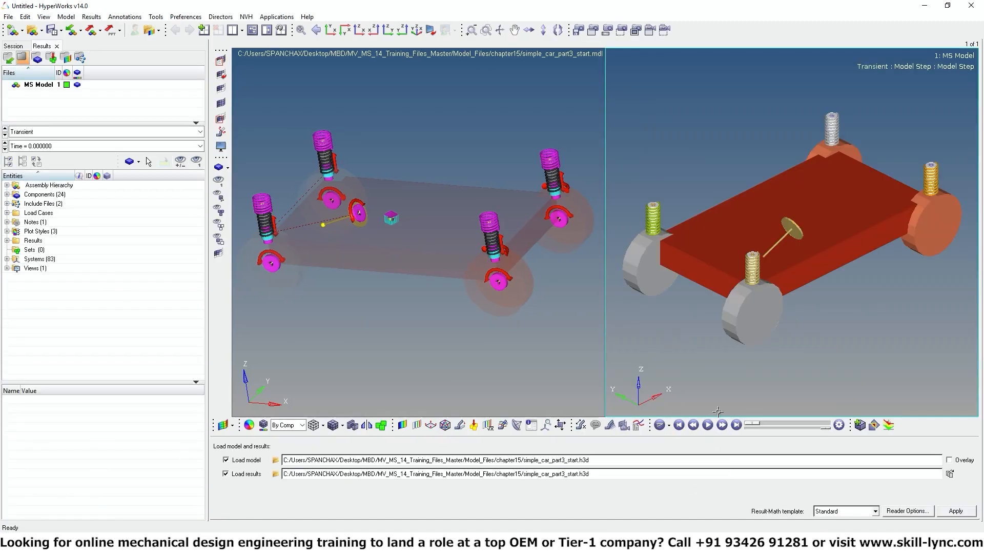
left_click(708, 425)
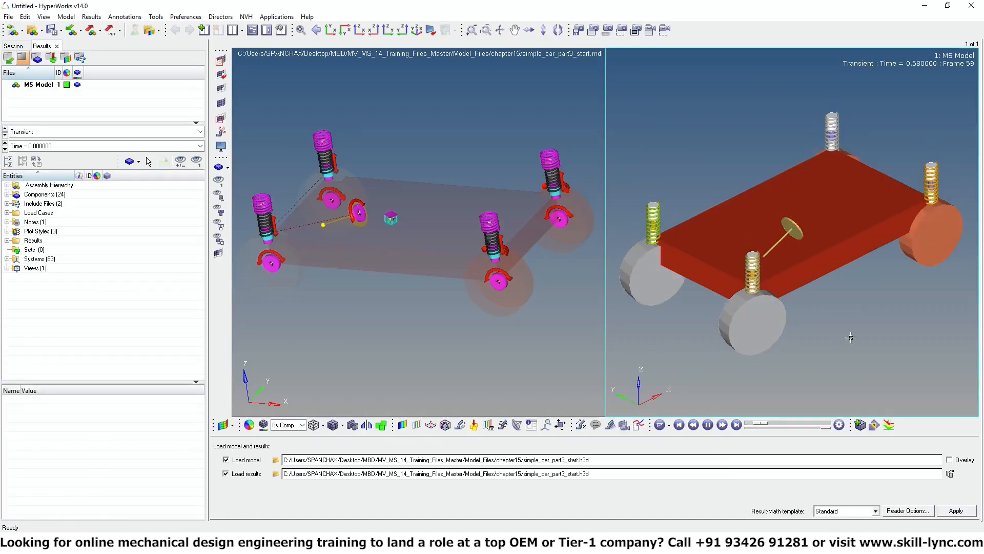
left_click_drag(865, 343, 742, 191, "ctrl")
scroll(760, 218, "up", 3, "ctrl")
scroll(711, 159, "up", 3, "ctrl")
left_click_drag(938, 263, 845, 251, "ctrl")
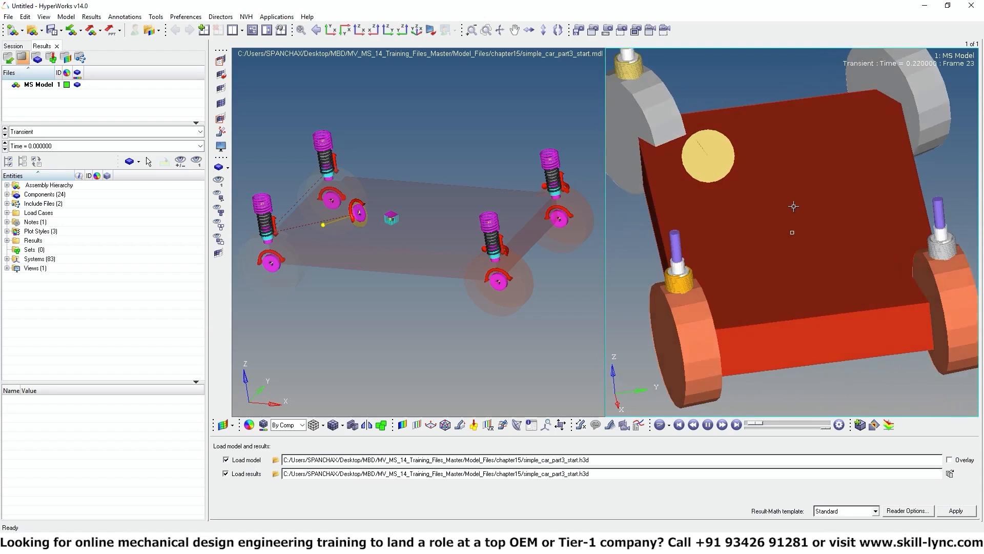
right_click_drag(793, 206, 826, 262, "ctrl")
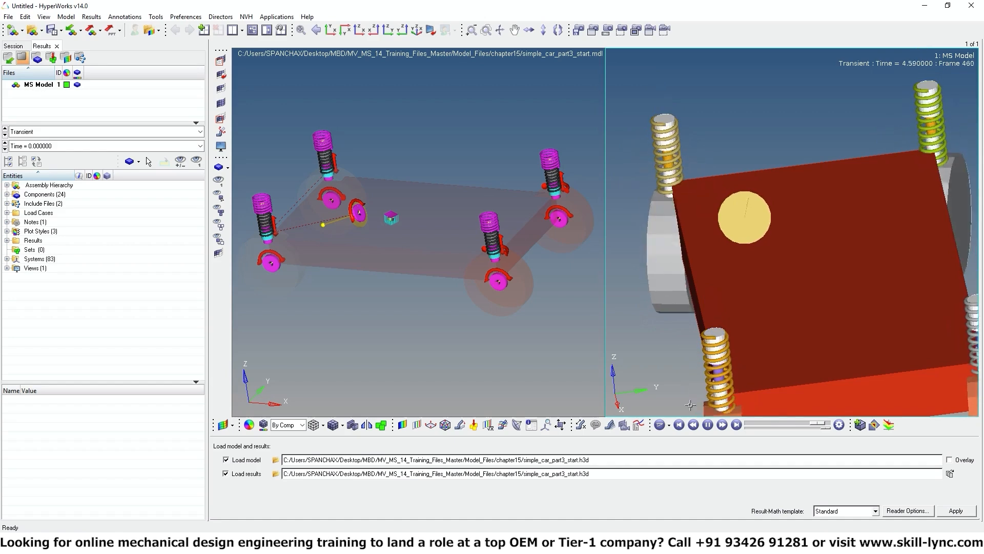
Back in the model view, set the joint-two displacement ratio of the "Steering to left wheel" coupler to -20.0
left_click(572, 144)
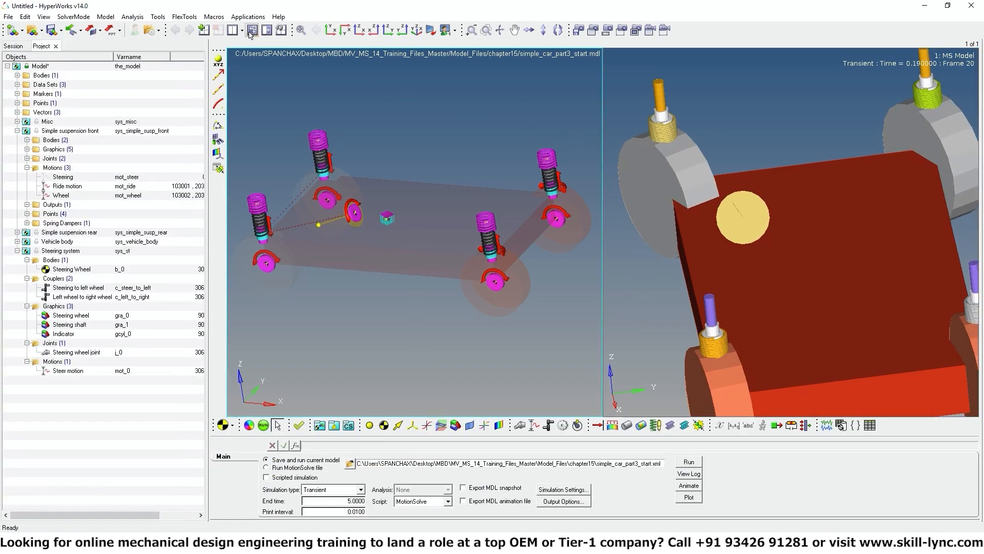
left_click(250, 32)
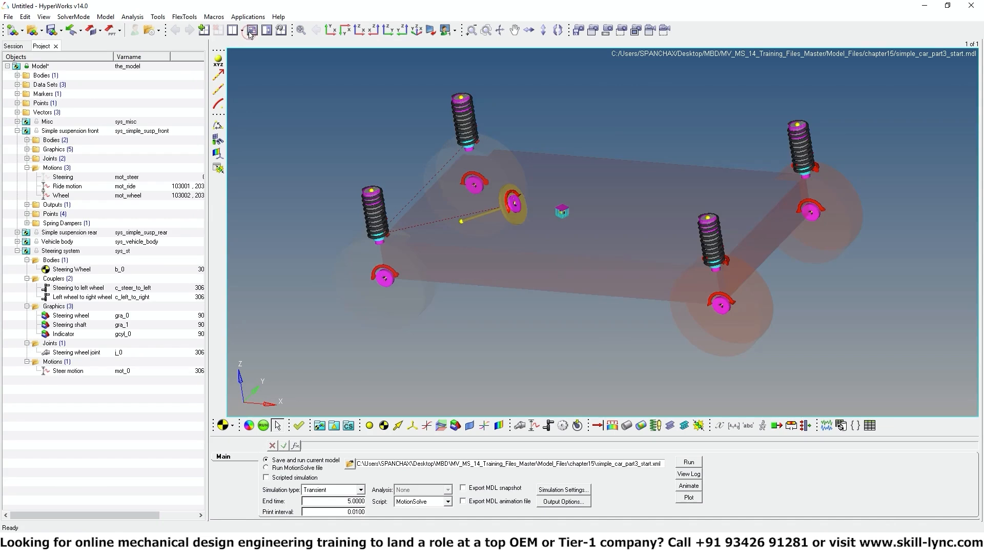
mouse_move(532, 336)
left_mouse_down("ctrl")
mouse_move(548, 333)
mouse_move(540, 334)
left_mouse_up("ctrl")
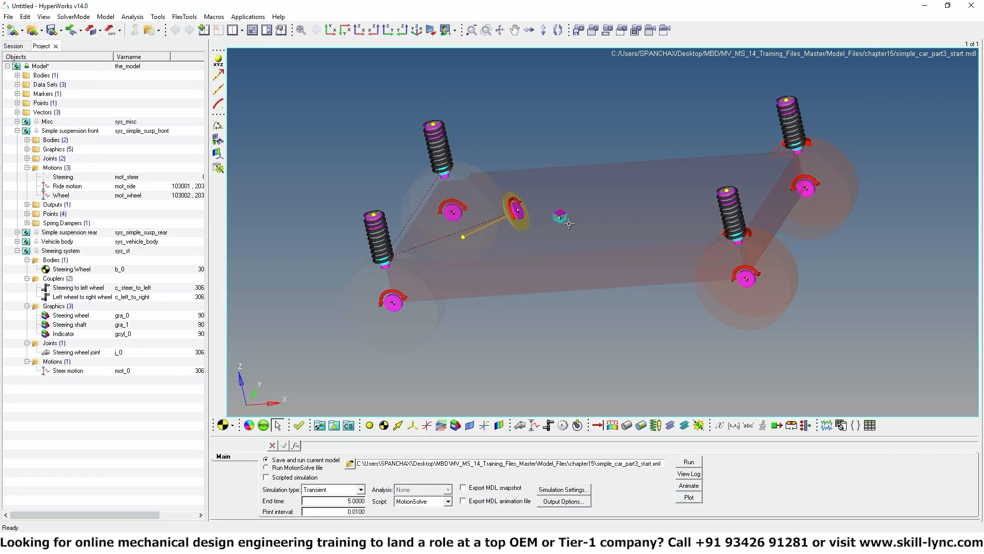
left_click(84, 287)
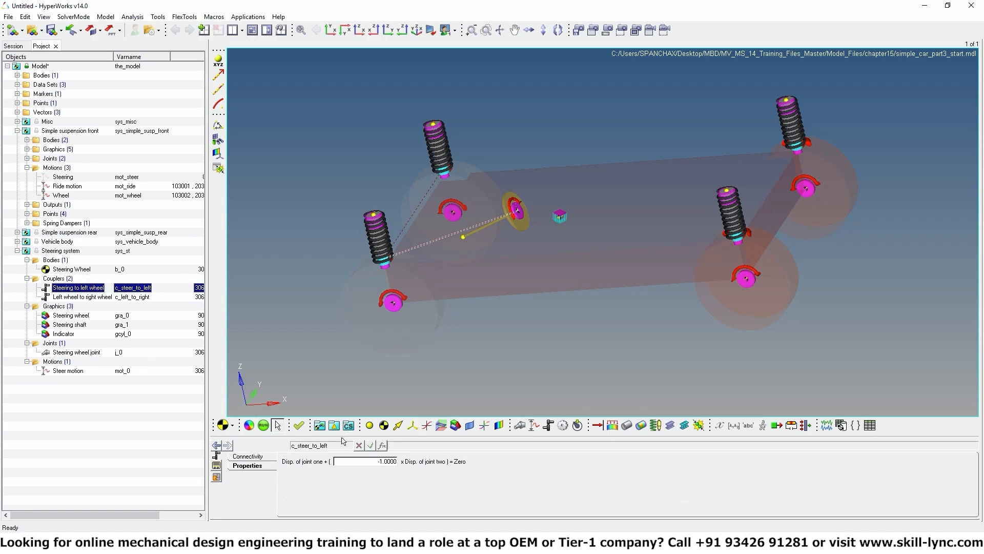
left_click(382, 462)
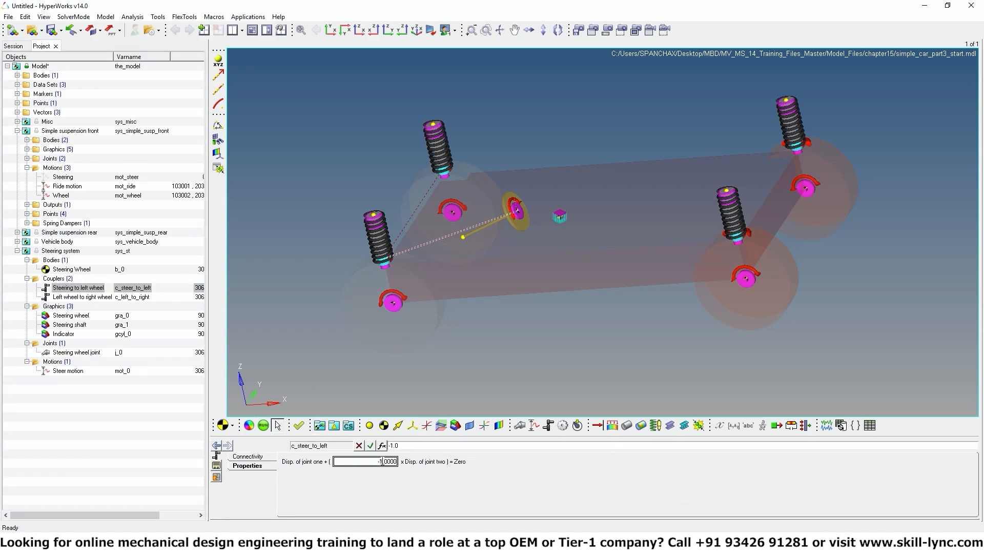
left_click(392, 445)
key("BackSpace")
type("20")
key("Return")
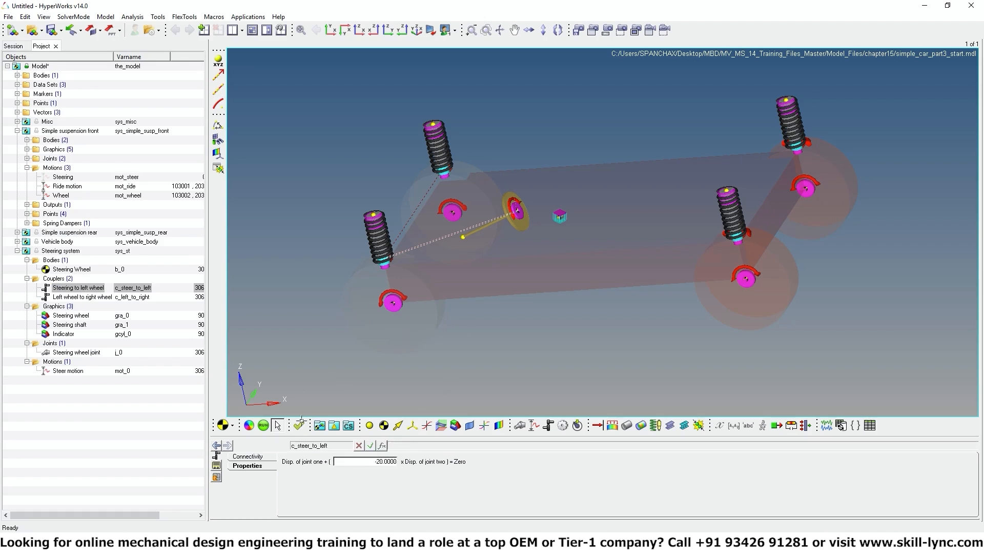
Rerun the transient simulation with the updated coupler ratio
left_click(265, 426)
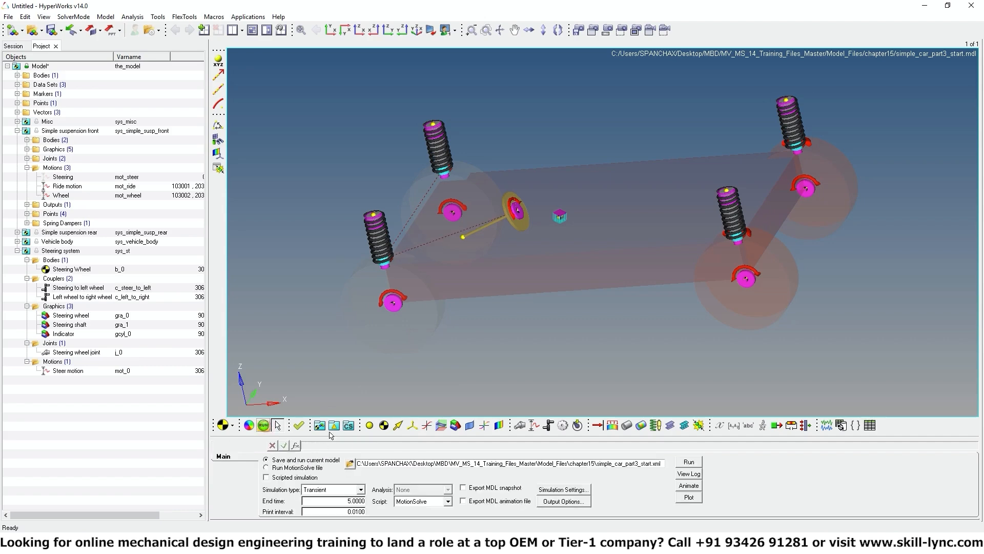
left_click(689, 462)
left_click(418, 315)
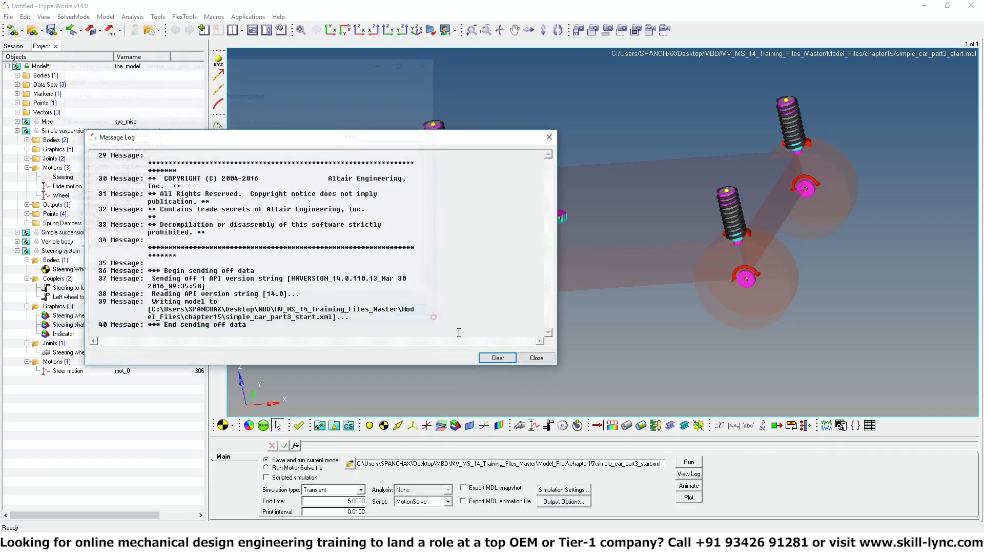
left_click(535, 357)
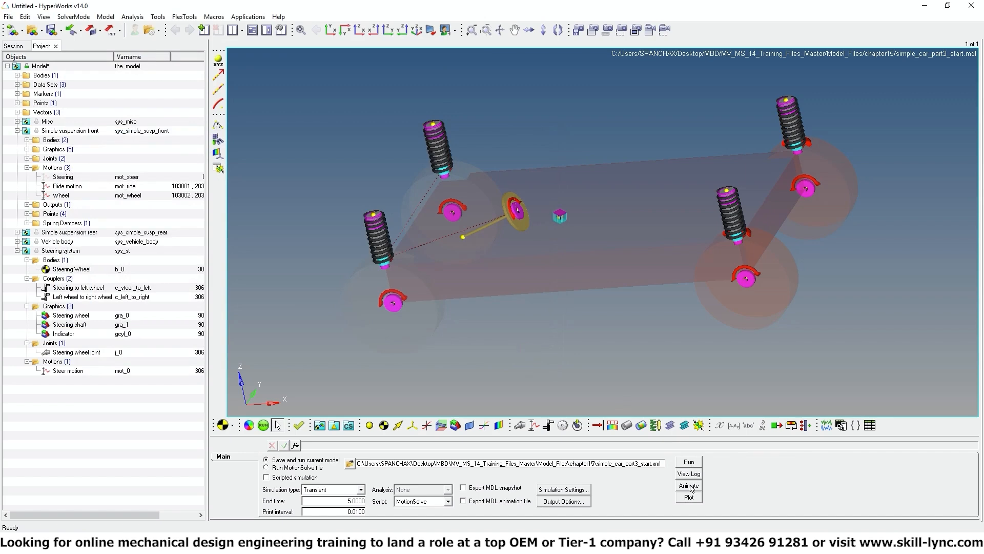
Replace the previous animation with the new results, play it, and examine the steering response from behind the car
left_click(255, 34)
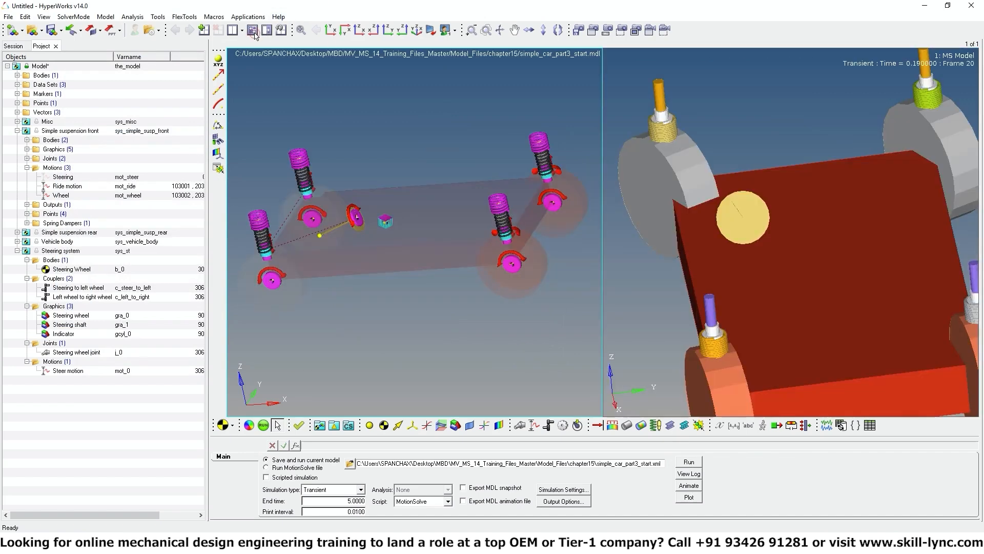
left_click(689, 485)
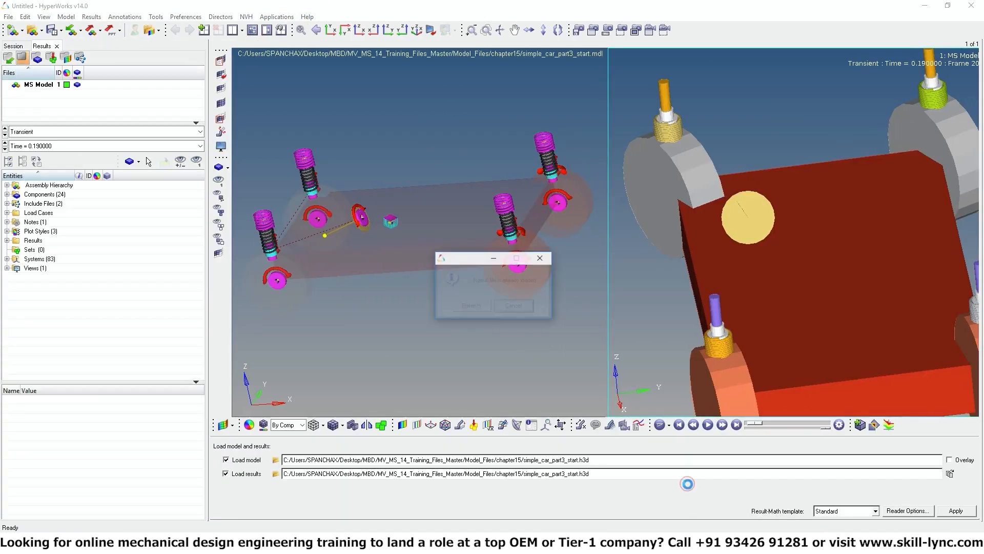
left_click(470, 308)
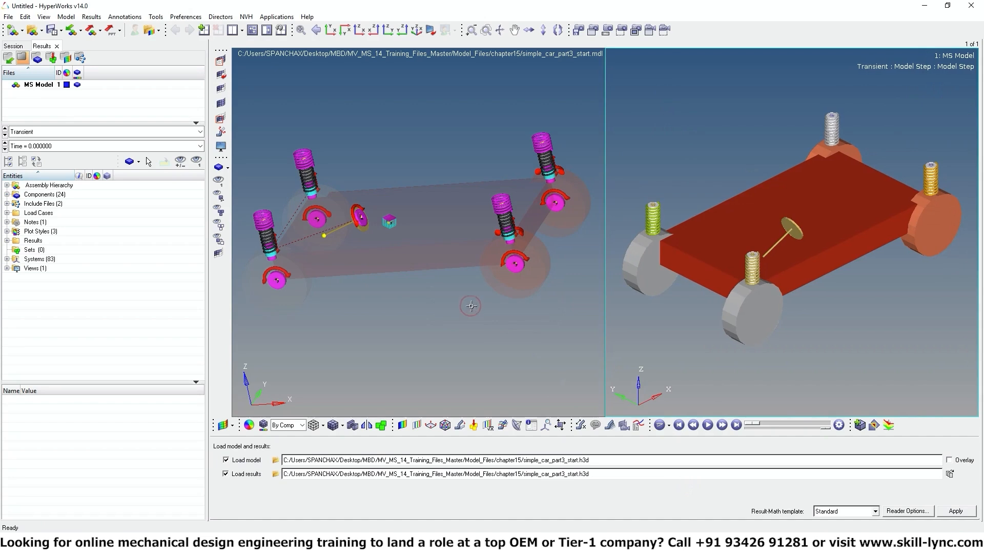
left_click(707, 426)
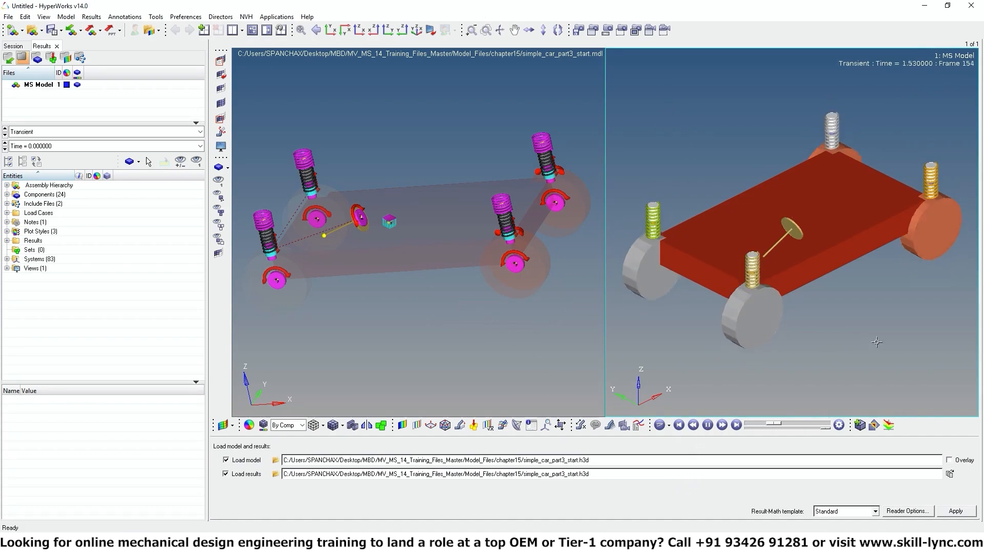
mouse_move(877, 342)
left_mouse_down("ctrl")
mouse_move(803, 177)
mouse_move(703, 144)
left_mouse_up("ctrl")
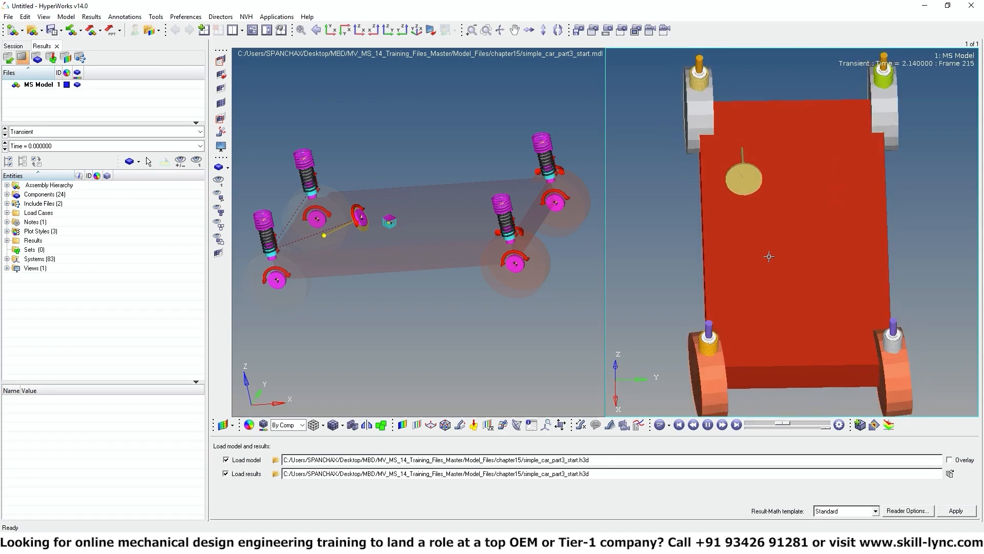
left_click_drag(740, 301, 764, 301, "ctrl")
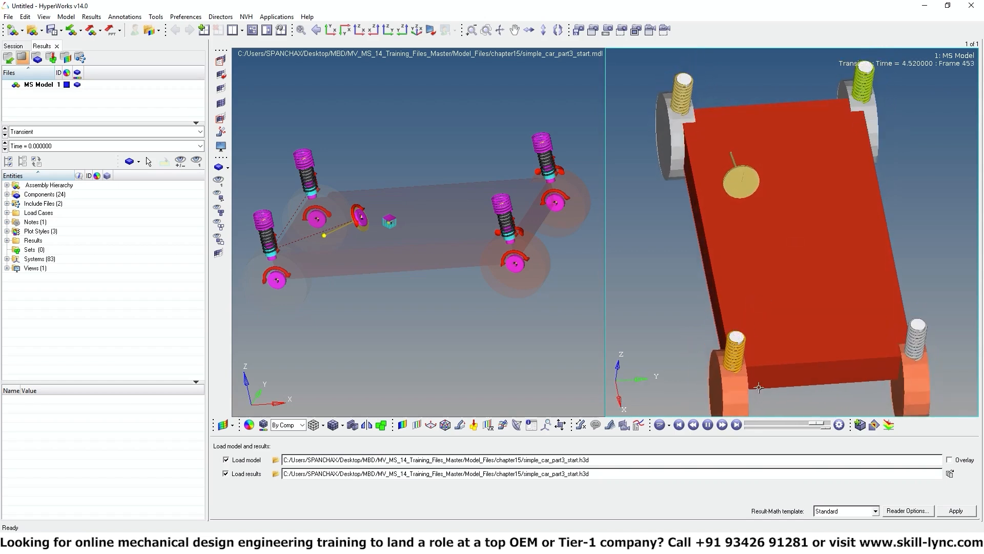
Show only the model view and import the def_sys_road system from road_and_contacts_system.mdl, labelled Road with variable sys_road
left_click(537, 319)
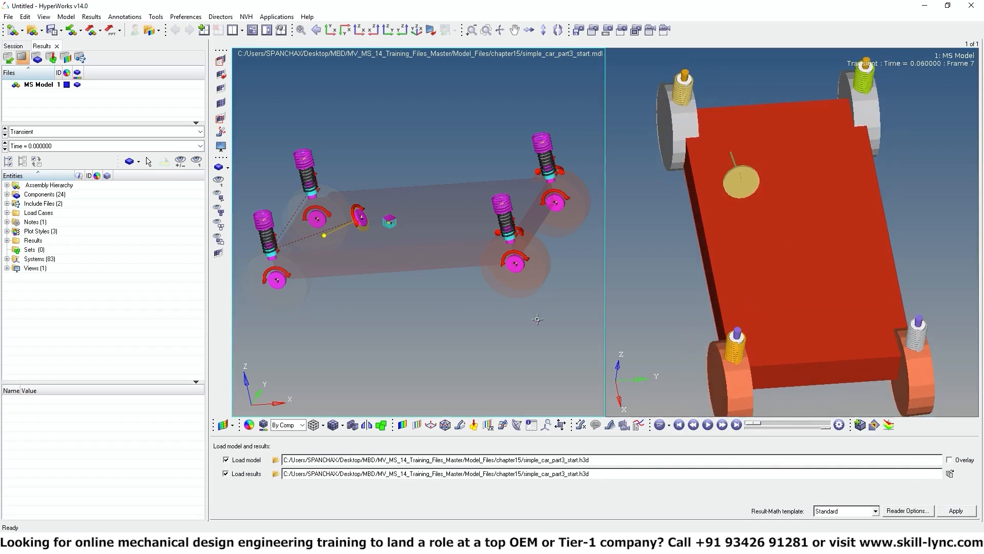
left_click(251, 30)
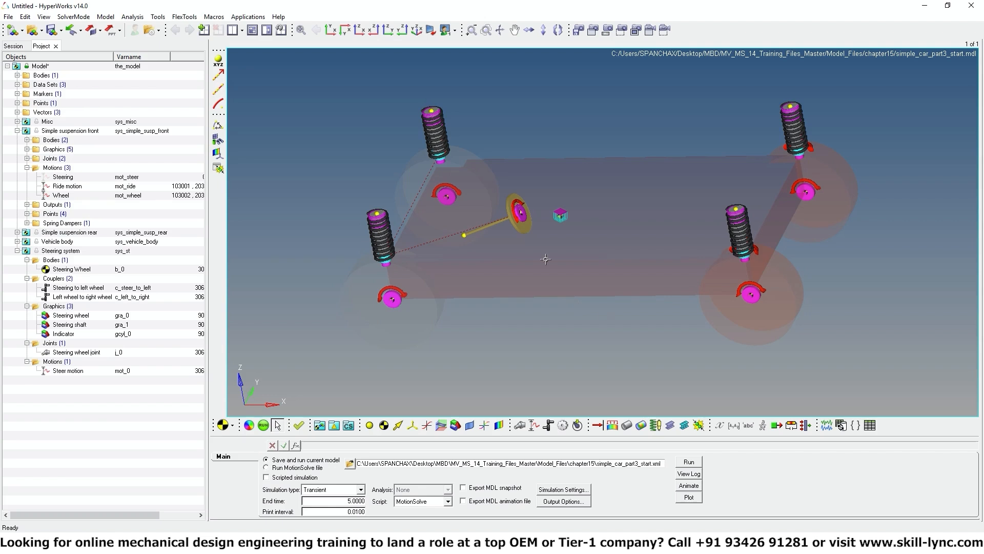
left_click(39, 66)
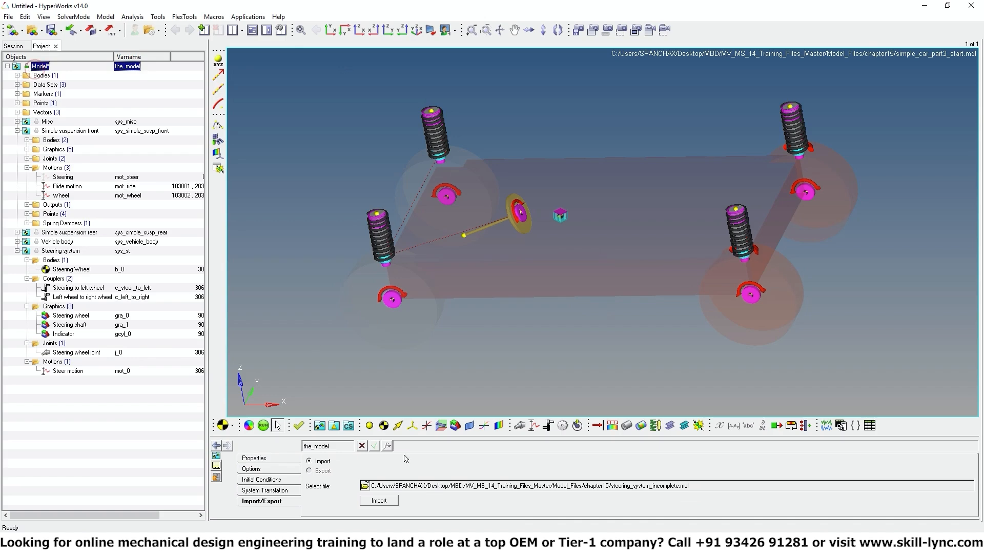
left_click(266, 503)
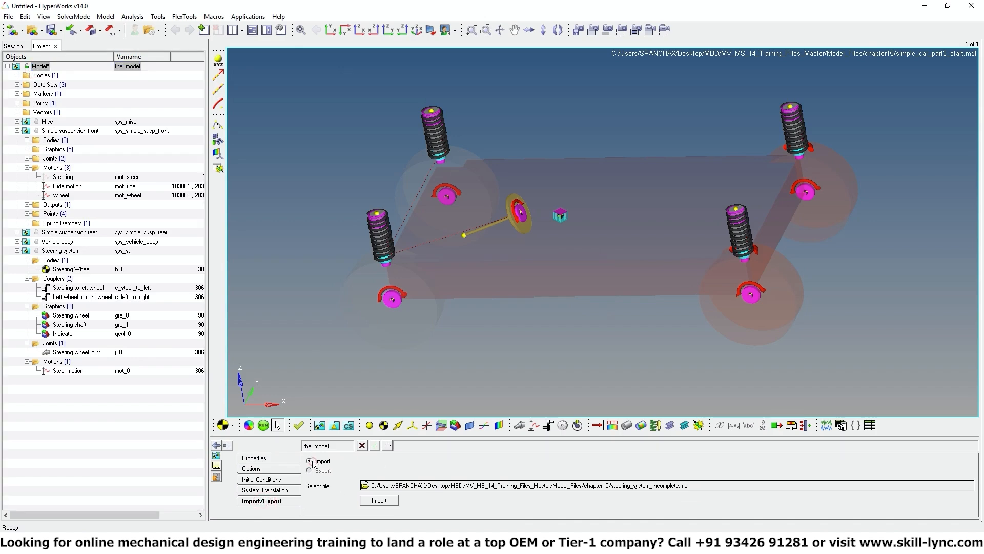
left_click(364, 485)
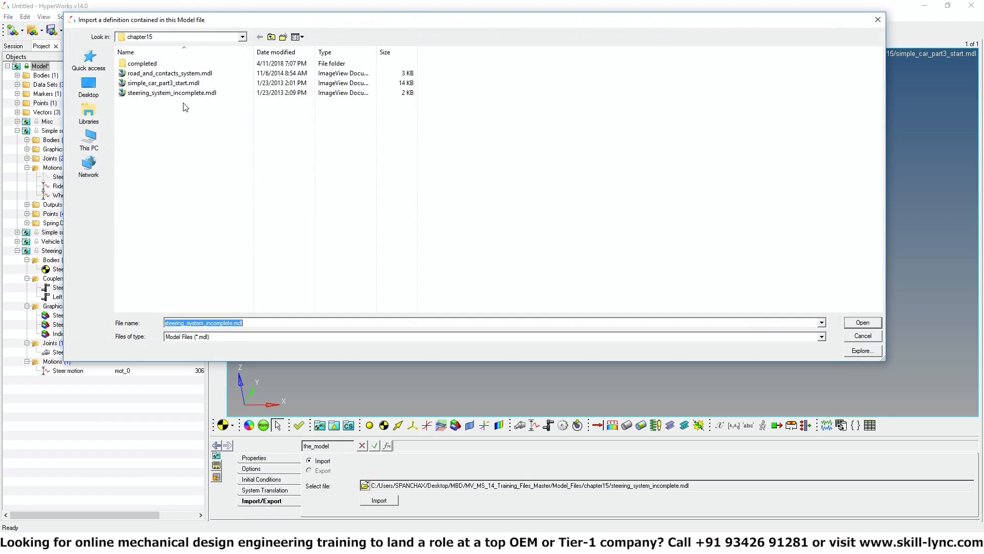
left_click(176, 74)
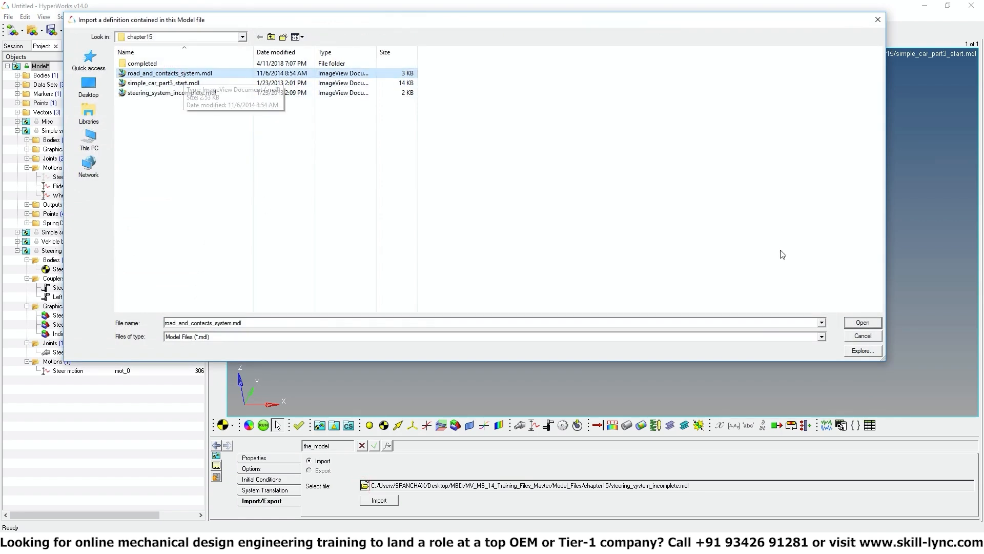
left_click(875, 319)
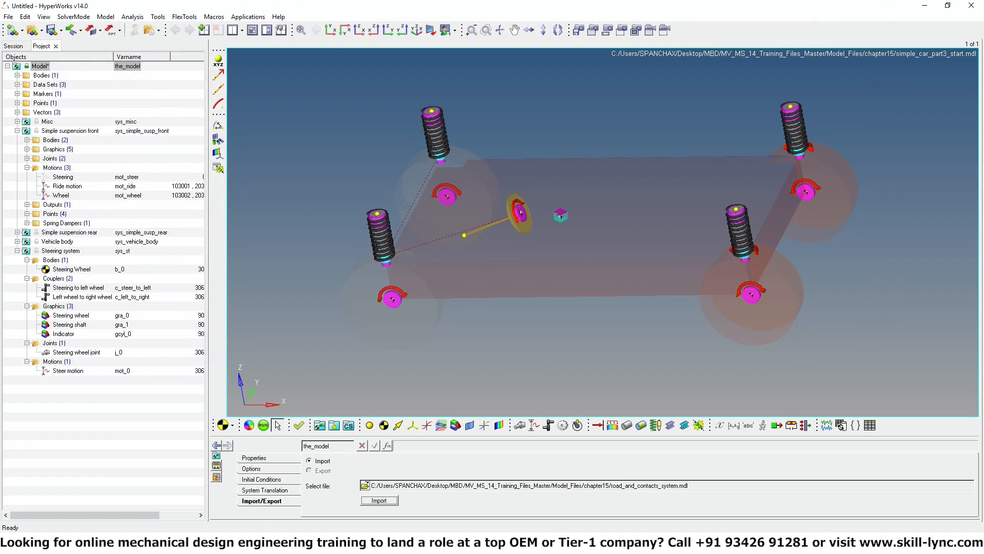
left_click(379, 500)
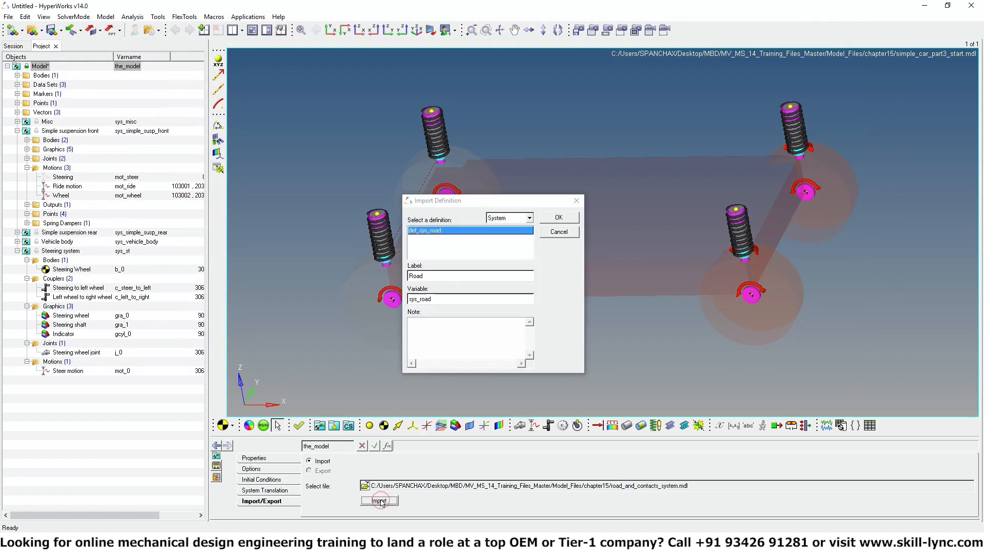
left_click(568, 218)
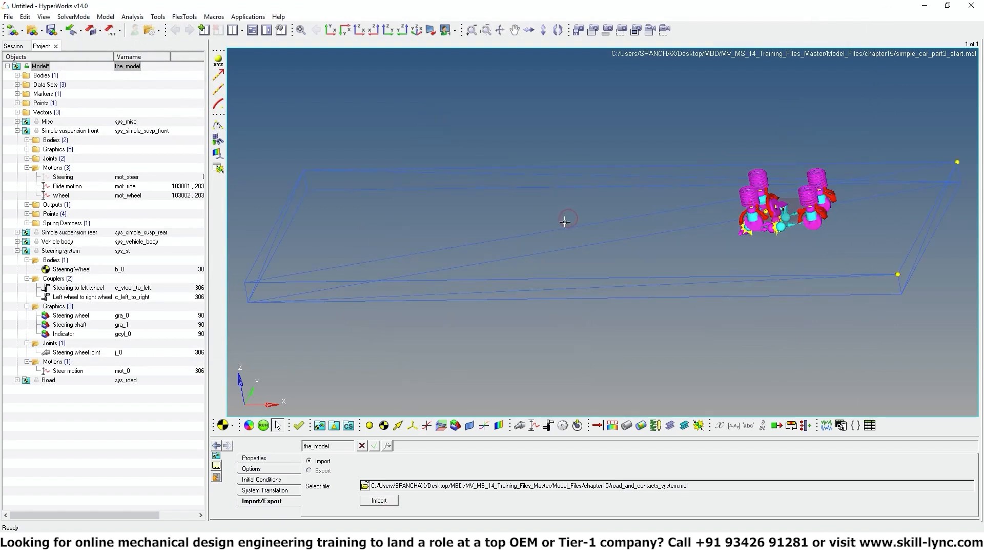
Examine the connectivity of the front left, front right, rear left and rear right contacts in the Road system
left_click_drag(458, 259, 658, 310, "ctrl")
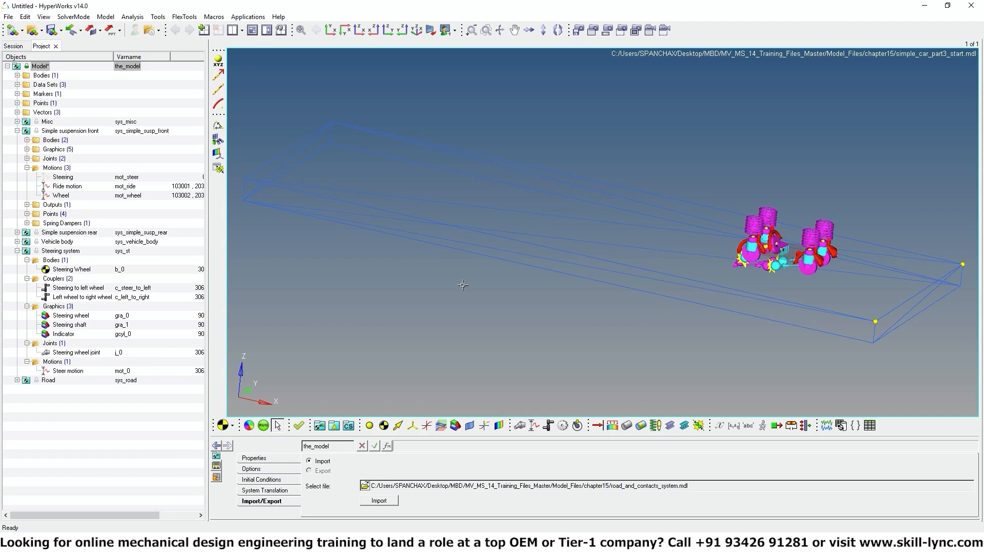
left_click(17, 380)
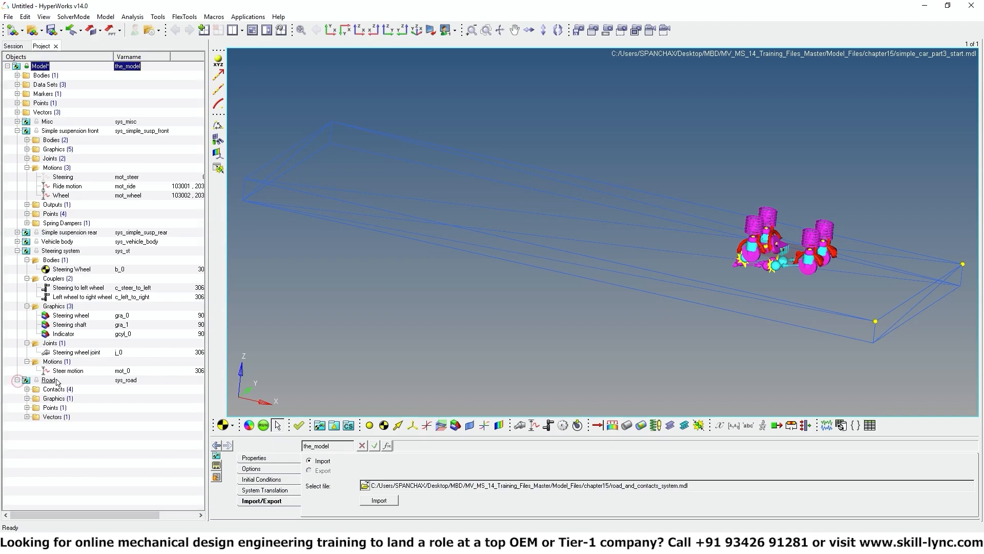
left_click(27, 389)
left_click(69, 398)
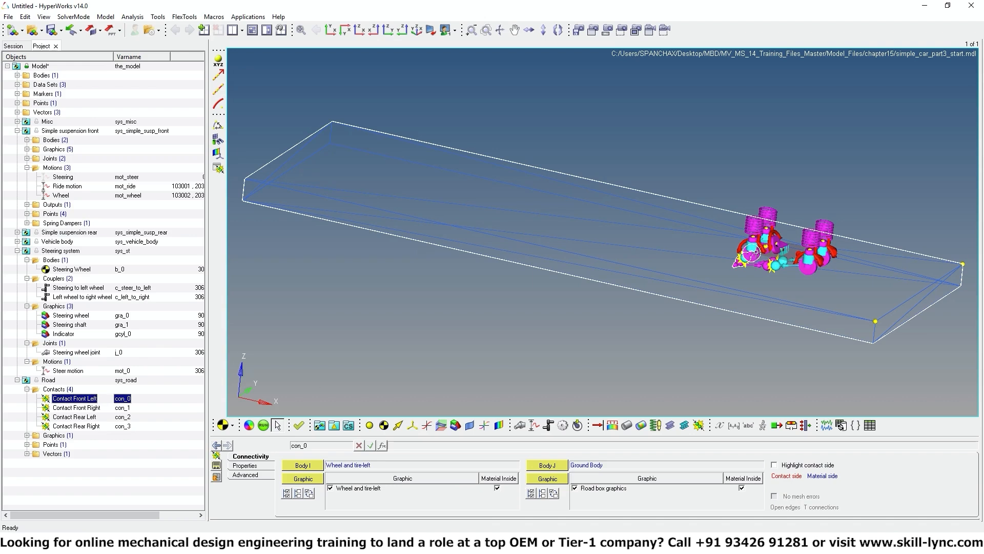
left_click(77, 407)
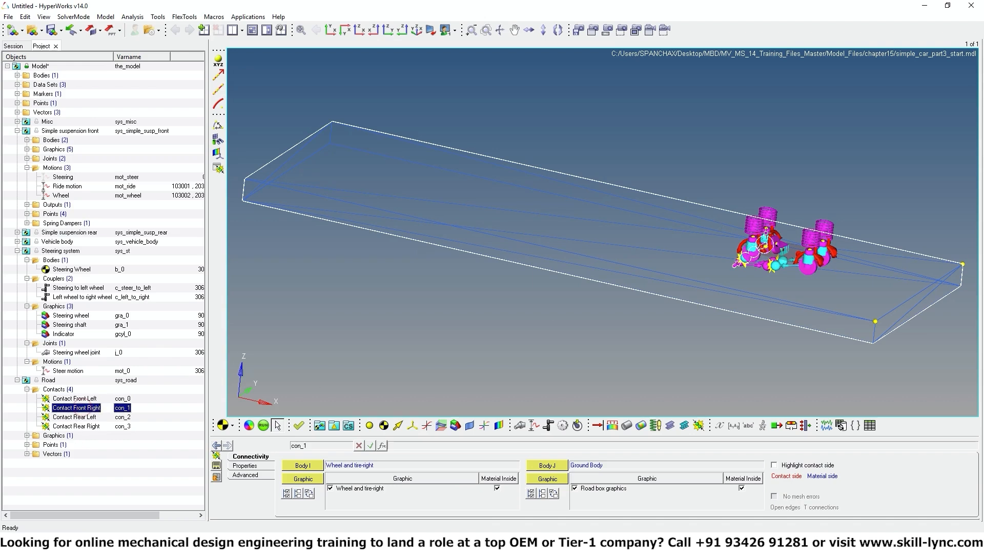
left_click(74, 418)
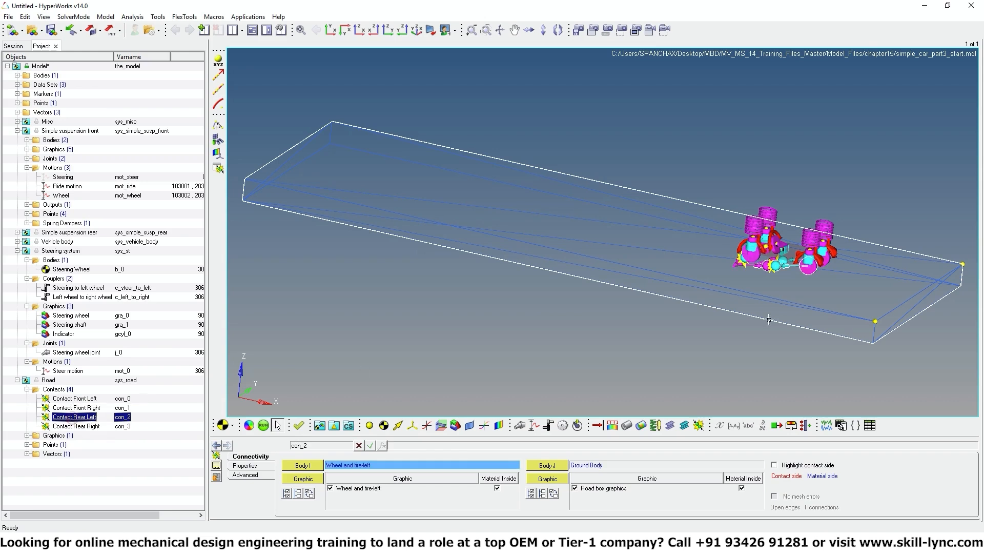
left_click(118, 426)
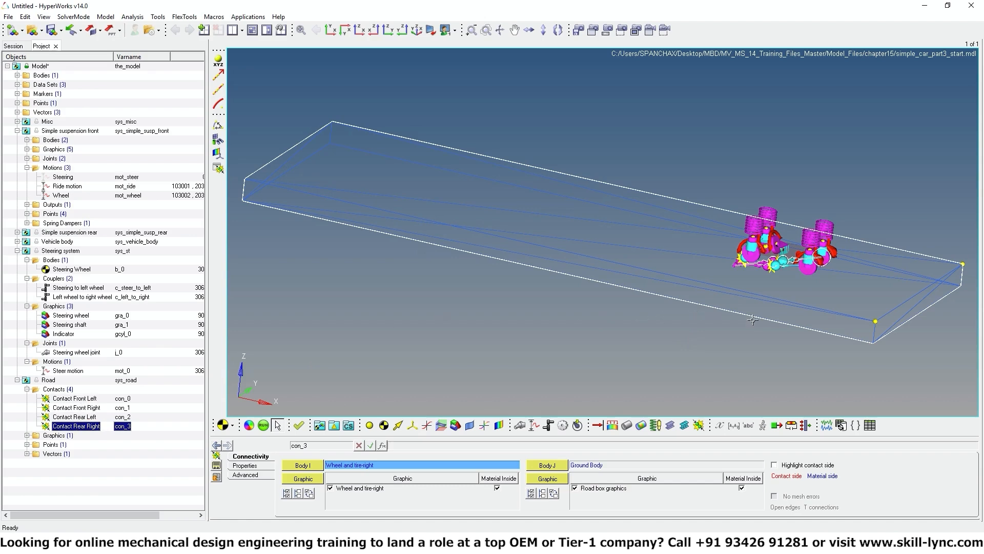
left_click_drag(795, 332, 618, 319, "ctrl")
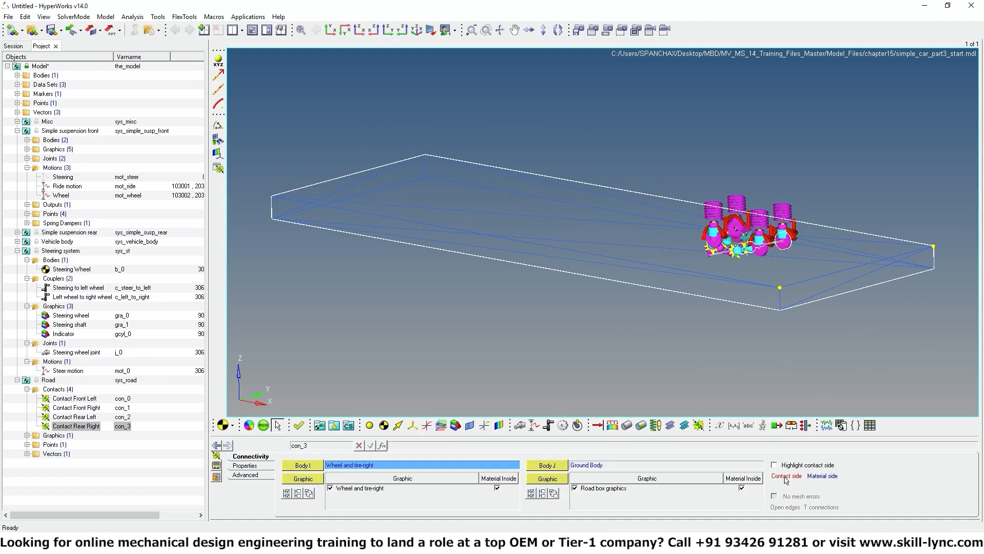
Inspect the Road system's box graphic definition and the coordinates of its rear contact points
left_click(28, 435)
left_click(75, 445)
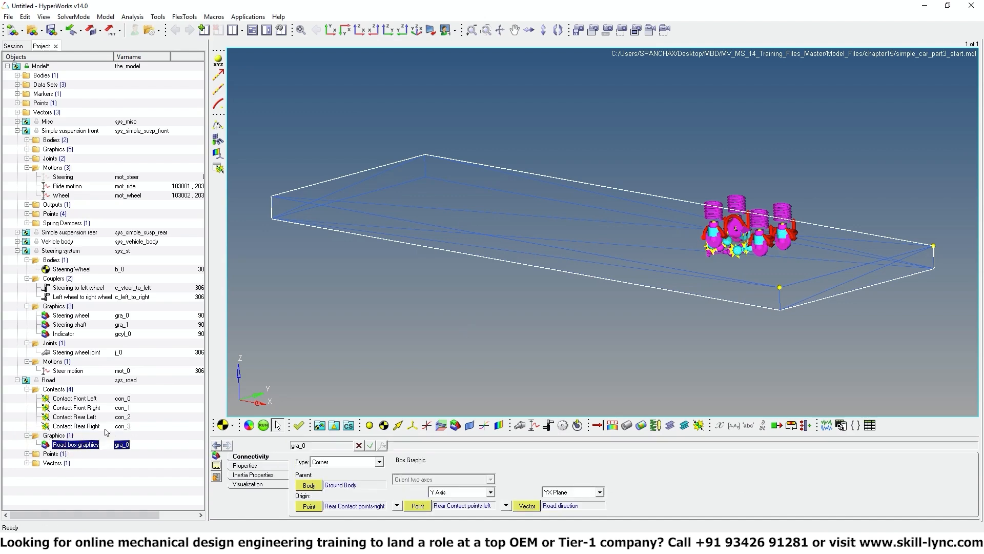
mouse_move(515, 315)
left_mouse_down("ctrl")
mouse_move(517, 303)
mouse_move(514, 313)
left_mouse_up("ctrl")
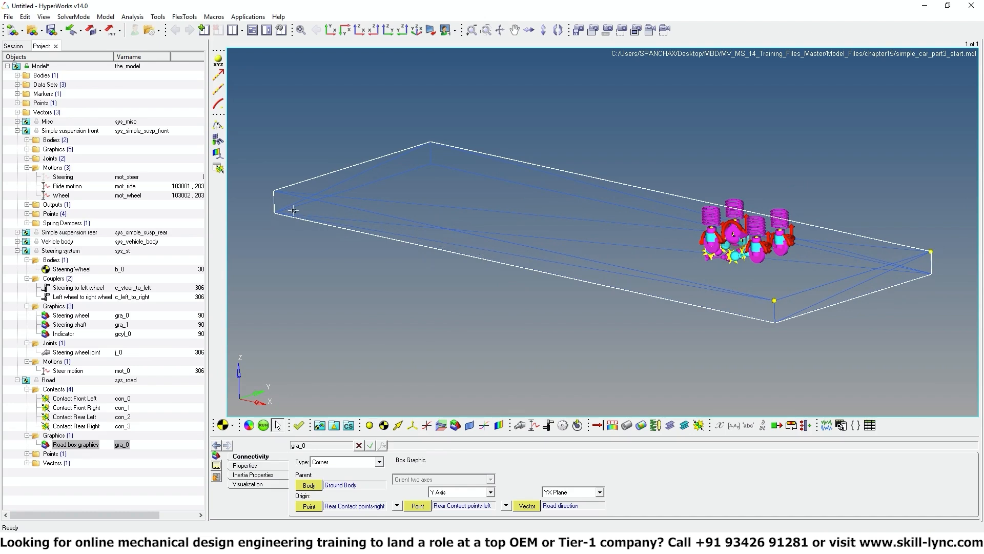
mouse_move(543, 333)
left_mouse_down("ctrl")
mouse_move(547, 299)
mouse_move(542, 316)
left_mouse_up("ctrl")
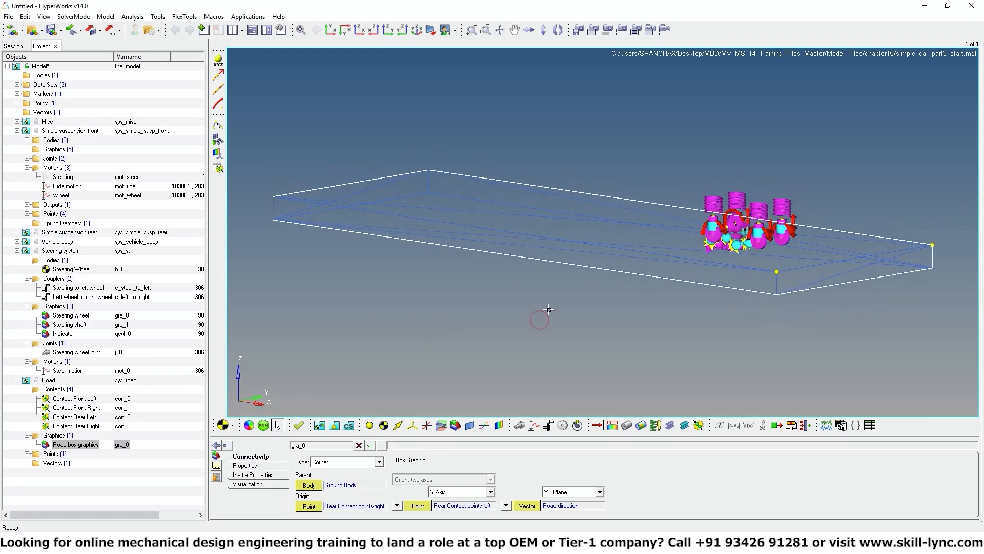
left_click(26, 454)
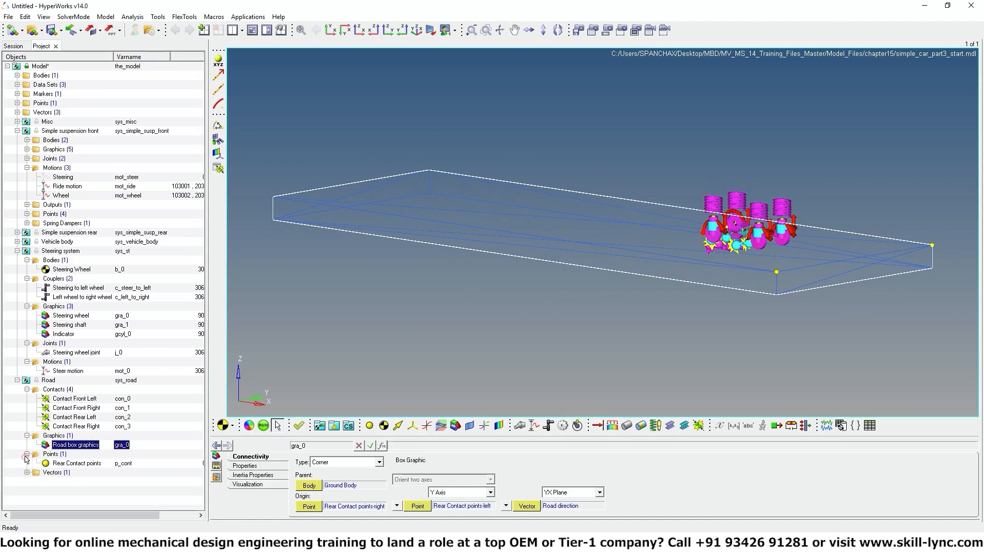
left_click(80, 463)
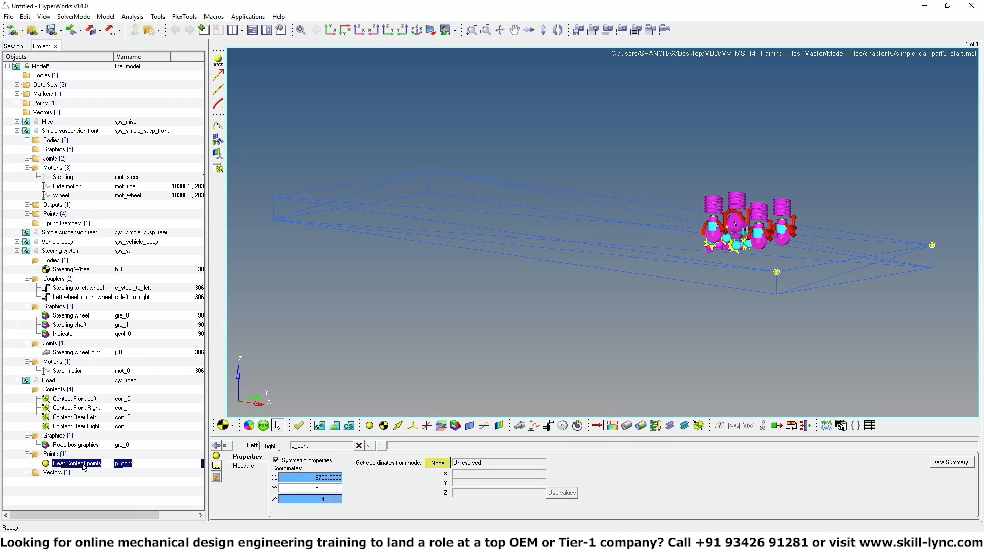
mouse_move(412, 287)
left_mouse_down("ctrl")
mouse_move(412, 302)
mouse_move(469, 307)
mouse_move(460, 342)
left_mouse_up("ctrl")
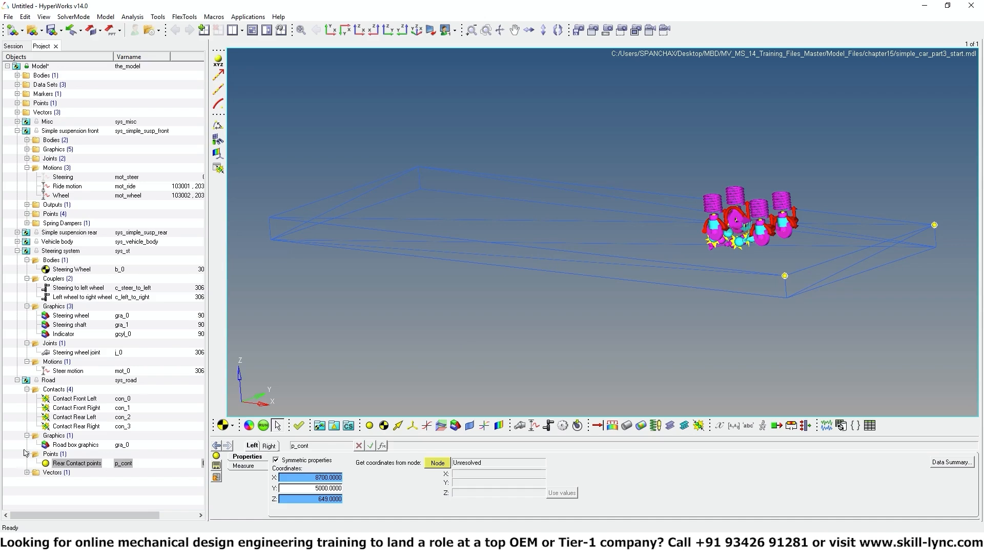
Collapse the expanded systems and set the left Steering motion expression of the rear suspension to 0*sin(2*pi*time)*DTOR
left_click(17, 380)
left_click(17, 251)
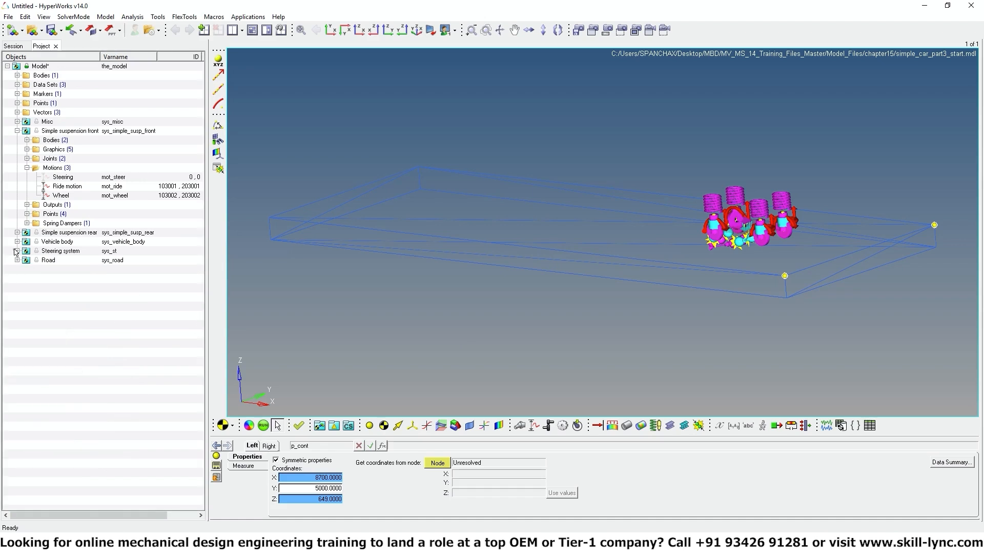
left_click(18, 131)
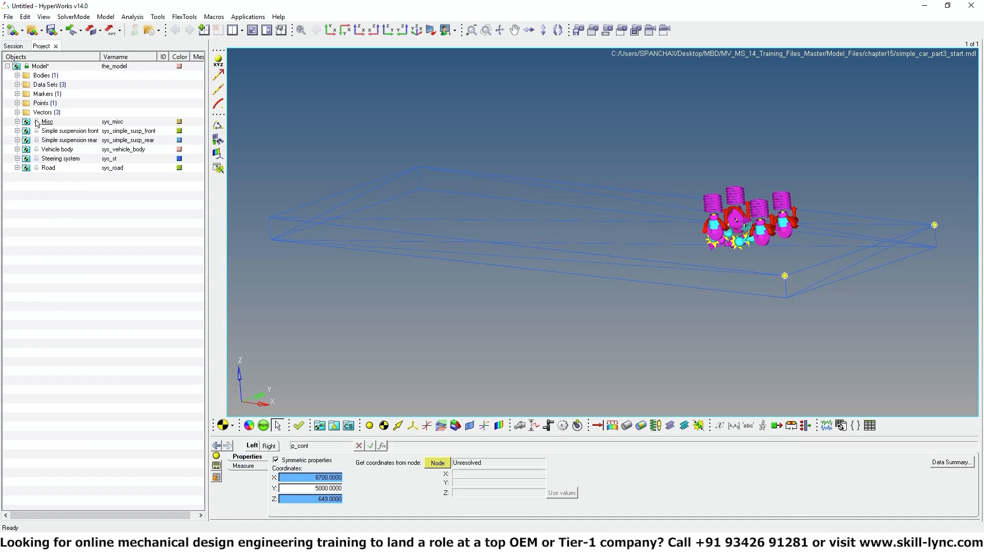
left_click(17, 140)
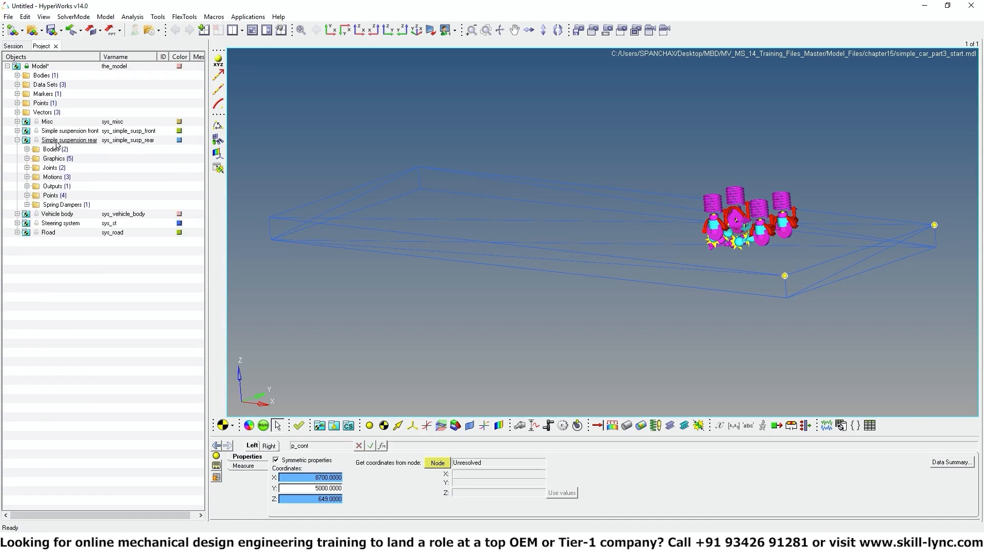
left_click(27, 178)
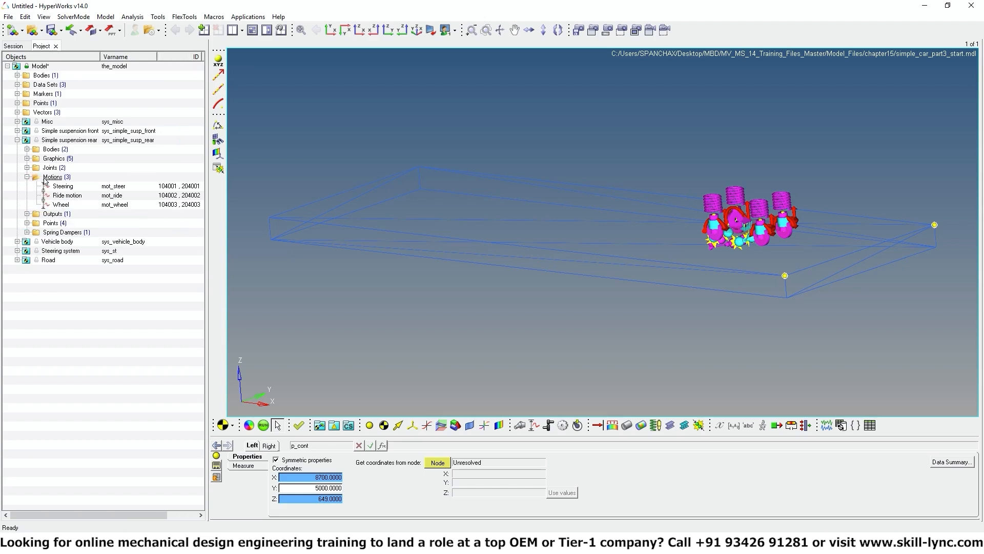
left_click(56, 187)
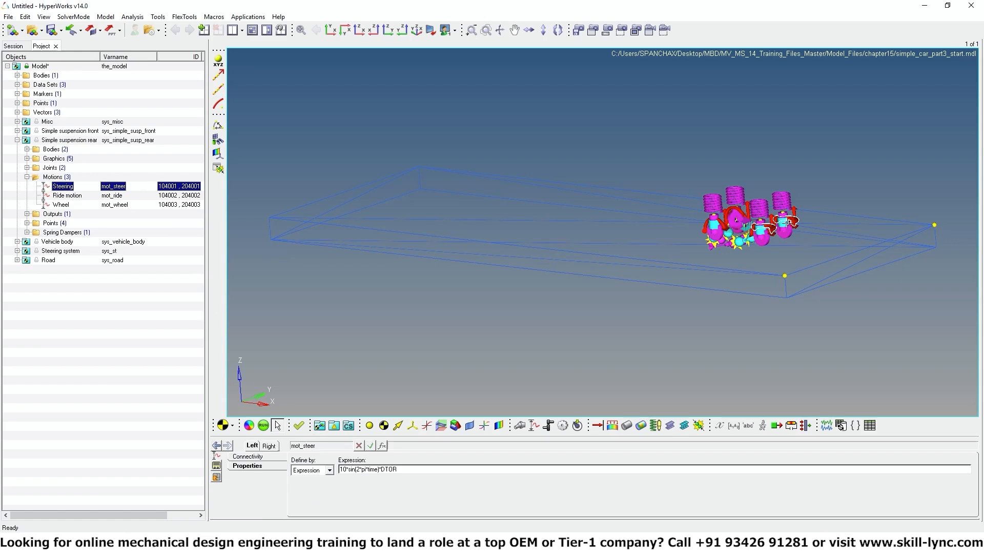
left_click(344, 470)
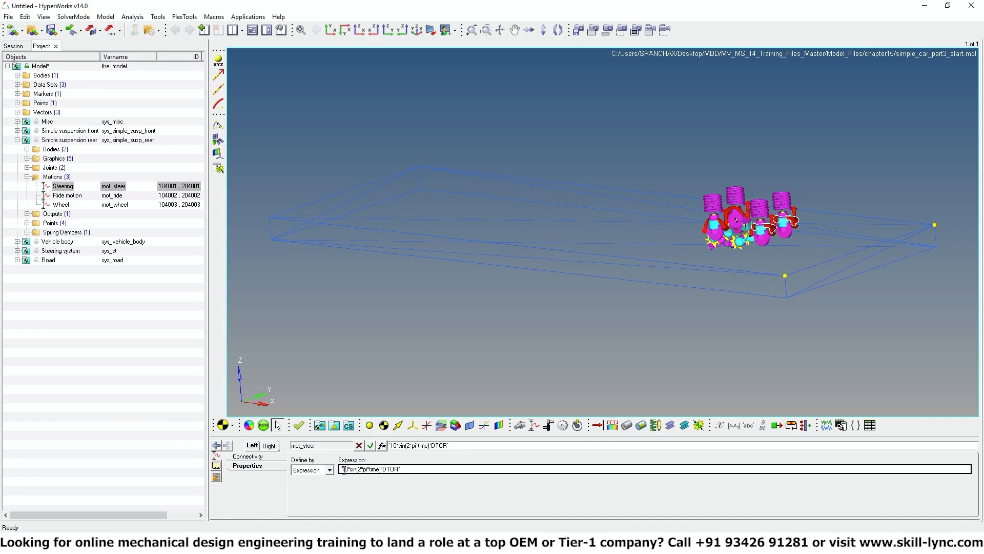
key("BackSpace")
left_click(398, 478)
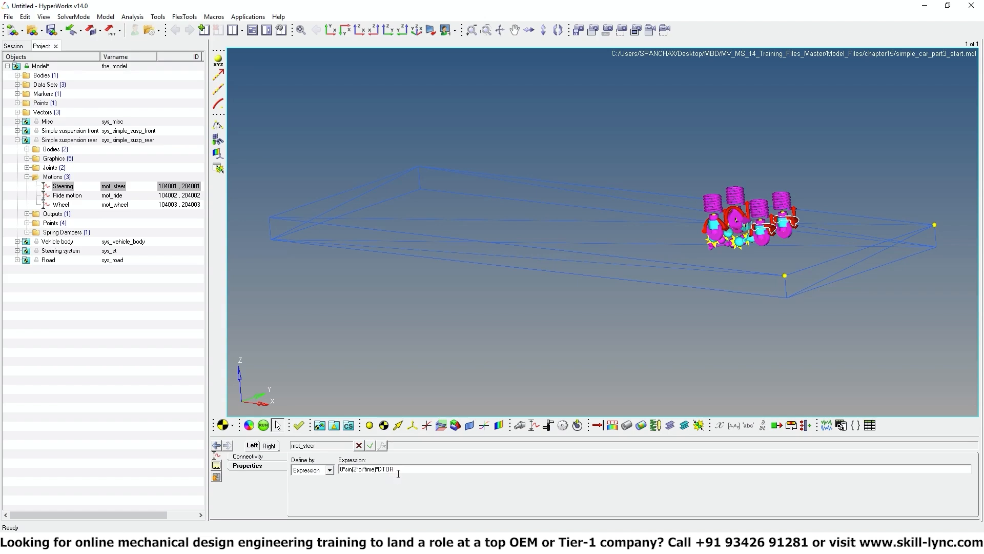
Set the right-side expression of the rear suspension's Steering motion to 0*sin(2*pi*time)*DTOR
left_click(267, 446)
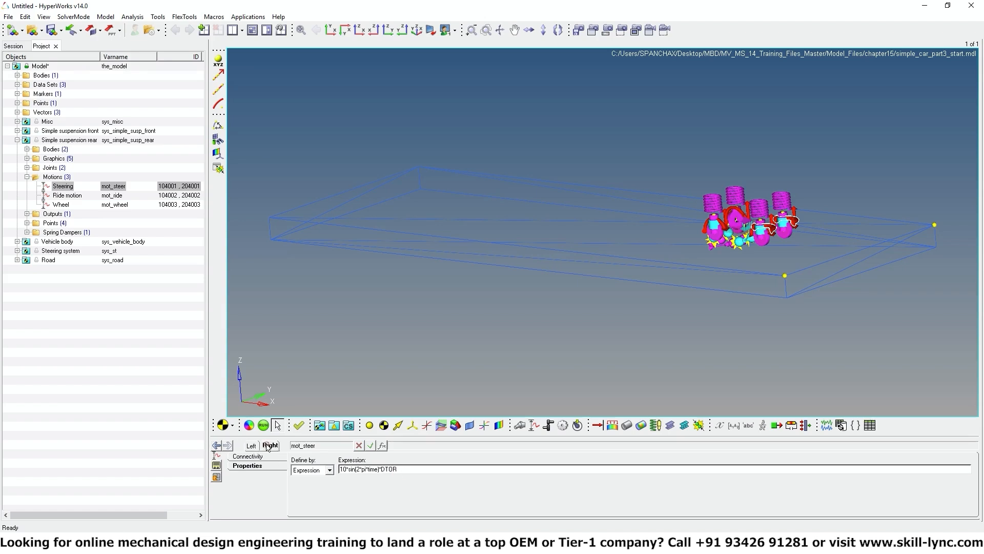
left_click(342, 469)
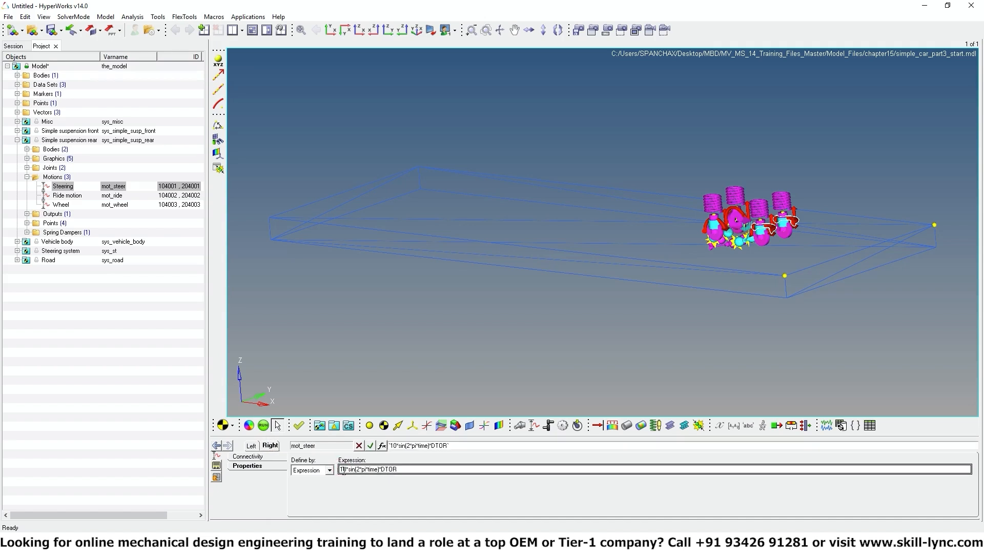
left_click(343, 470)
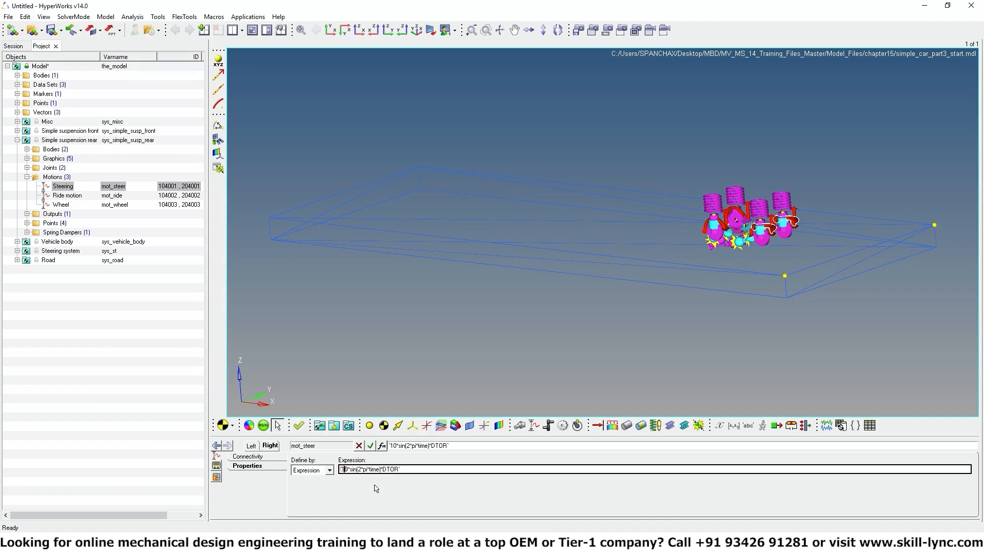
key("BackSpace")
key("Return")
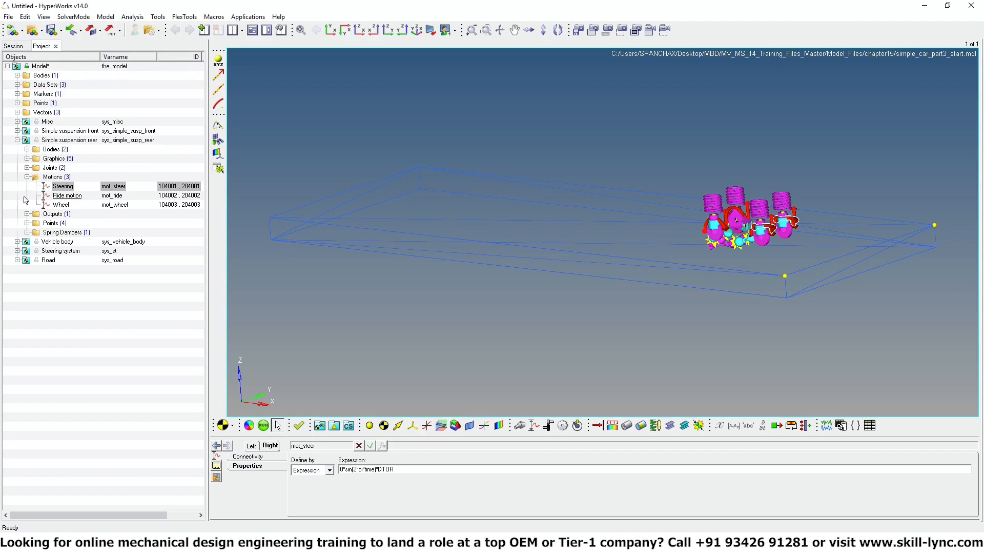
Deactivate the Ride motion in the rear suspension
left_click(67, 197)
right_click(66, 197)
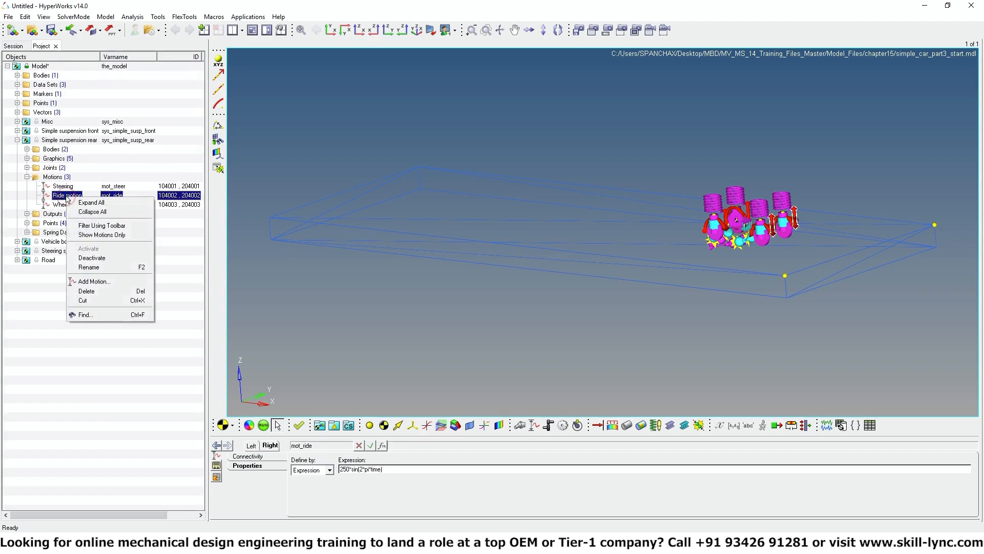
left_click(94, 258)
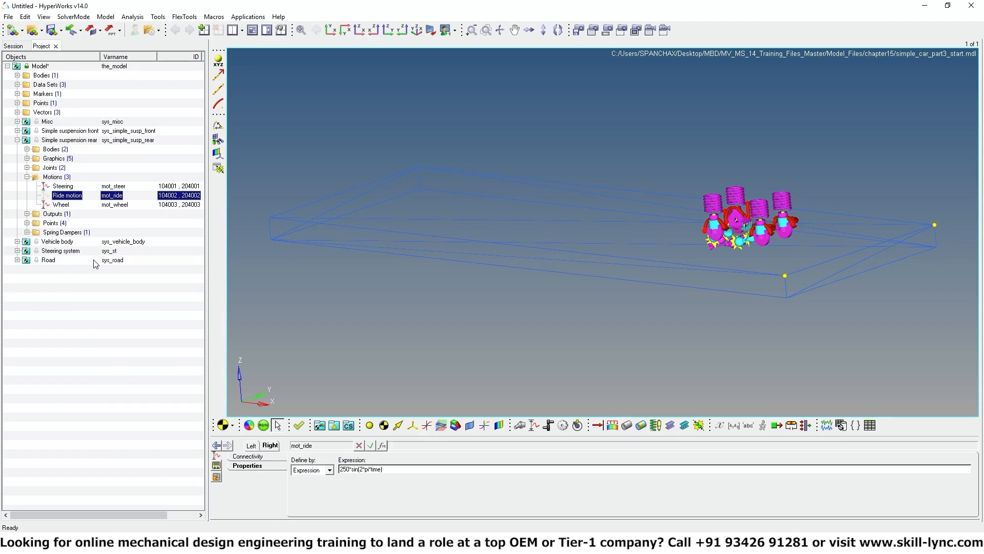
Deactivate the Wheel motion in the rear suspension
right_click(61, 205)
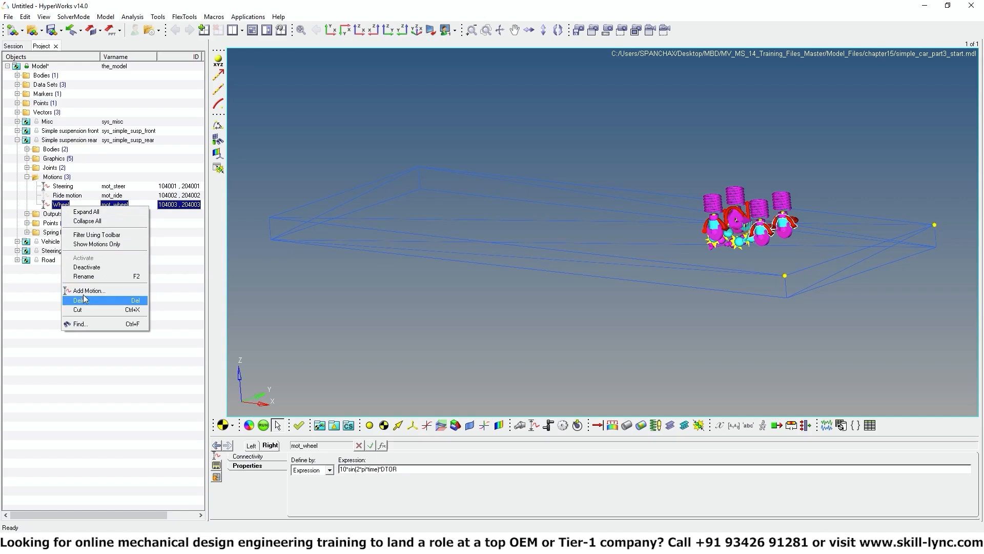
left_click(94, 266)
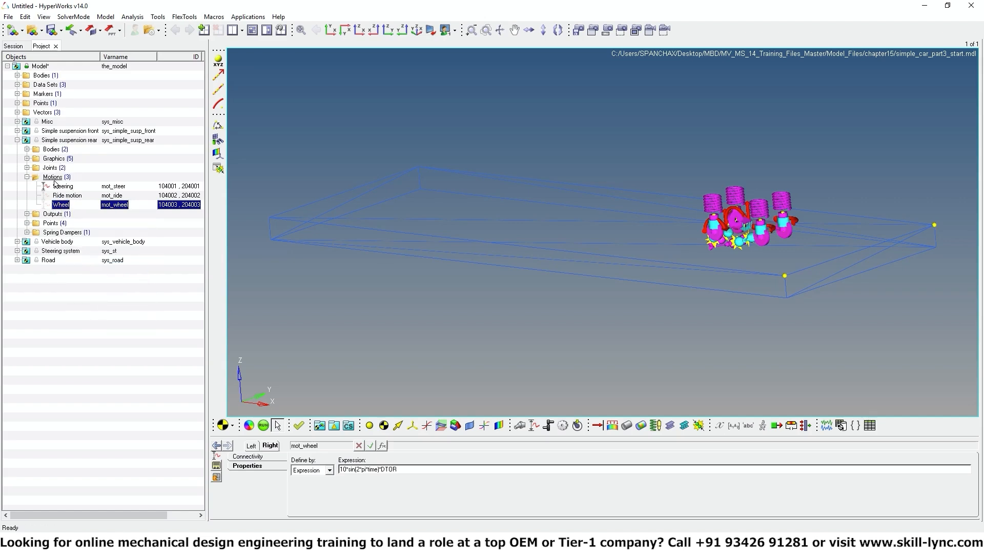
Deactivate the Ride motion and the Wheel motion in the front suspension
left_click(16, 130)
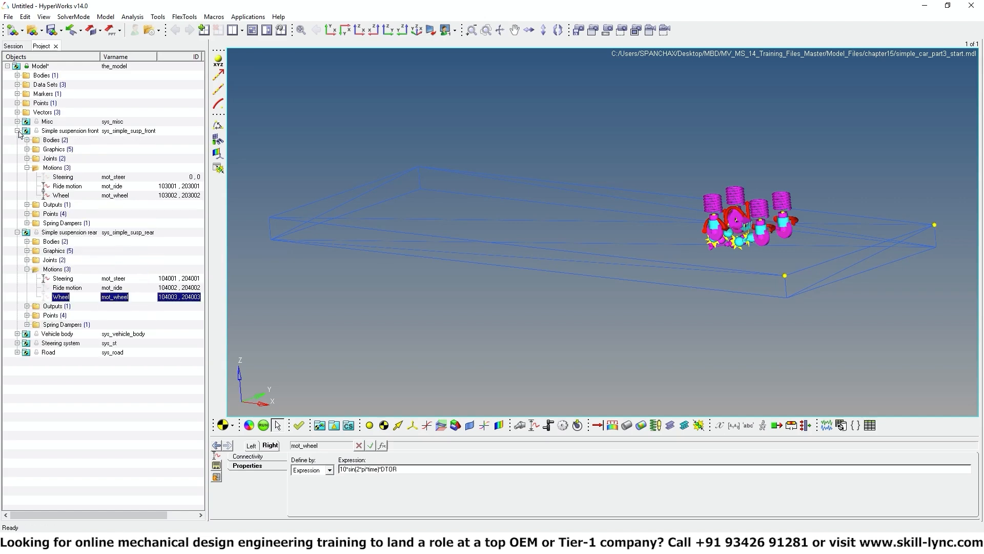
left_click(62, 187)
right_click(57, 187)
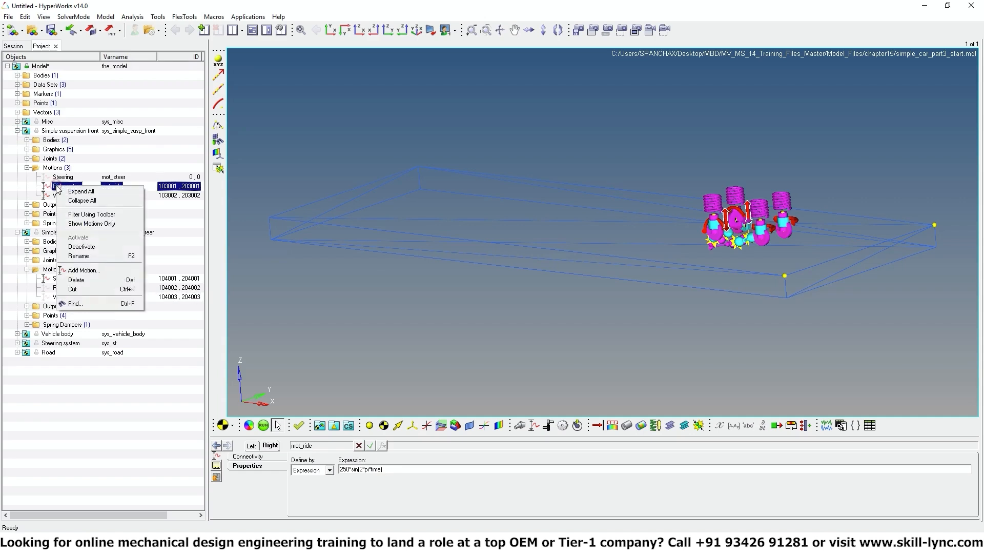
left_click(91, 246)
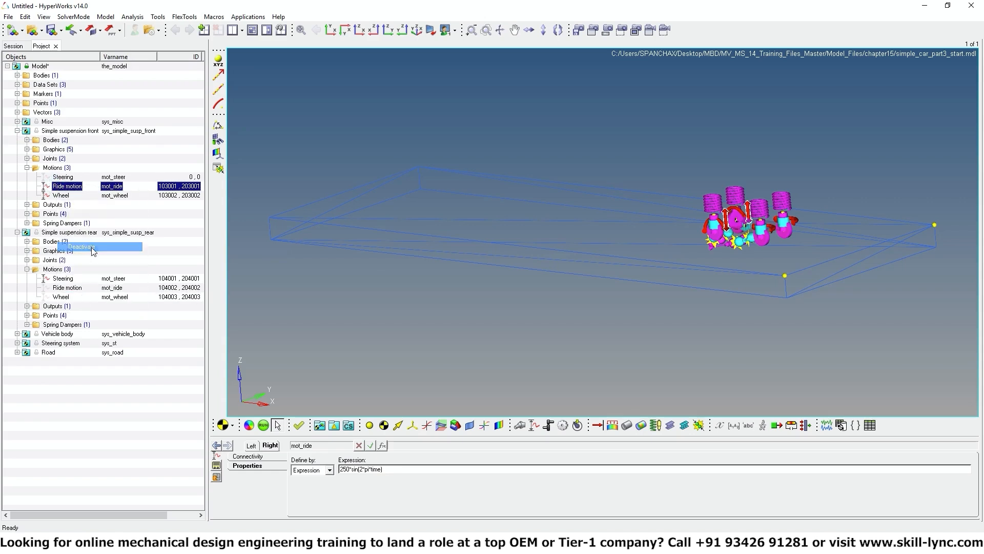
left_click(61, 195)
right_click(65, 196)
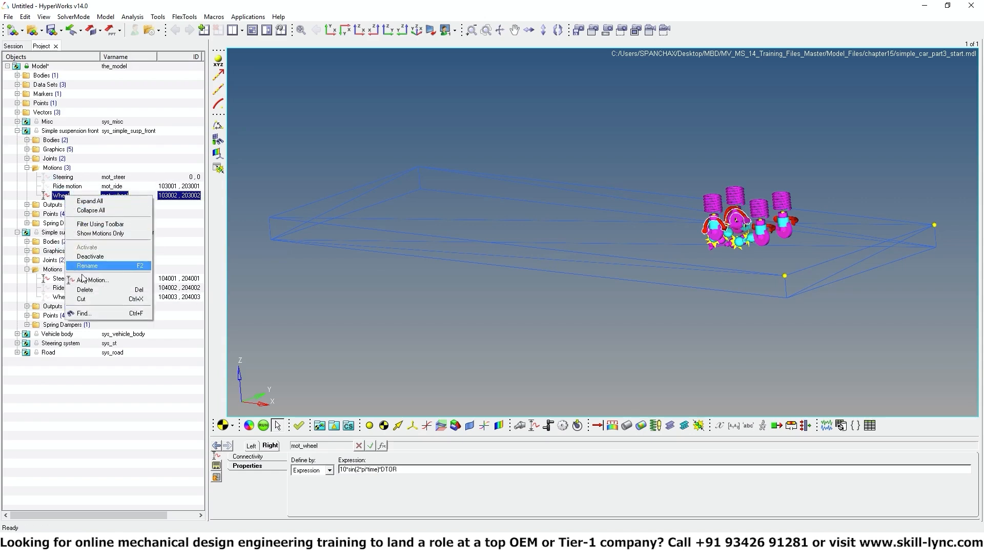
left_click(97, 257)
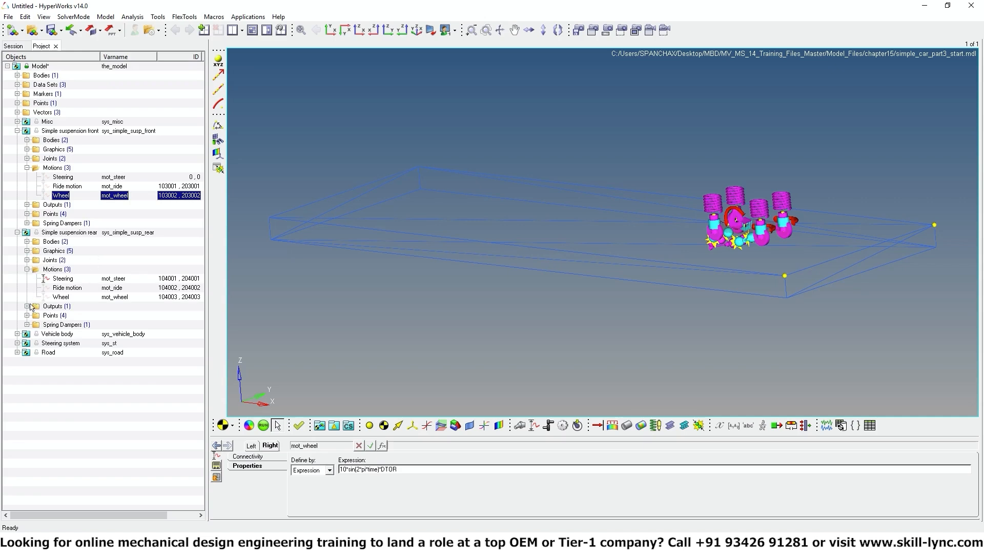
Deactivate the Body fixed joint between the vehicle body and ground in the Vehicle body system
left_click(17, 334)
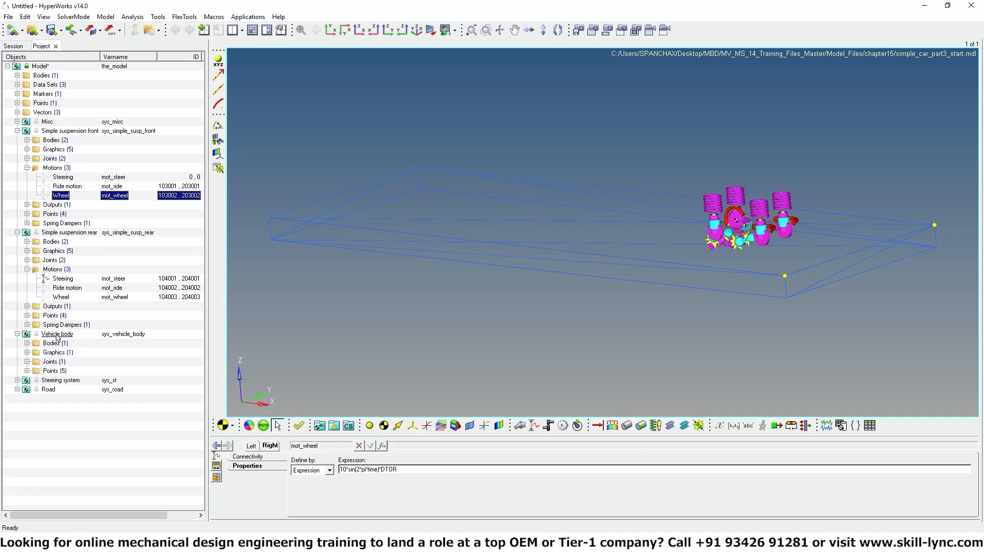
left_click(26, 361)
left_click(65, 371)
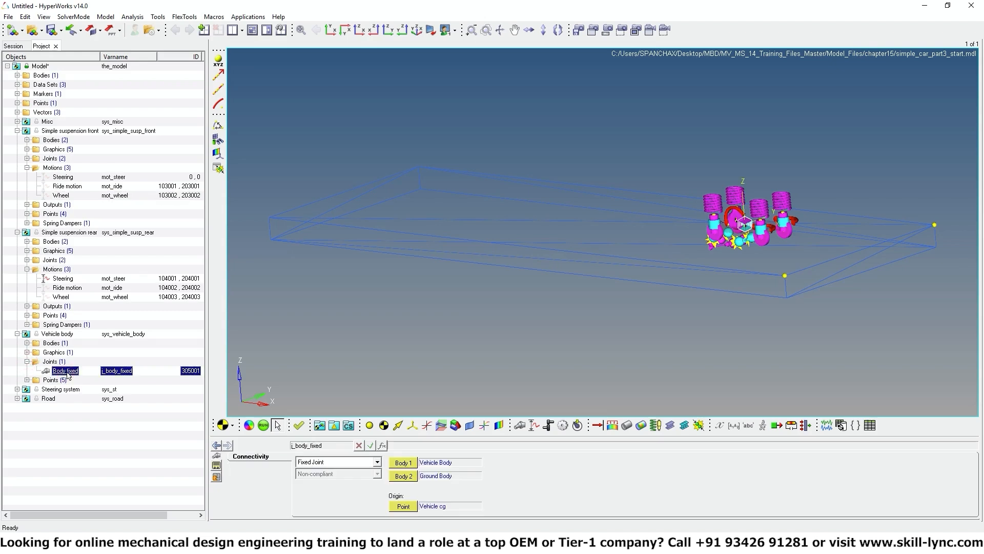
right_click(68, 375)
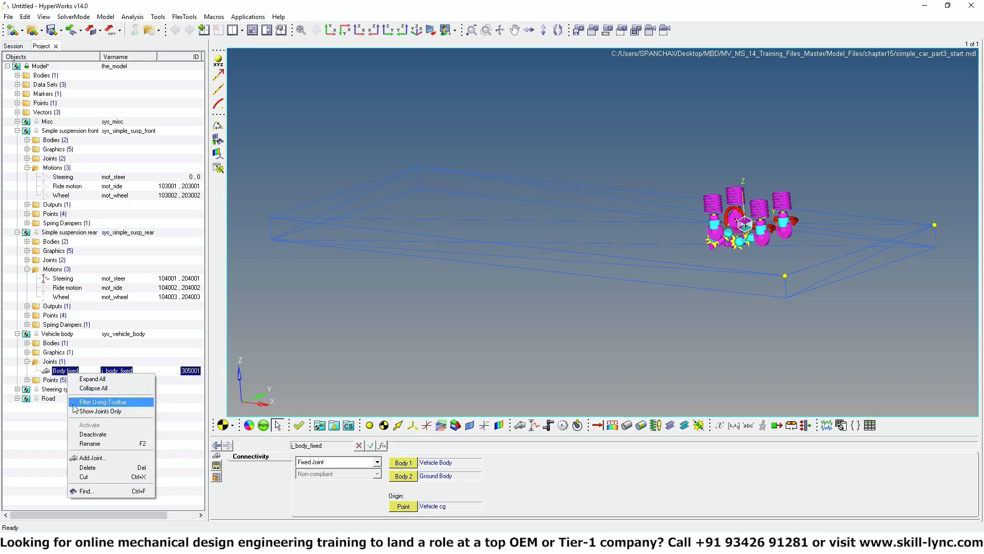
left_click(92, 435)
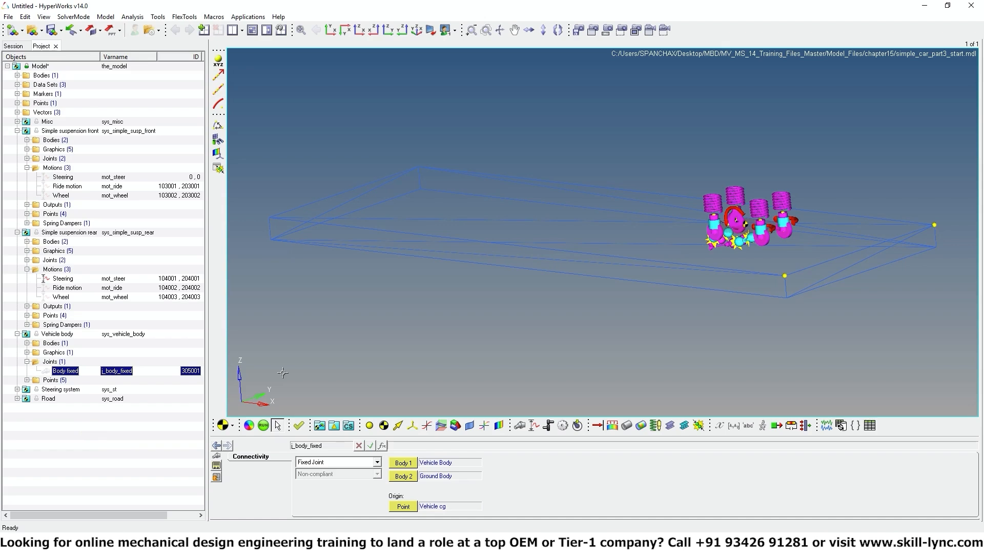
Examine the model's initial translational velocity Vx and compare its direction with the car's orientation on the road
left_click(41, 67)
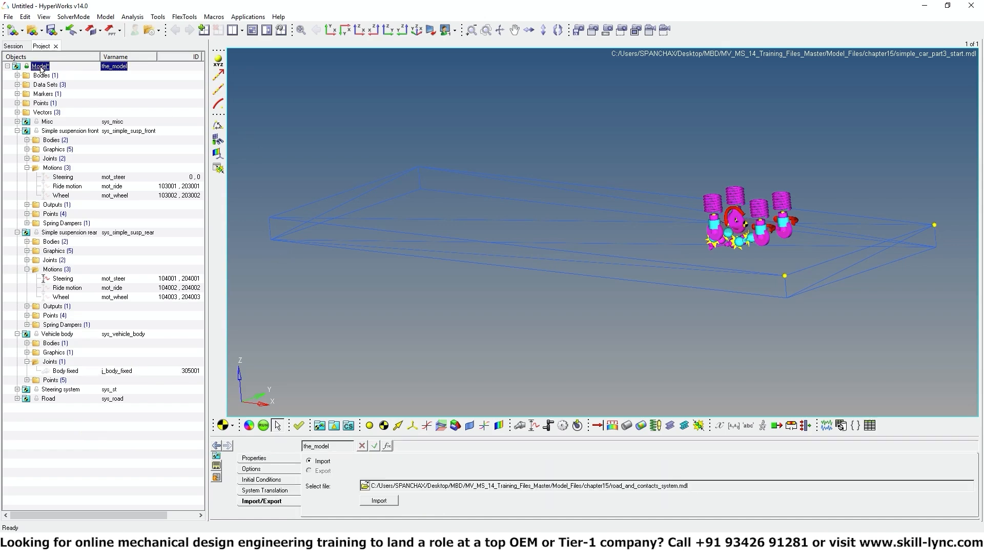
left_click(265, 479)
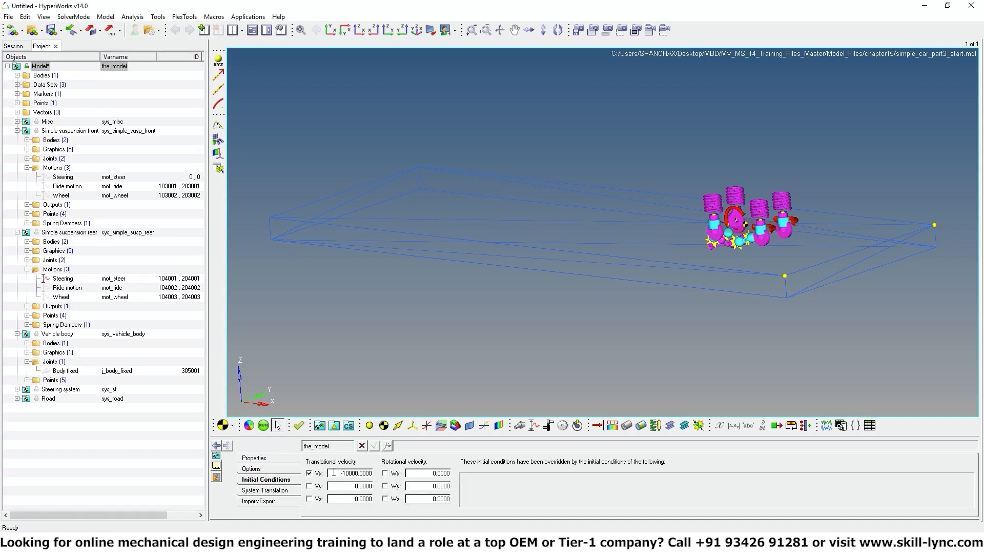
left_click(309, 473)
left_click_drag(338, 473, 363, 473)
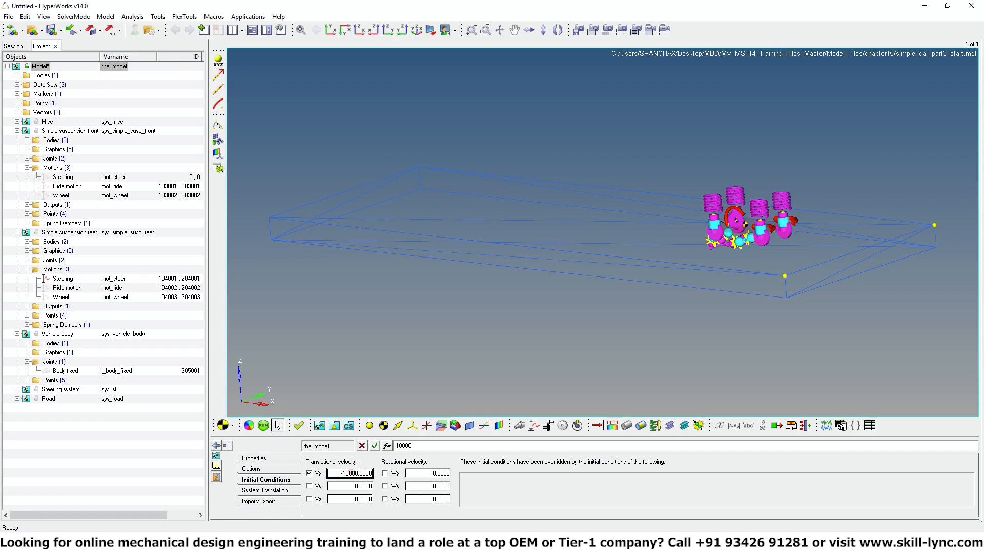
mouse_move(335, 472)
left_mouse_down()
mouse_move(353, 473)
mouse_move(339, 479)
left_mouse_up()
left_click(350, 472)
left_click_drag(302, 383, 327, 376, "ctrl")
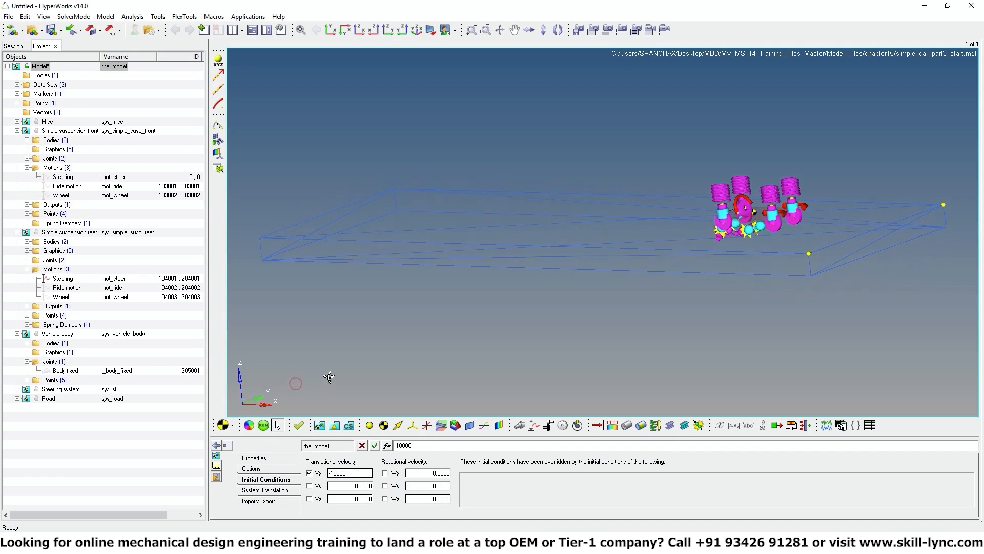
left_click_drag(312, 285, 367, 220, "ctrl")
left_click_drag(411, 360, 325, 398, "ctrl")
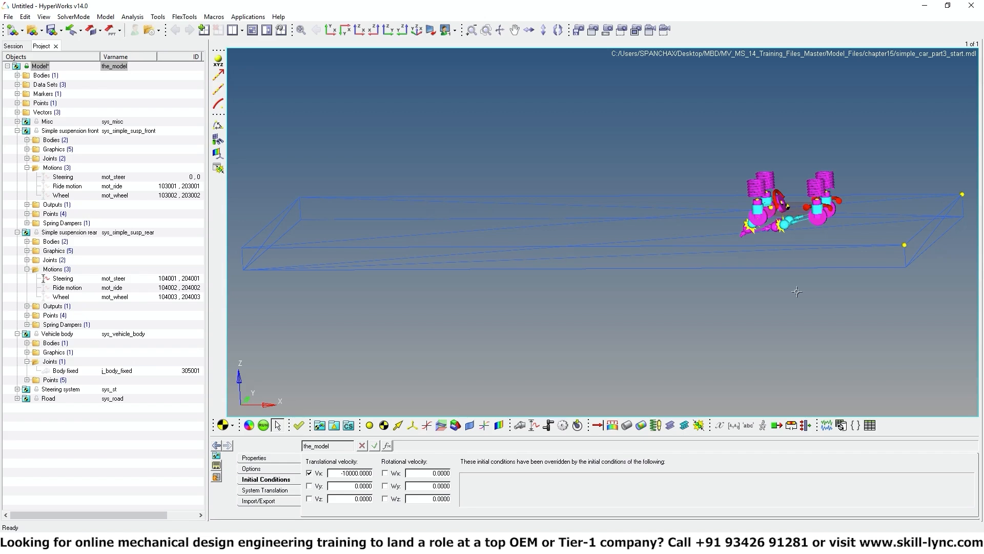
left_click_drag(763, 323, 544, 337, "ctrl")
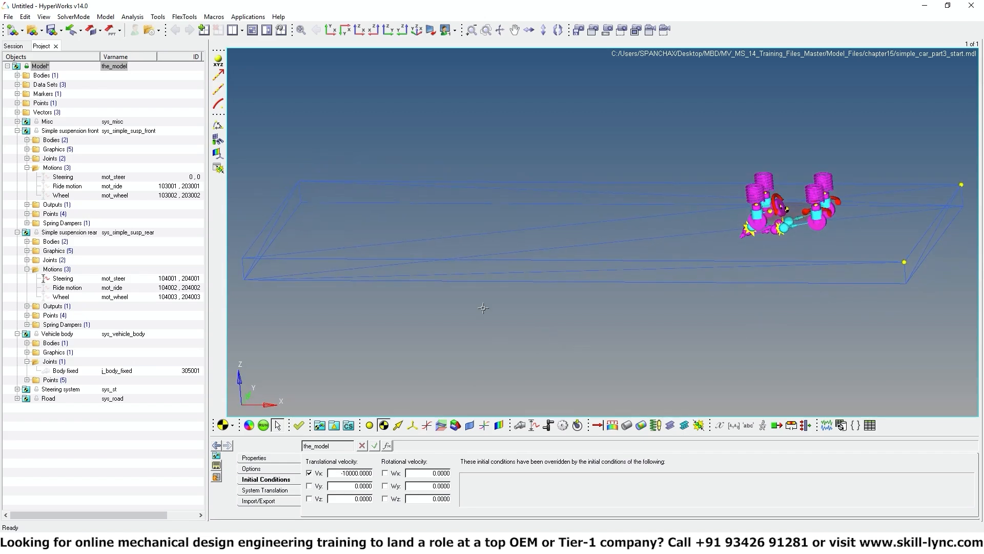
Run the current model as a Static+Transient simulation and close the solver view and message log
left_click(263, 426)
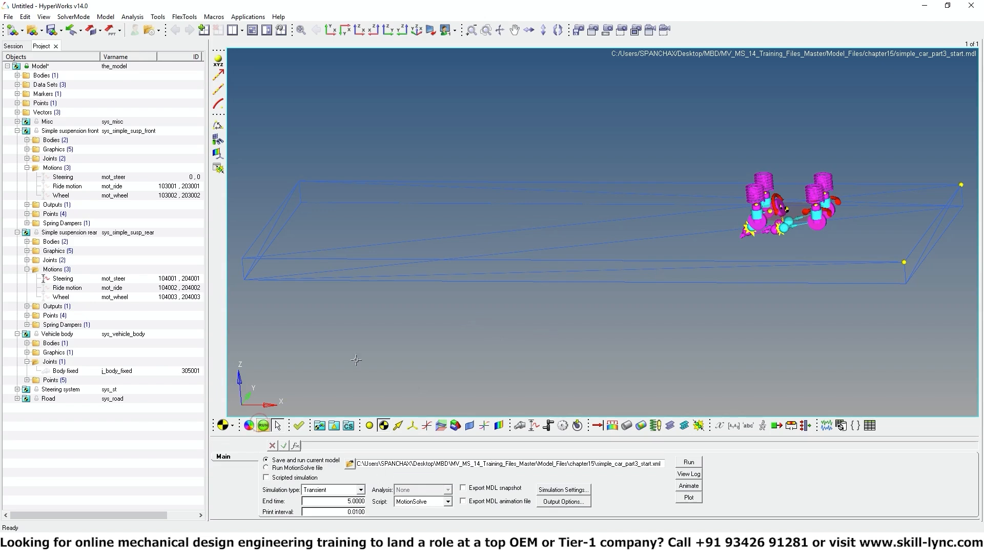
left_click(331, 490)
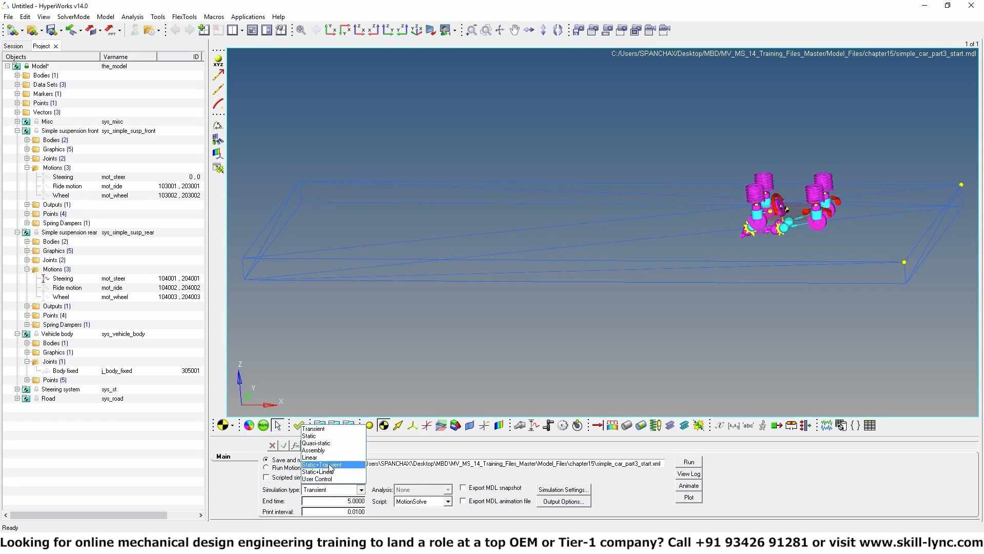
left_click(329, 465)
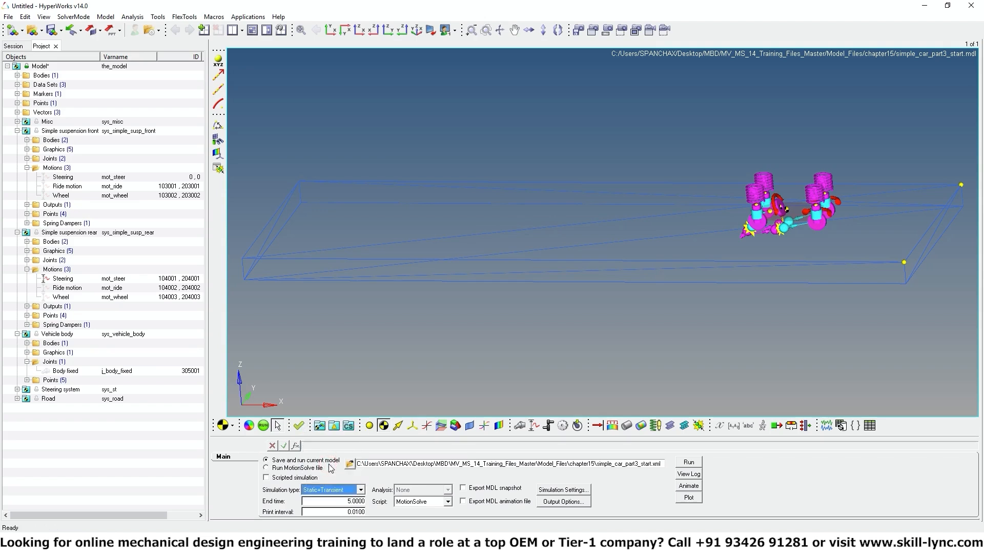
left_click(689, 463)
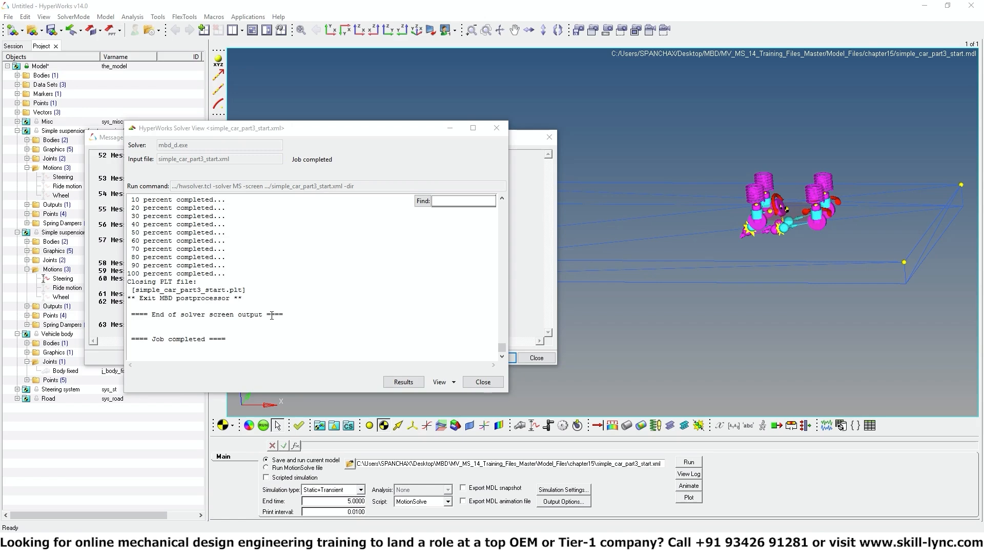
left_click(482, 382)
left_click(531, 360)
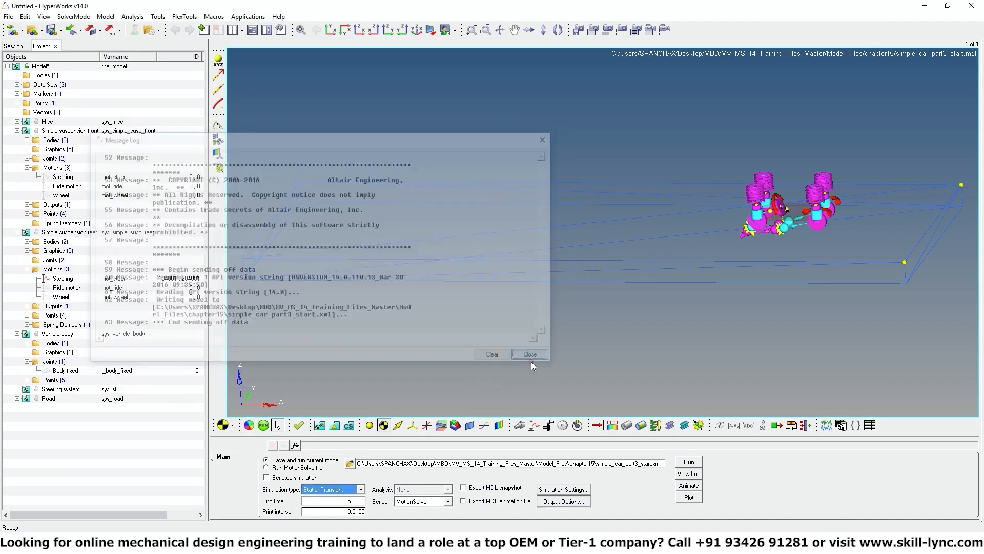
Open the animation of the run with the already loaded result file refreshed, then pause it and return to the first frame
left_click(688, 487)
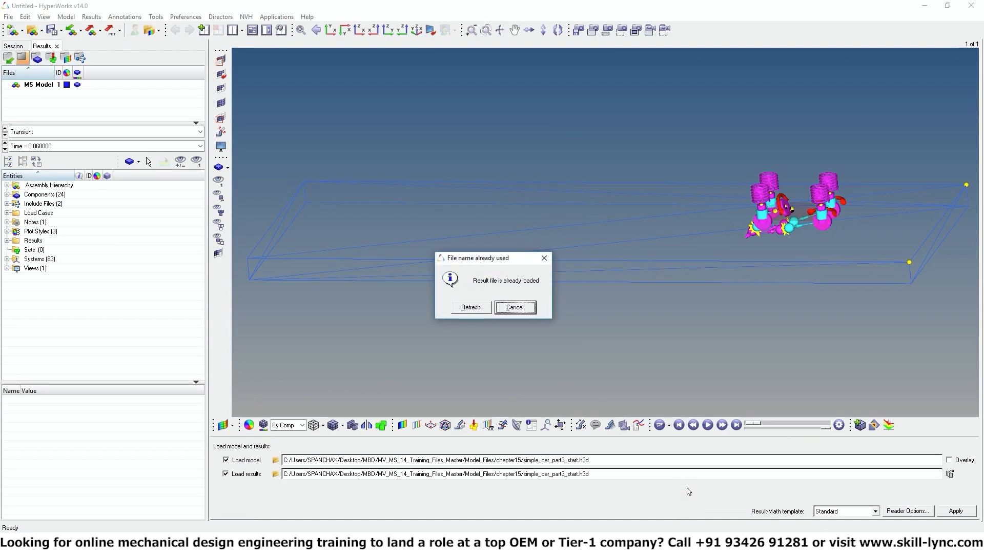
left_click(470, 307)
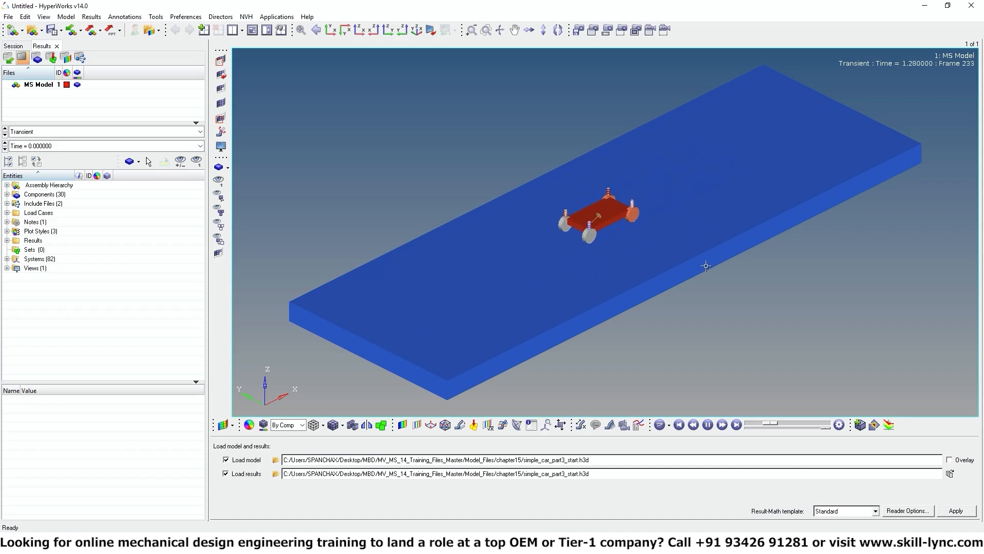
left_click_drag(689, 330, 579, 246, "ctrl")
left_click(708, 425)
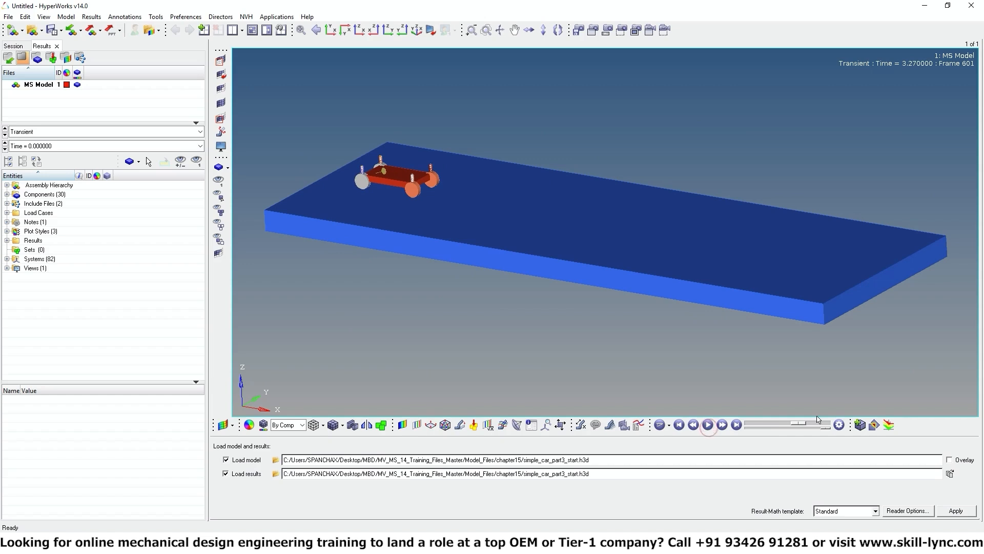
left_click_drag(801, 424, 751, 425)
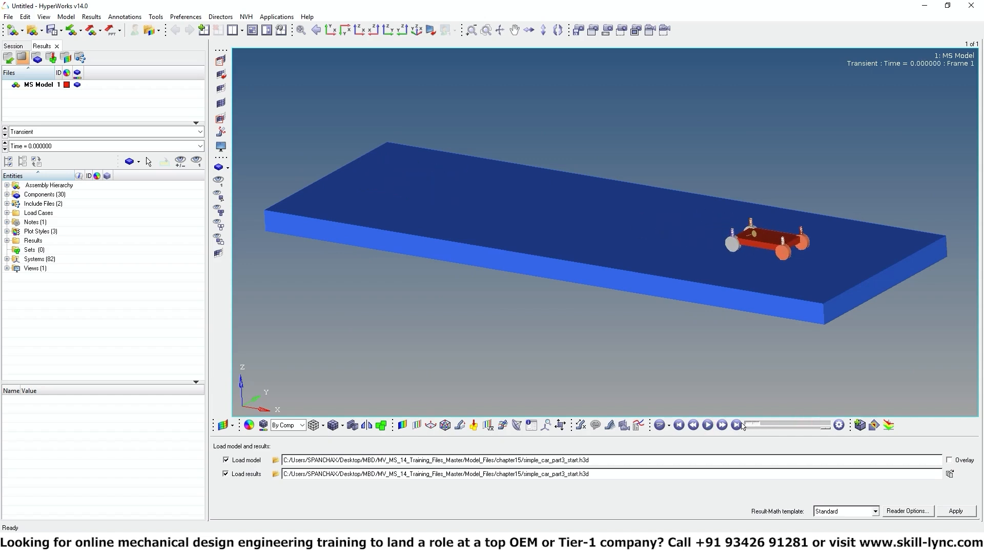
Play the animation from a close view behind the car, rewind it to the start and replay it
left_click_drag(851, 331, 602, 278, "ctrl")
scroll(599, 237, "up", 4, "ctrl")
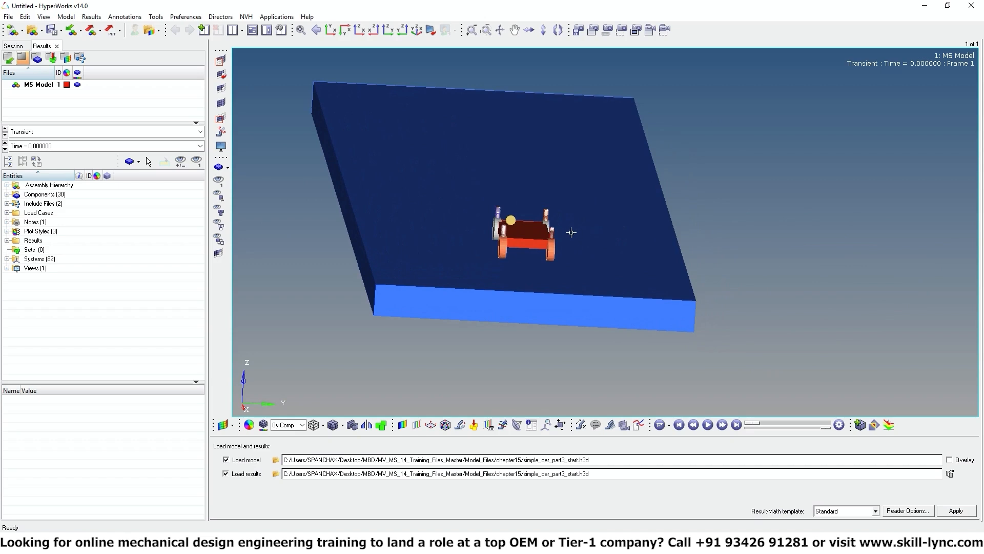
left_click_drag(571, 232, 671, 380, "ctrl")
scroll(670, 380, "up", 4, "ctrl")
right_click_drag(536, 289, 654, 336, "ctrl")
scroll(590, 271, "up", 3, "ctrl")
left_click_drag(611, 344, 621, 336, "ctrl")
left_click(708, 425)
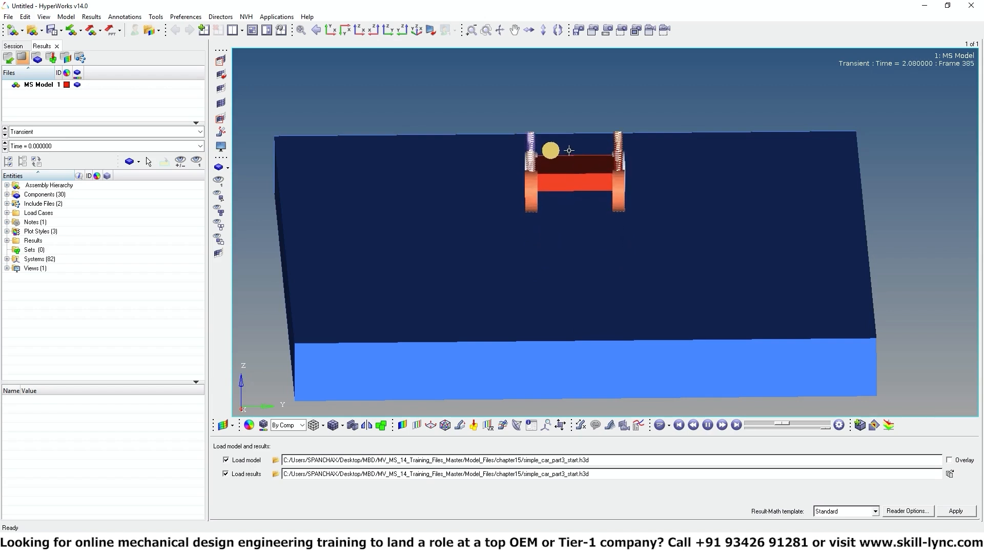
left_click(708, 424)
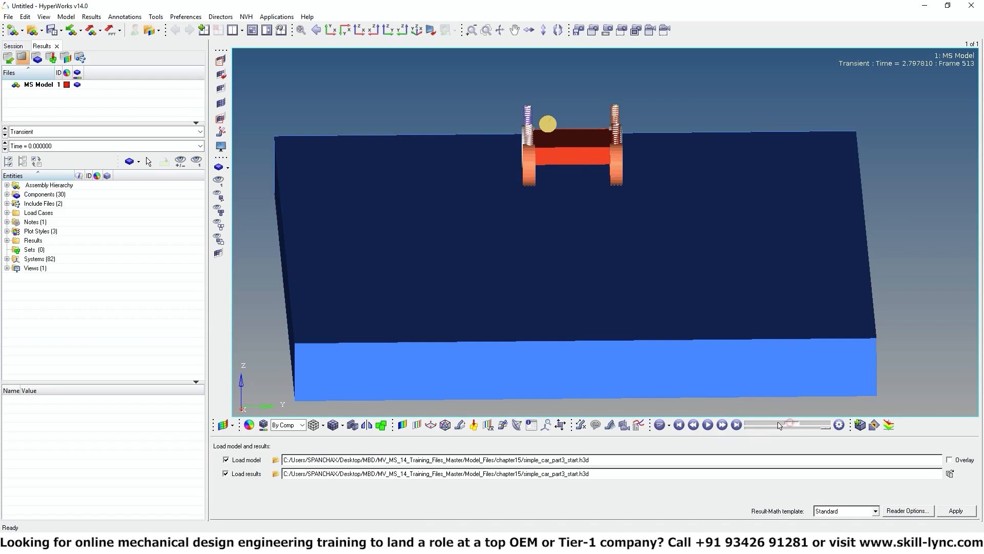
left_click_drag(779, 426, 744, 424)
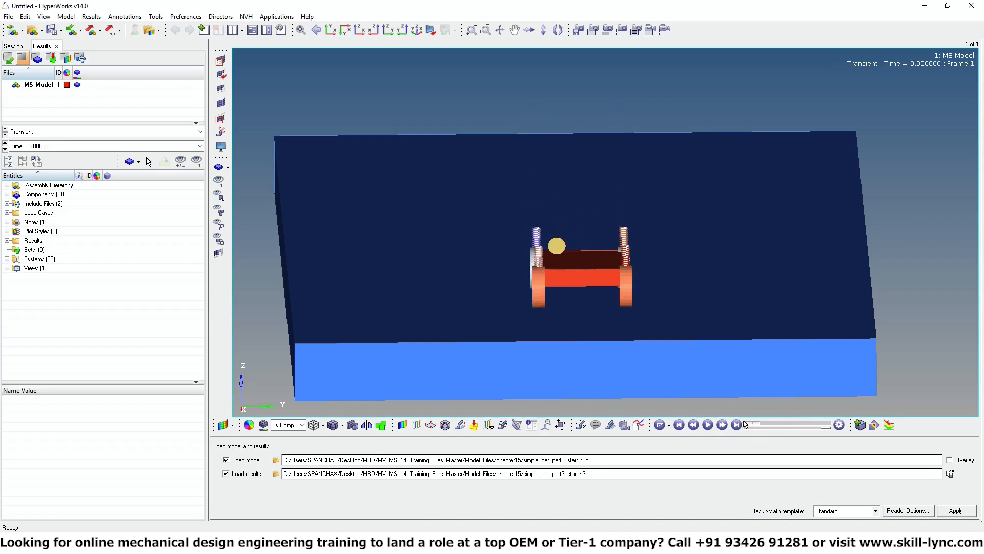
left_click(708, 425)
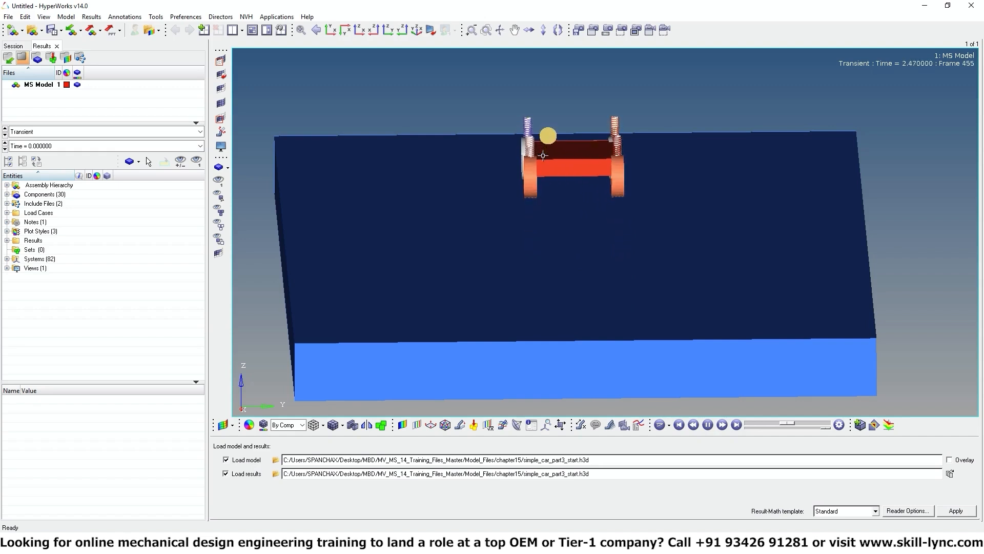
left_click(708, 424)
Watch the car's travel along the whole road from an oblique side view and pause the animation
mouse_move(456, 299)
left_mouse_down("ctrl")
mouse_move(512, 301)
mouse_move(573, 325)
mouse_move(430, 294)
mouse_move(358, 252)
mouse_move(360, 272)
mouse_move(390, 251)
mouse_move(405, 255)
mouse_move(567, 323)
mouse_move(430, 272)
left_mouse_up("ctrl")
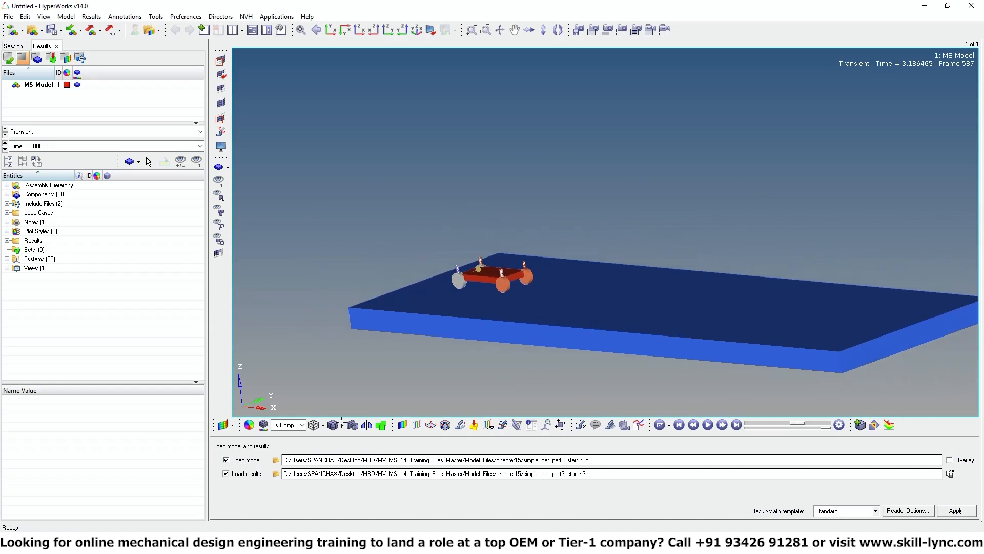
mouse_move(479, 375)
left_mouse_down("ctrl")
mouse_move(490, 370)
mouse_move(481, 372)
left_mouse_up("ctrl")
left_click(708, 424)
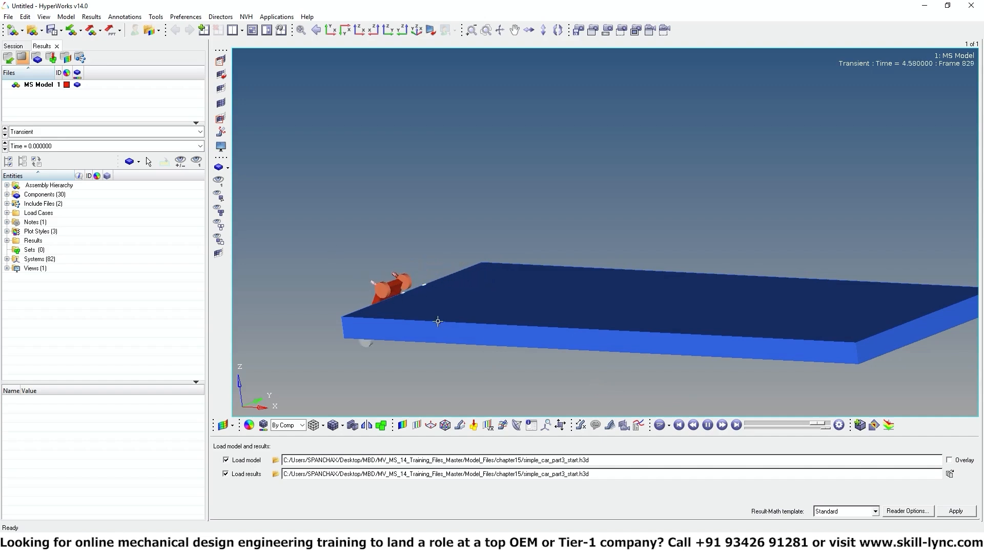
left_click_drag(438, 322, 495, 327, "ctrl")
left_click_drag(537, 360, 636, 342, "ctrl")
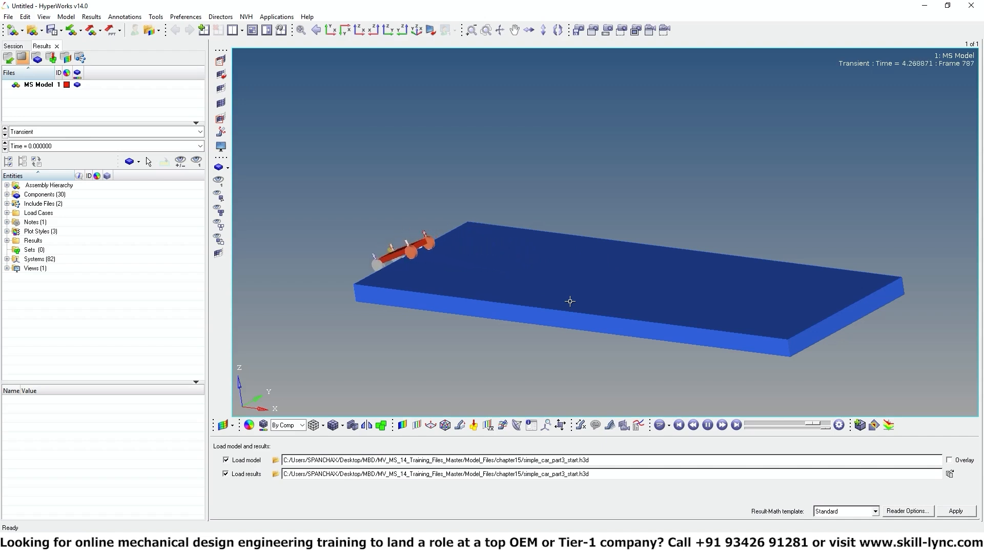
left_click(708, 425)
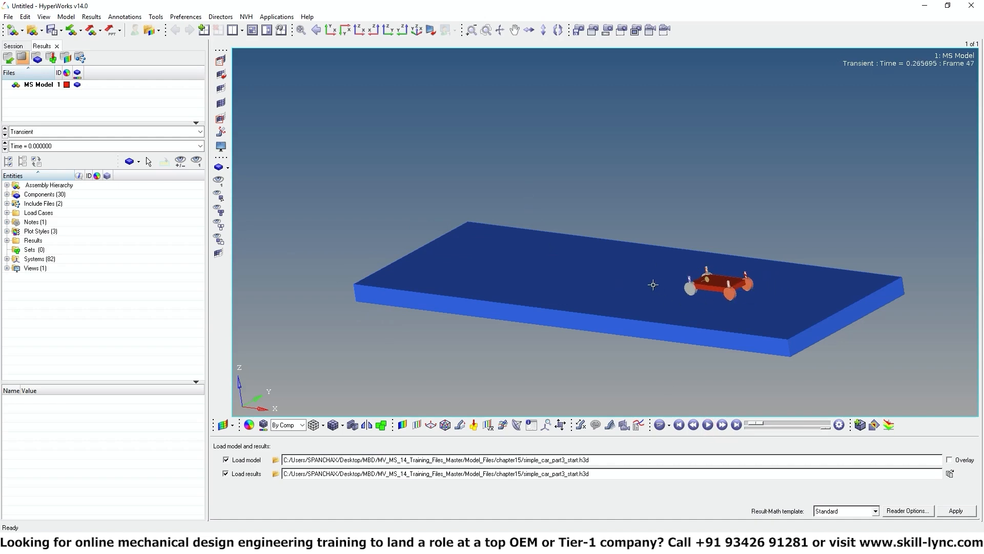
Return to the model beside the animation, set the simulation end time to 3, rerun the Static+Transient analysis and close the solver view
left_click_drag(653, 285, 631, 280, "ctrl")
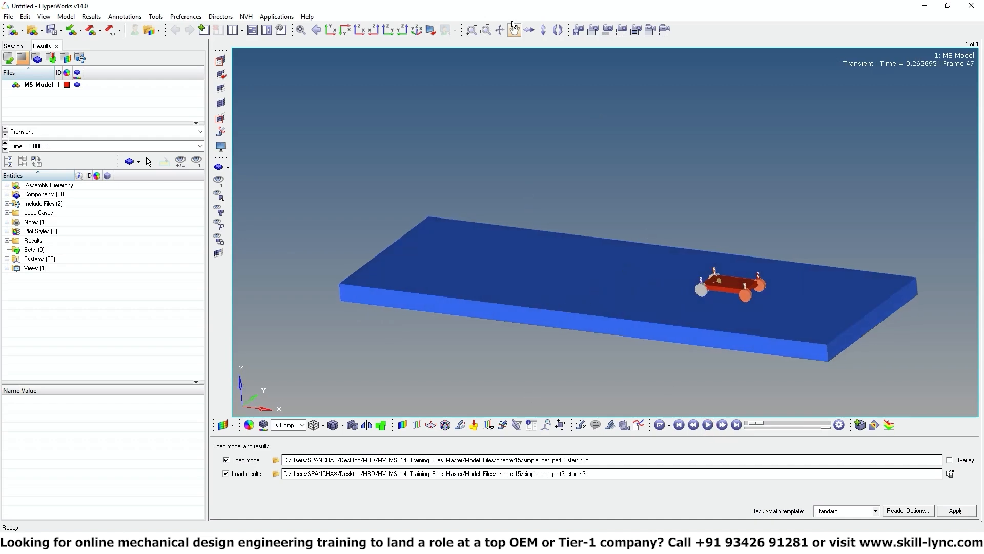
left_click_drag(668, 311, 647, 282, "ctrl")
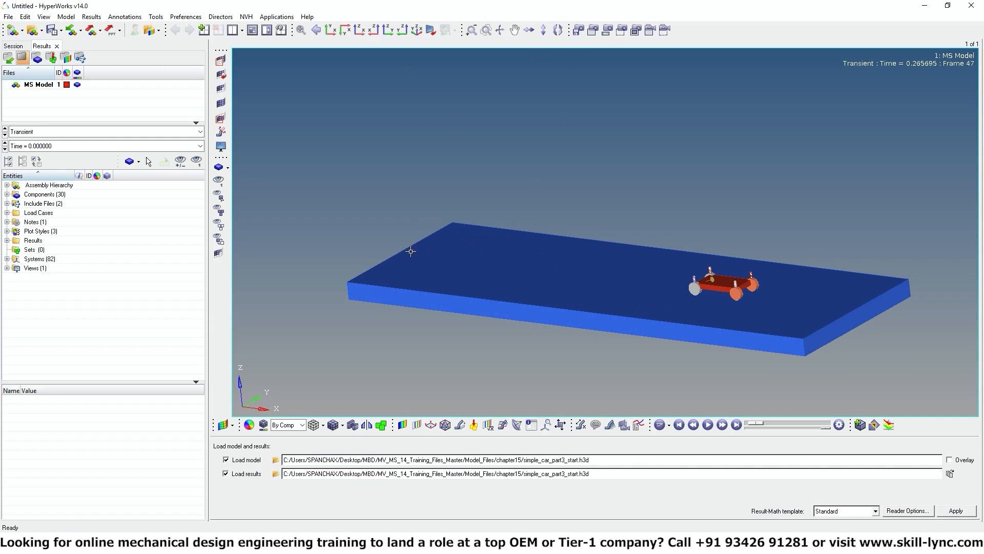
left_click(253, 32)
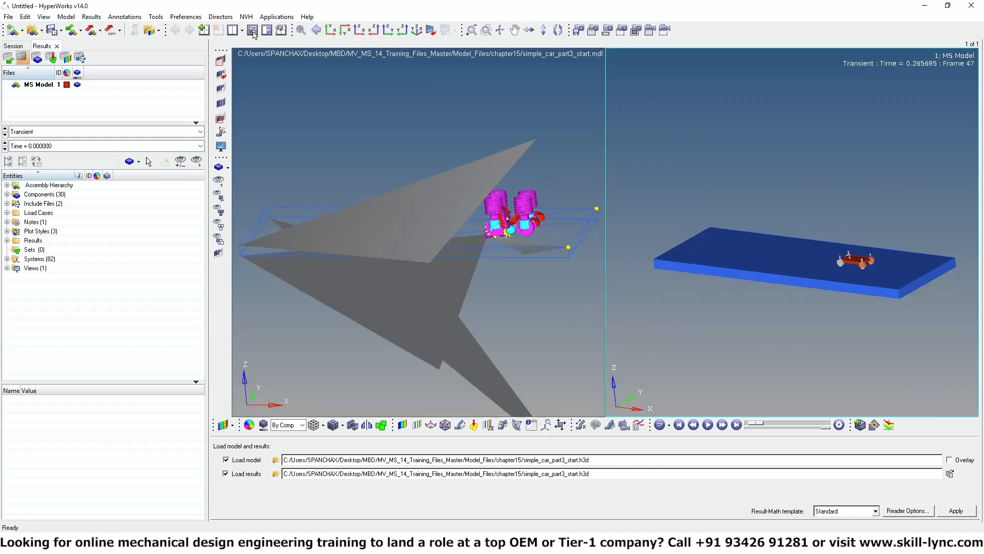
left_click(530, 258)
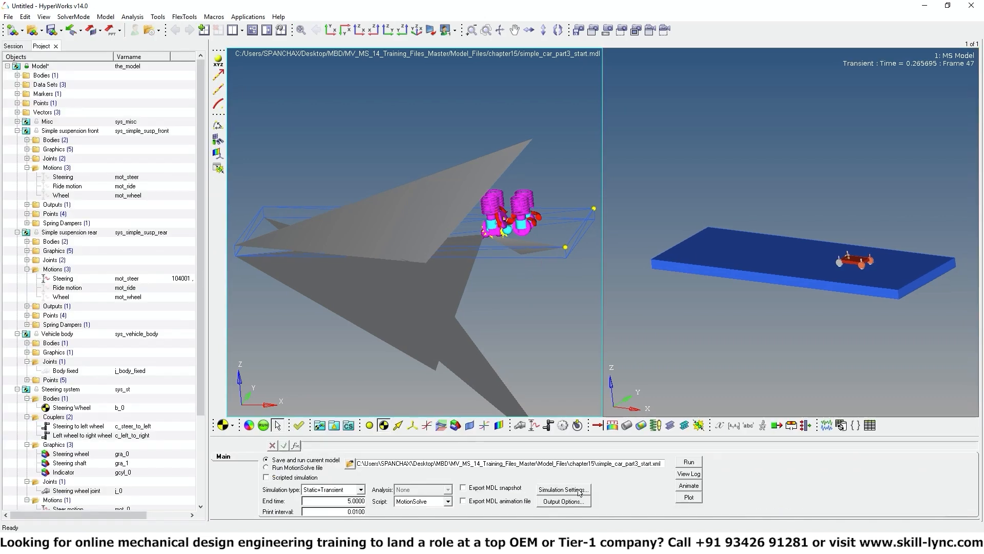
double_click(345, 500)
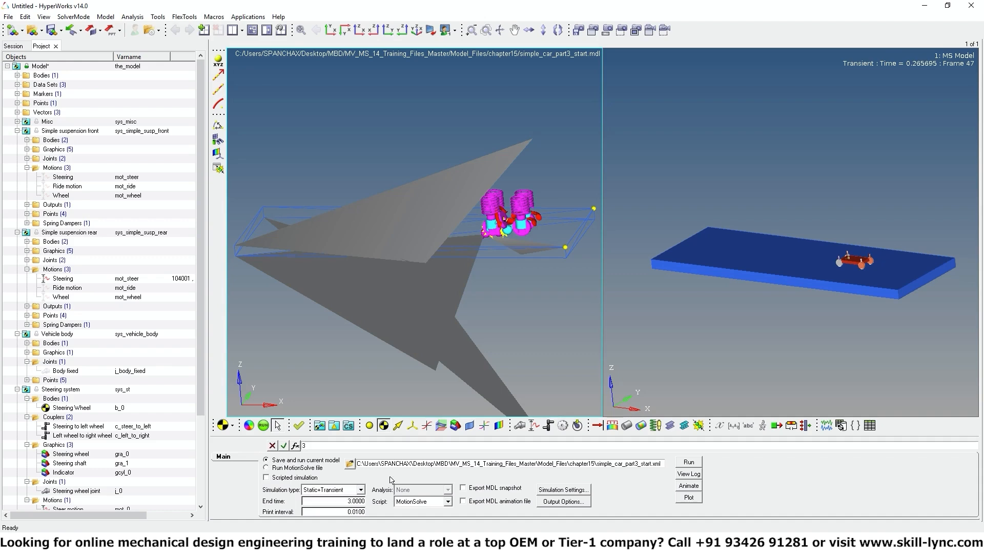
left_click(390, 477)
left_click(690, 463)
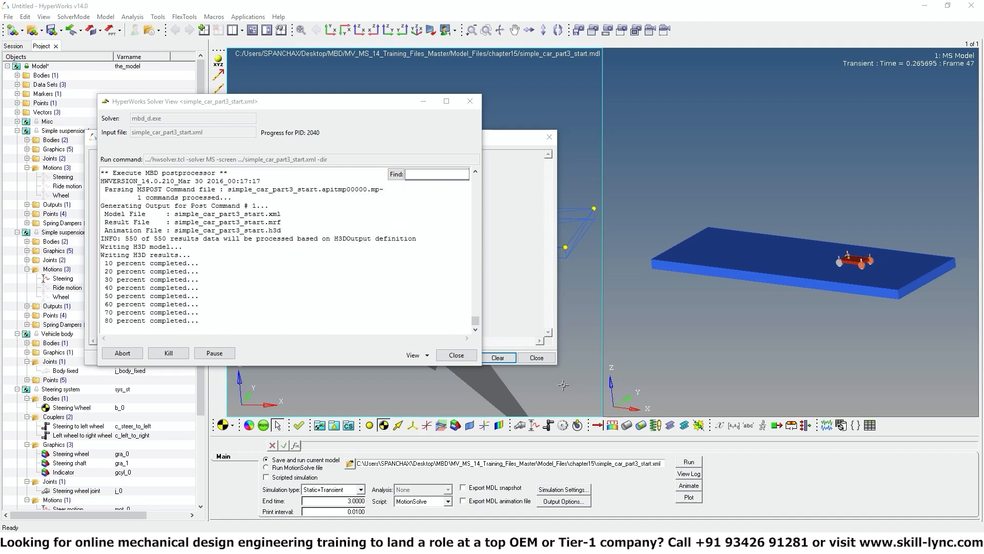
left_click(459, 355)
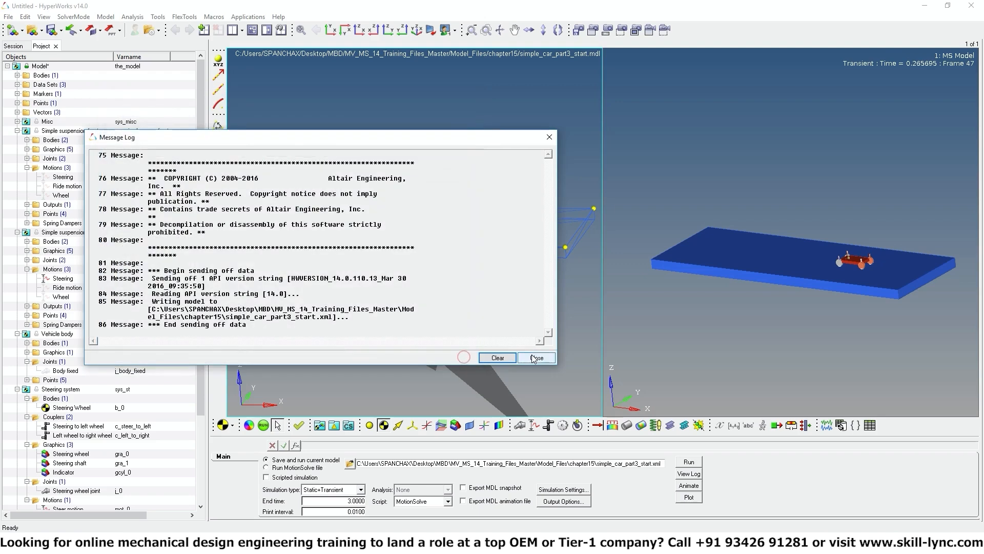
Open the new run's animation with the already loaded result file refreshed, expand it to the full page and close the message log
left_click(689, 485)
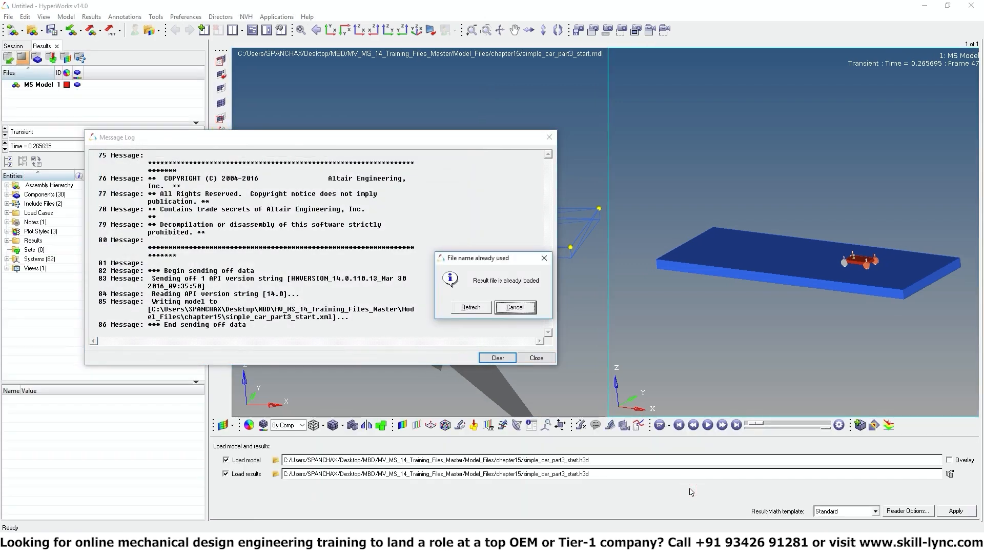
left_click(470, 306)
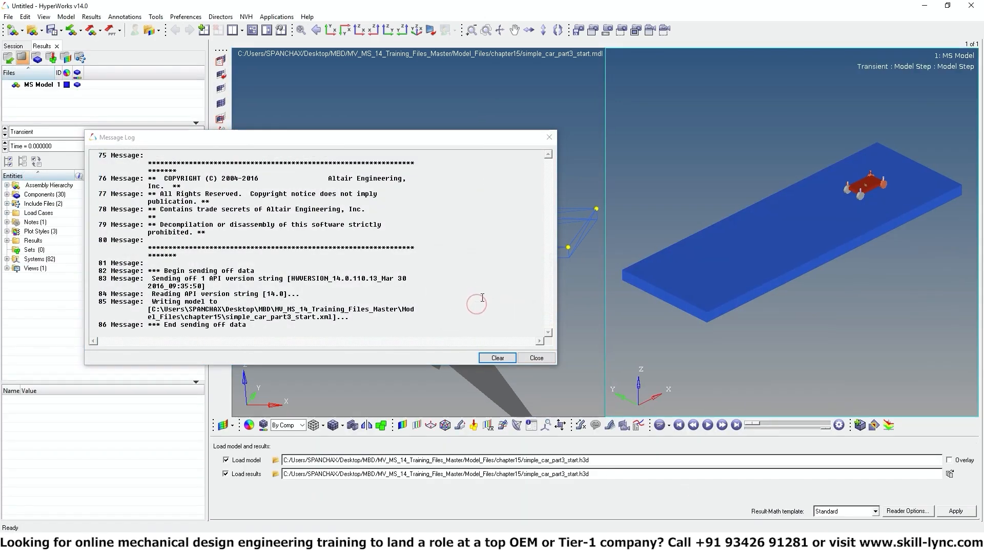
left_click(252, 30)
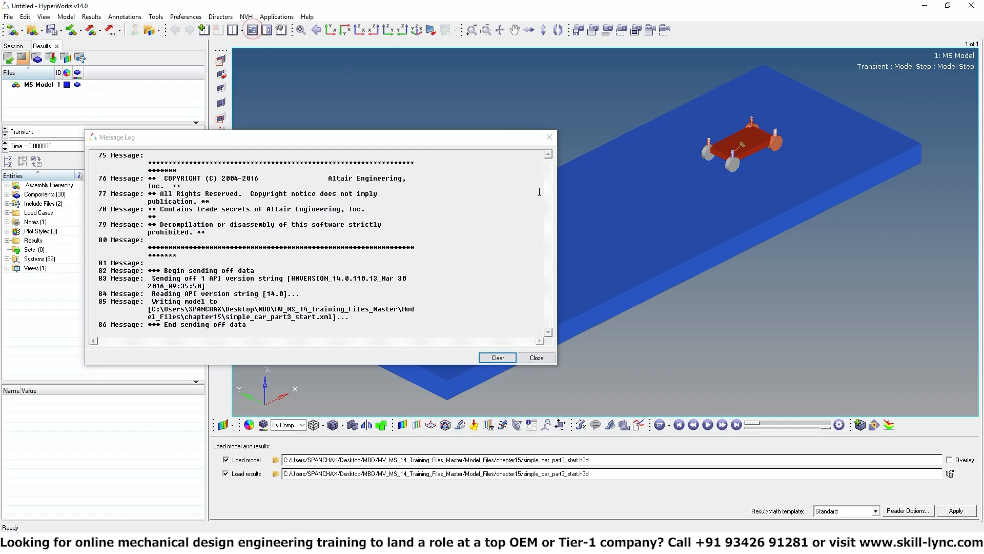
left_click(533, 356)
Play the shortened run's animation, pause it near the end of the run and examine the car's position on the road from an oblique view
left_click(707, 425)
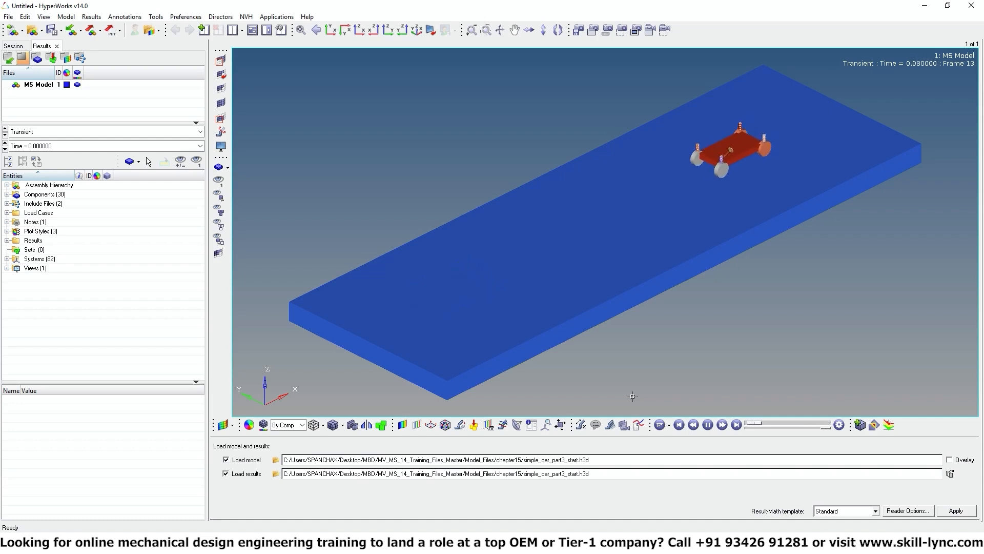
mouse_move(602, 219)
left_mouse_down("ctrl")
mouse_move(507, 259)
mouse_move(434, 240)
left_mouse_up("ctrl")
right_click_drag(347, 316, 409, 295, "ctrl")
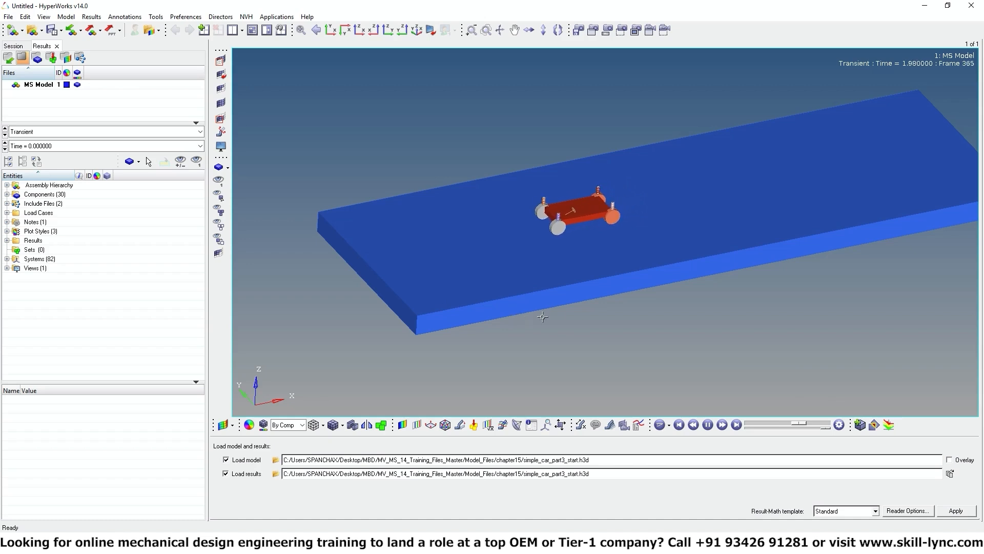
left_click_drag(543, 317, 549, 321, "ctrl")
scroll(748, 303, "down", 1, "ctrl")
right_click_drag(751, 303, 673, 341, "ctrl")
left_click_drag(675, 341, 683, 346, "ctrl")
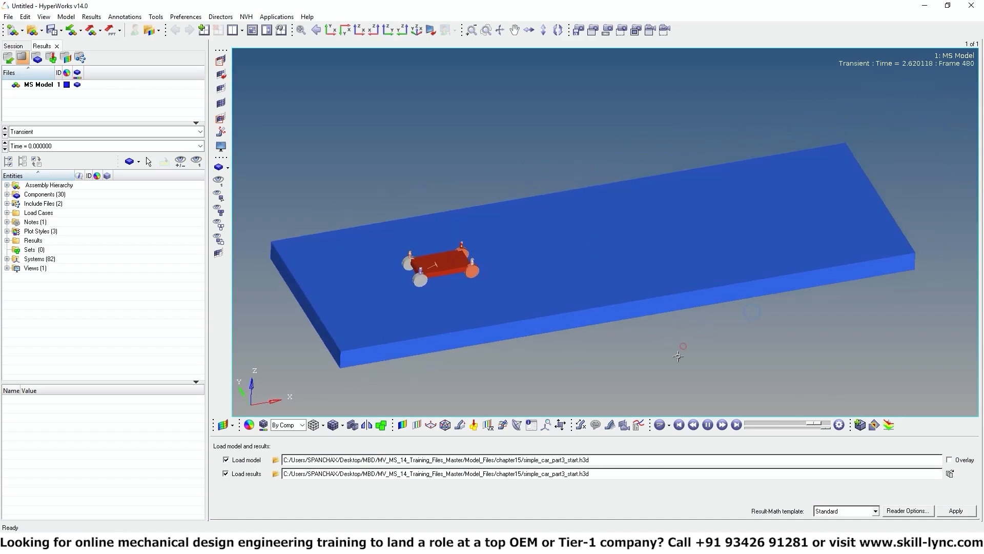
left_click(708, 424)
left_click_drag(593, 361, 617, 354, "ctrl")
right_click_drag(617, 353, 617, 336, "ctrl")
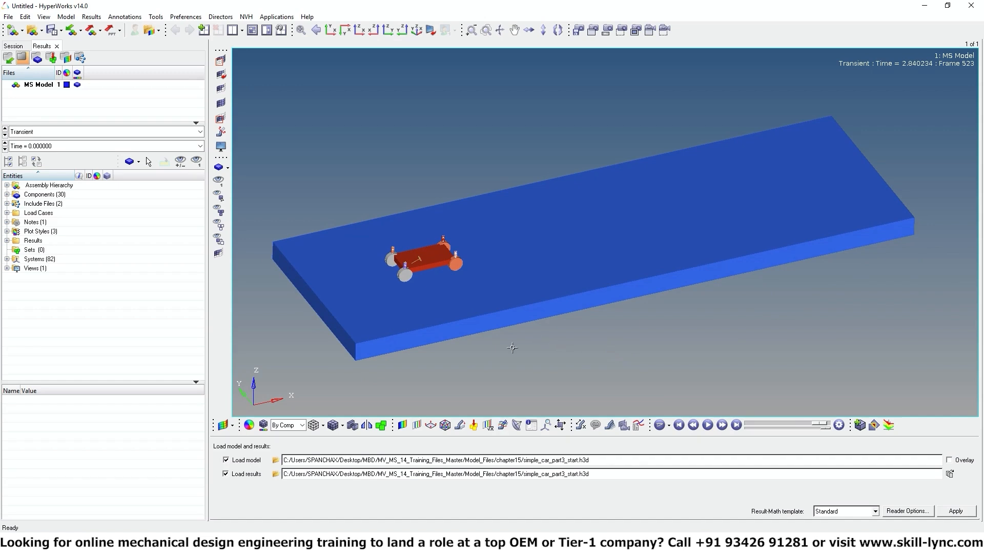
left_click_drag(501, 362, 538, 354, "ctrl")
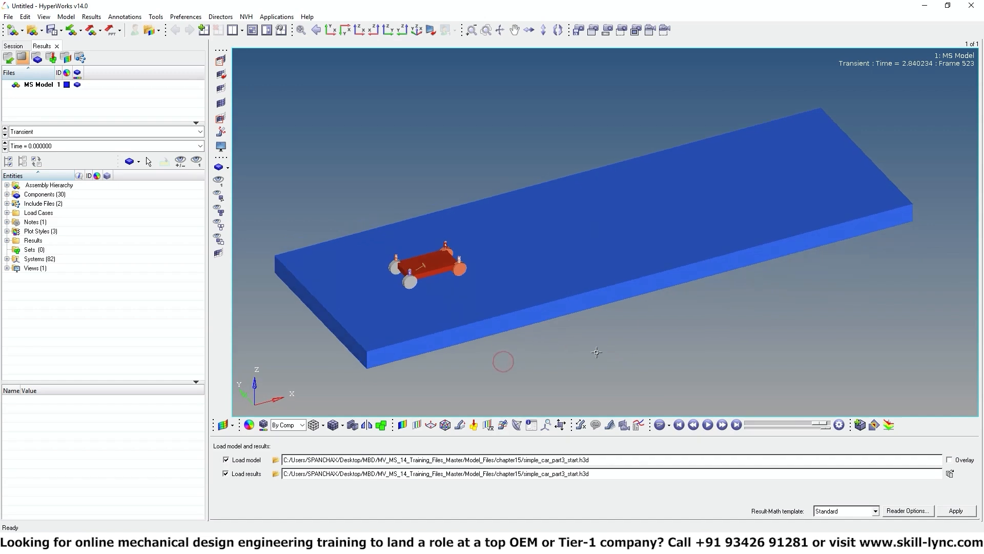
right_click_drag(566, 351, 571, 341, "ctrl")
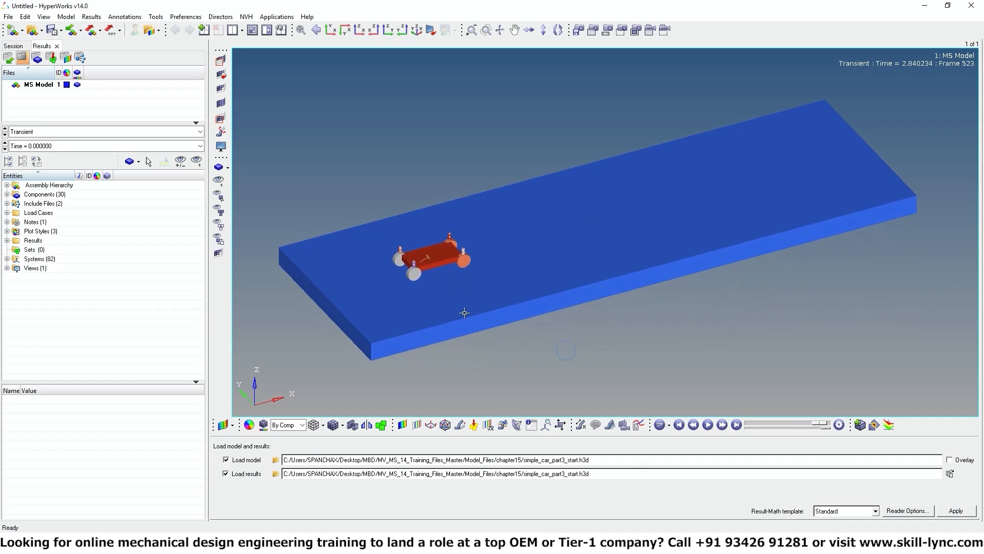